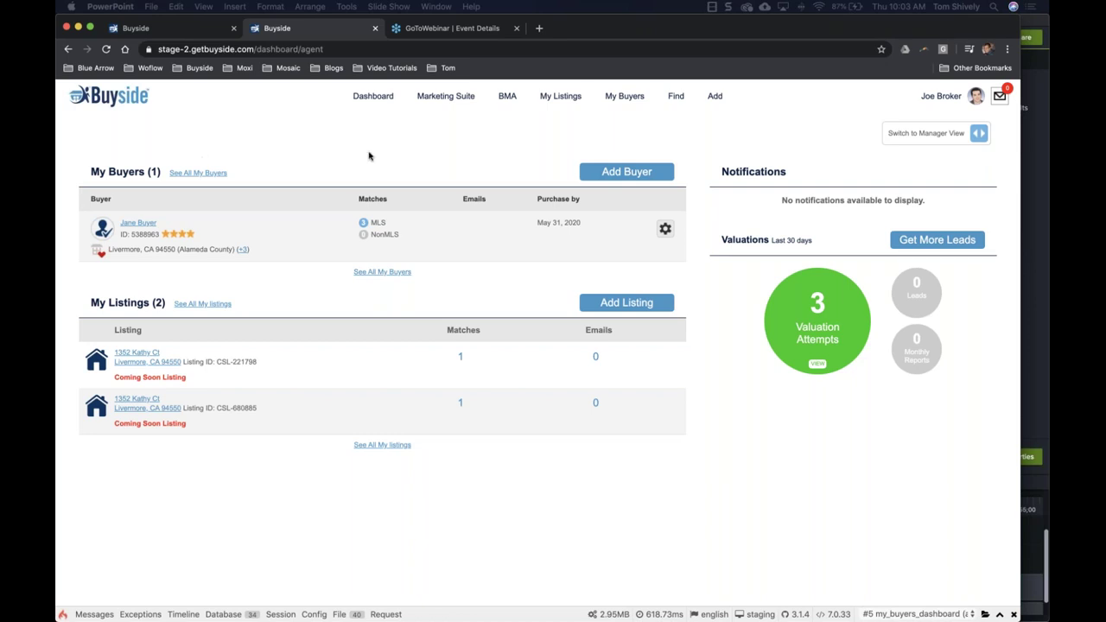
# Open the My Buyers list and set its search filters to 3+ Beds and 2+ Baths
pyautogui.click(619, 112)
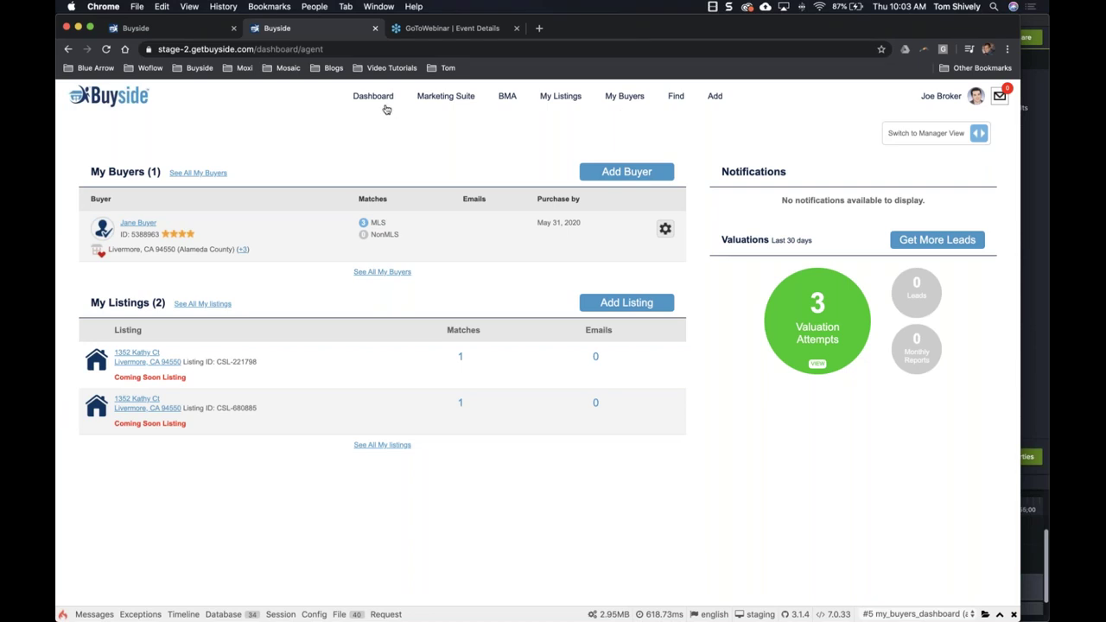
pyautogui.click(628, 102)
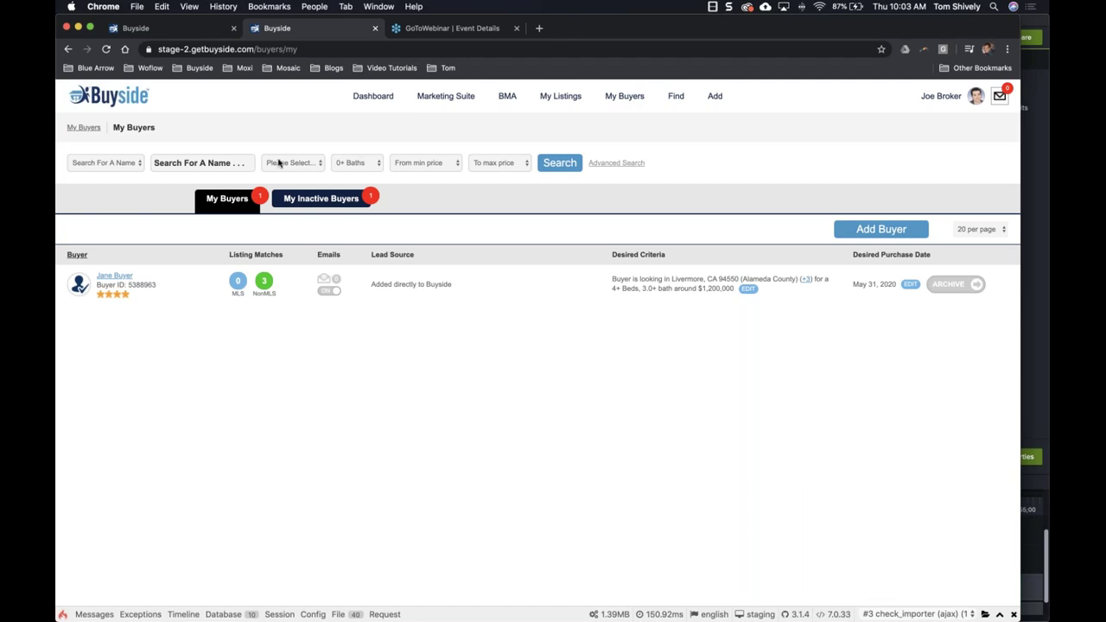
pyautogui.click(237, 164)
pyautogui.click(257, 135)
pyautogui.click(316, 162)
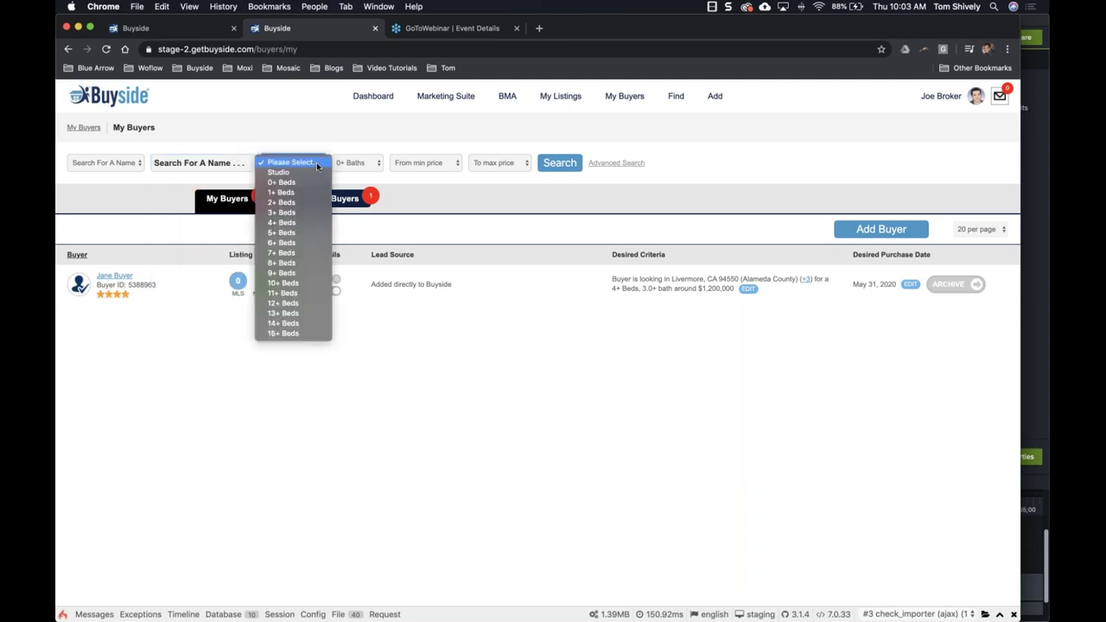
pyautogui.click(312, 212)
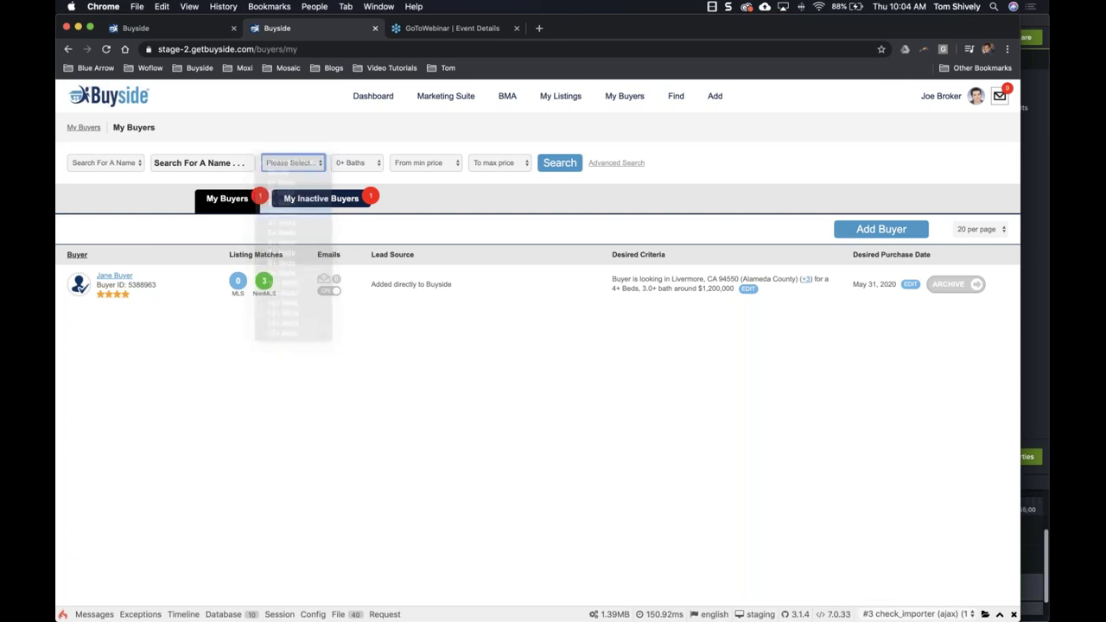
pyautogui.click(358, 166)
pyautogui.click(359, 192)
pyautogui.click(432, 164)
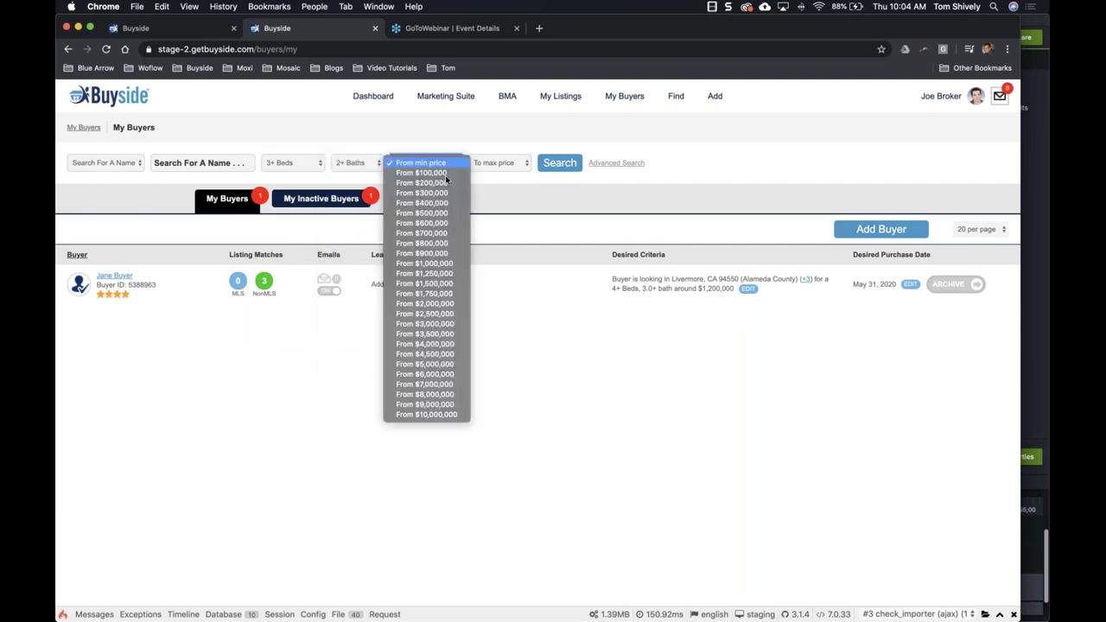
pyautogui.click(544, 162)
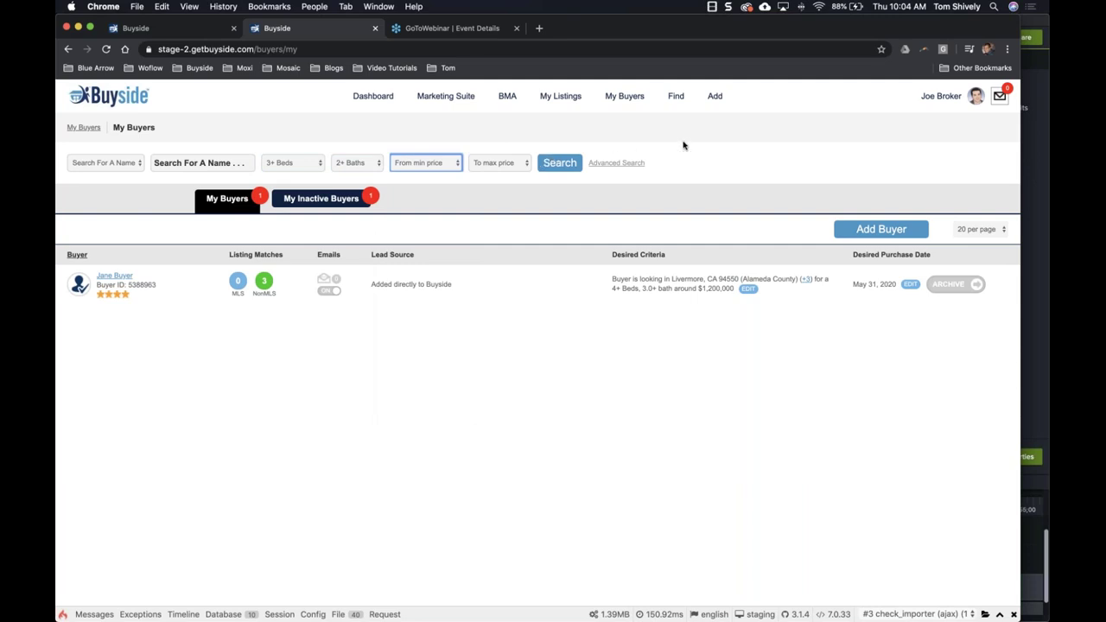
# Start a new buyer profile and check the Assign to Agent choices, keeping it assigned to Me
pyautogui.click(718, 98)
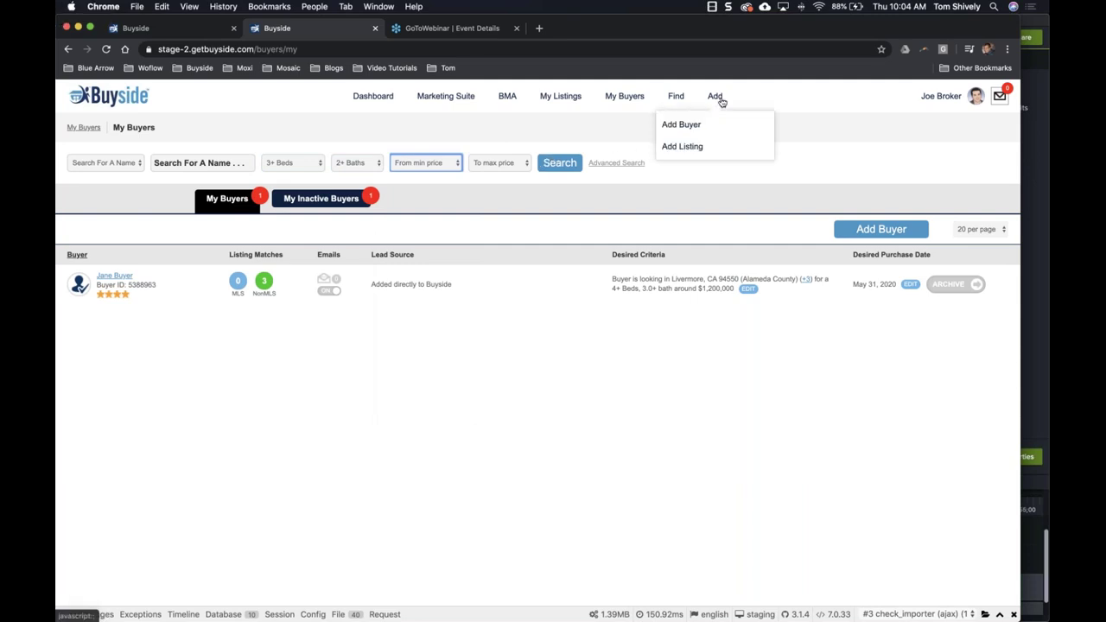
pyautogui.click(679, 125)
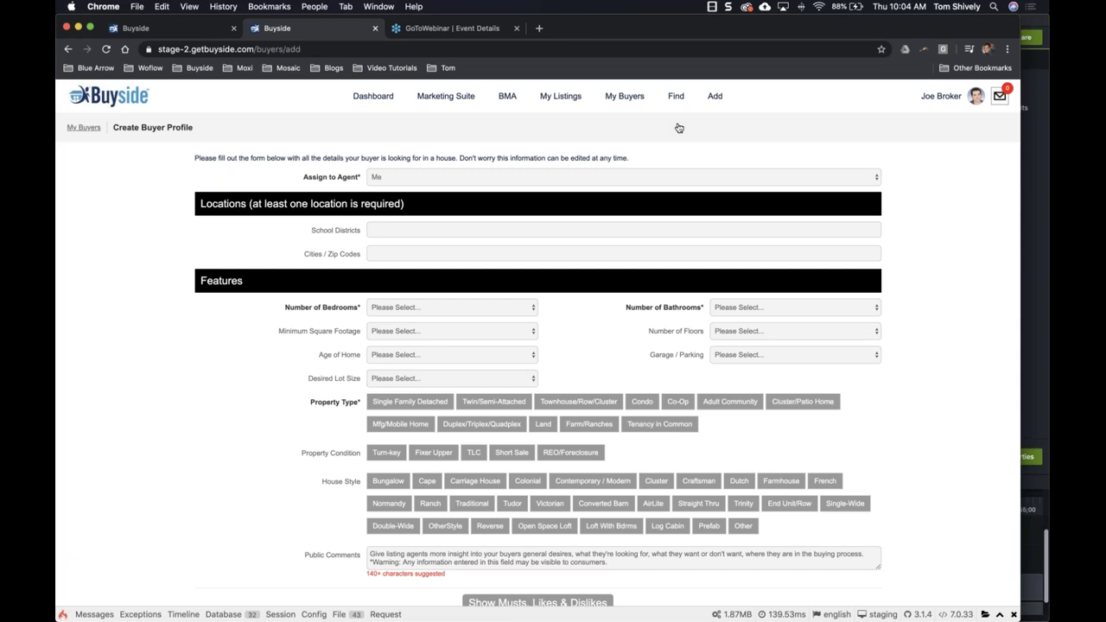
pyautogui.click(706, 108)
pyautogui.click(402, 177)
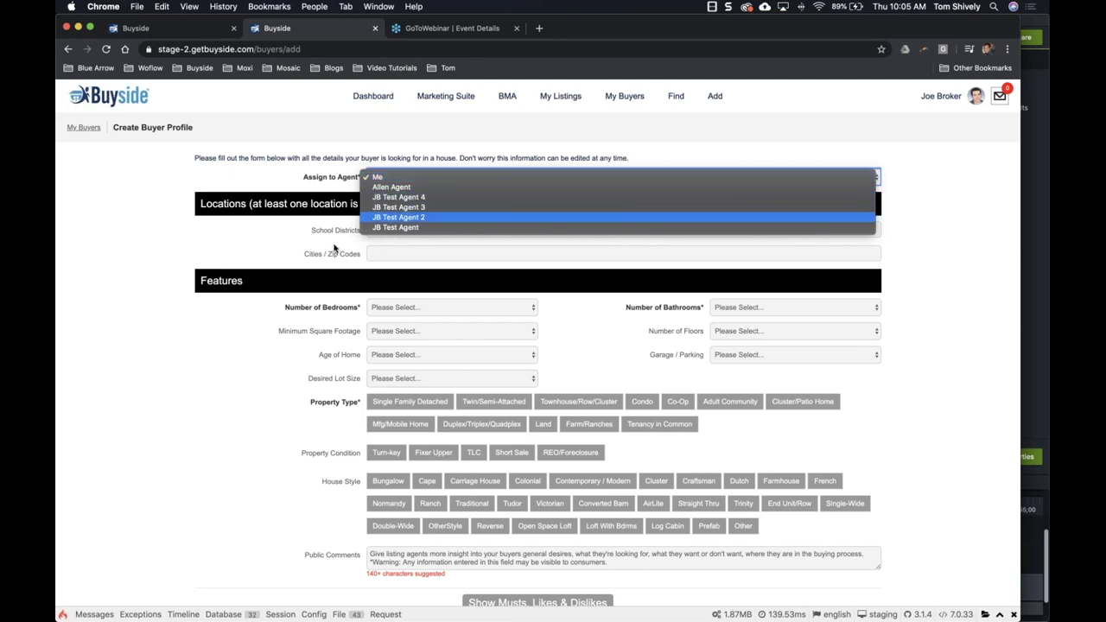
pyautogui.click(252, 247)
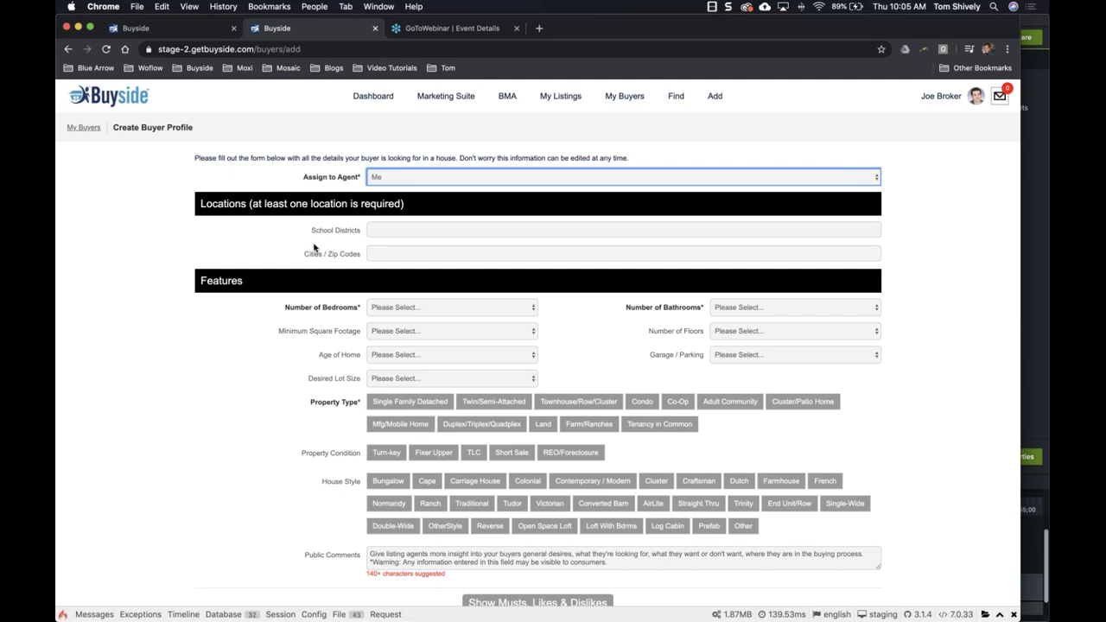
# Add the school districts Livermore Valley Joint Unified School District, CA and Amador County Unified School District, CA to the buyer's locations
pyautogui.click(386, 235)
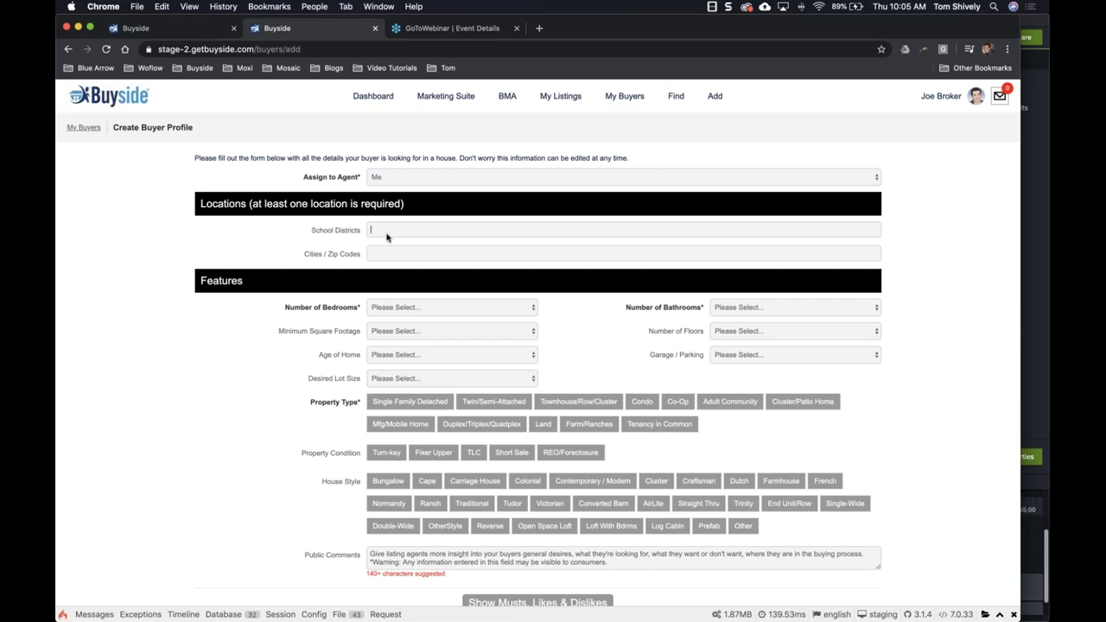
pyautogui.write('liver')
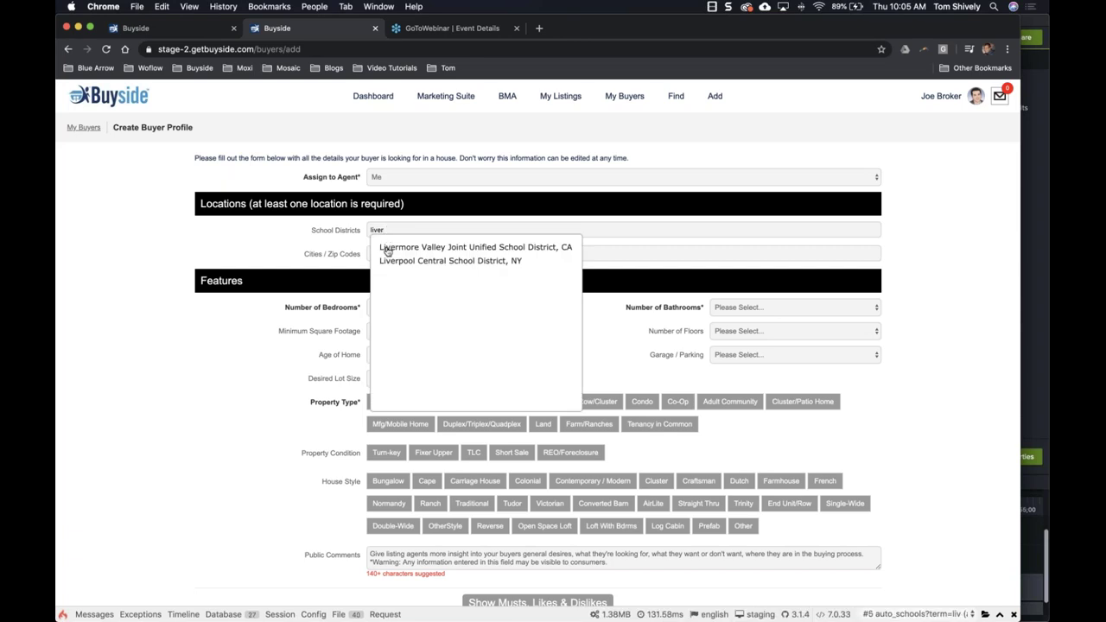
pyautogui.click(387, 249)
pyautogui.write('live')
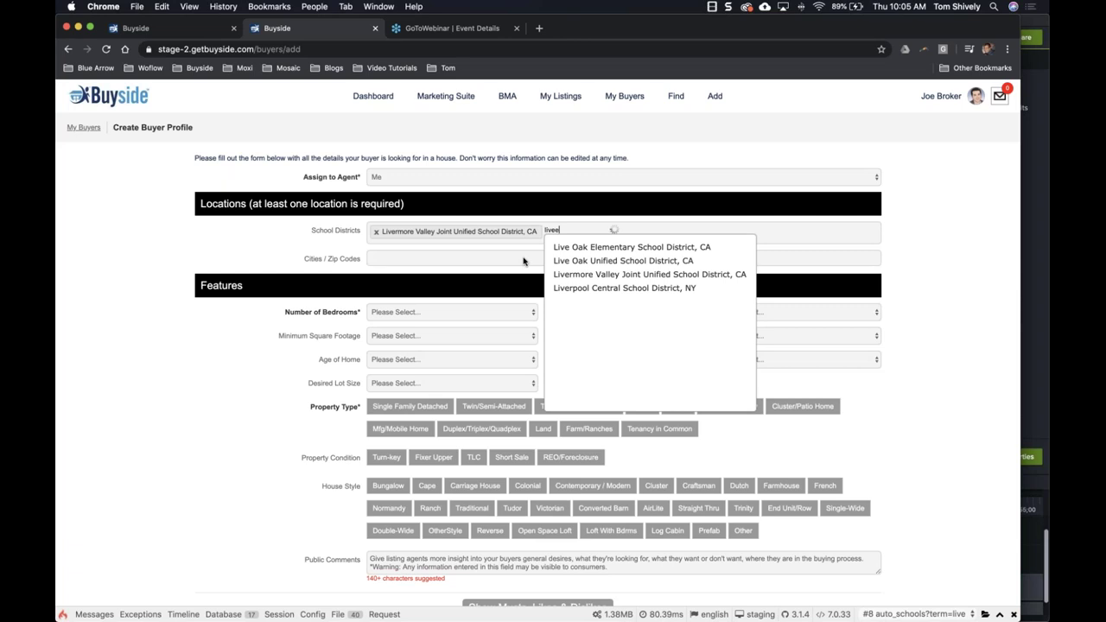
pyautogui.write('r')
pyautogui.press('BackSpace')
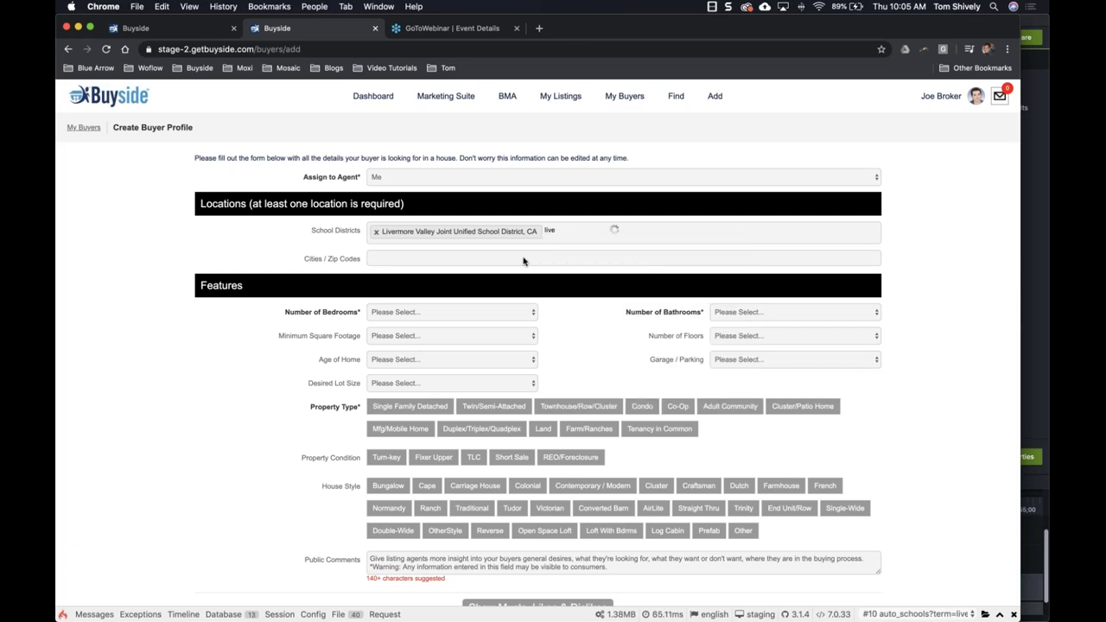
pyautogui.write('rmo')
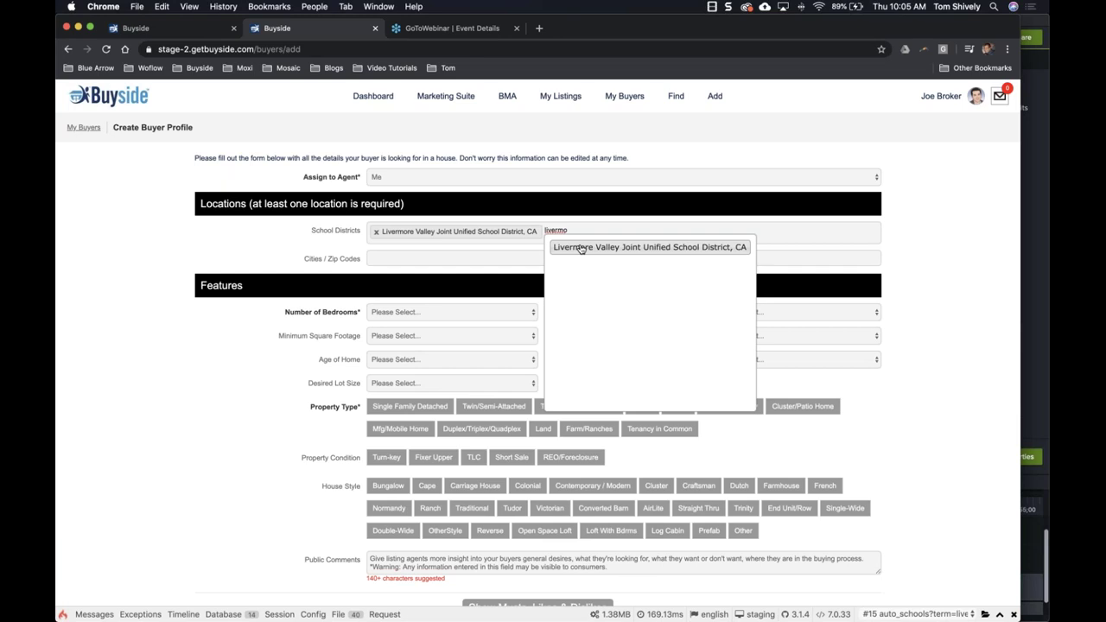
pyautogui.doubleClick(547, 229)
pyautogui.write('ama')
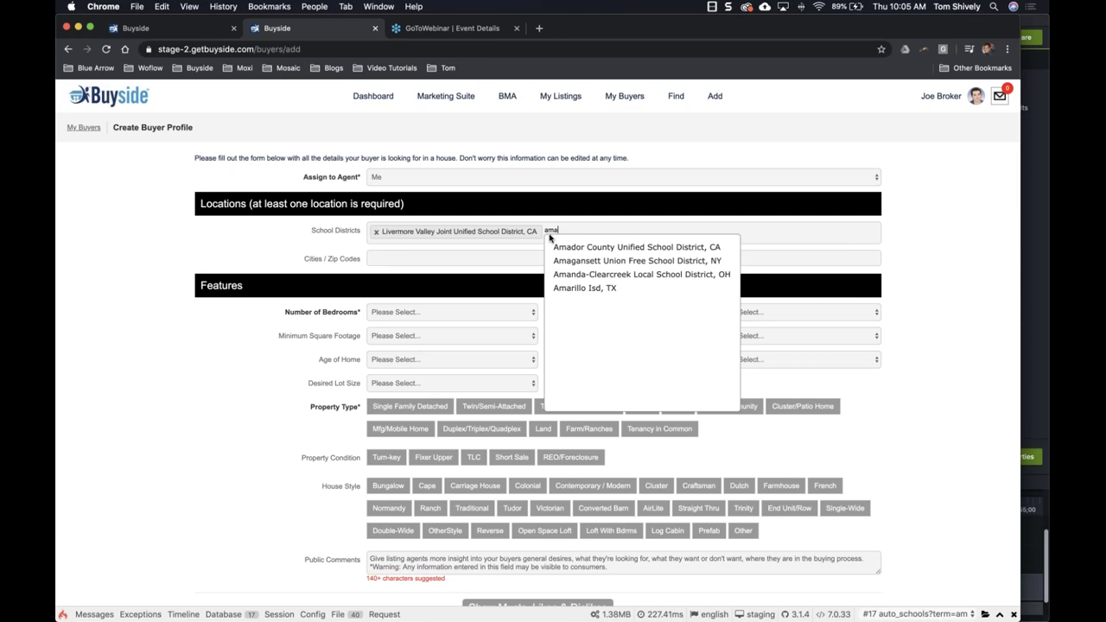
pyautogui.click(563, 248)
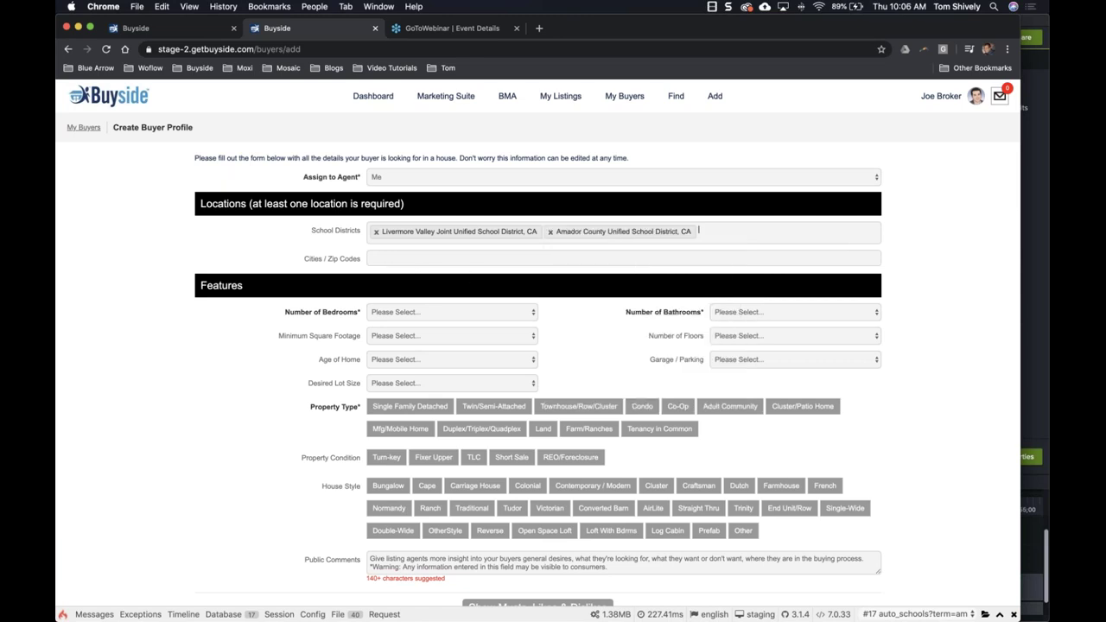
# Add Livermore, CA 94550 and Livermore, CA 94551 to the buyer's cities and zip codes
pyautogui.click(440, 258)
pyautogui.write('liver')
pyautogui.click(412, 283)
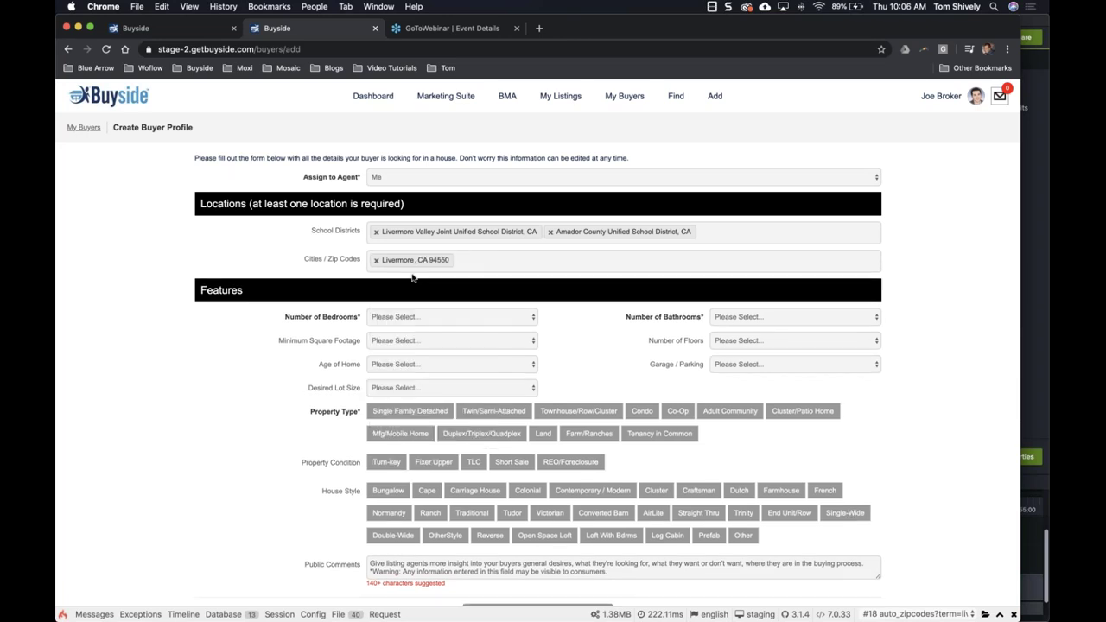
pyautogui.write('liver')
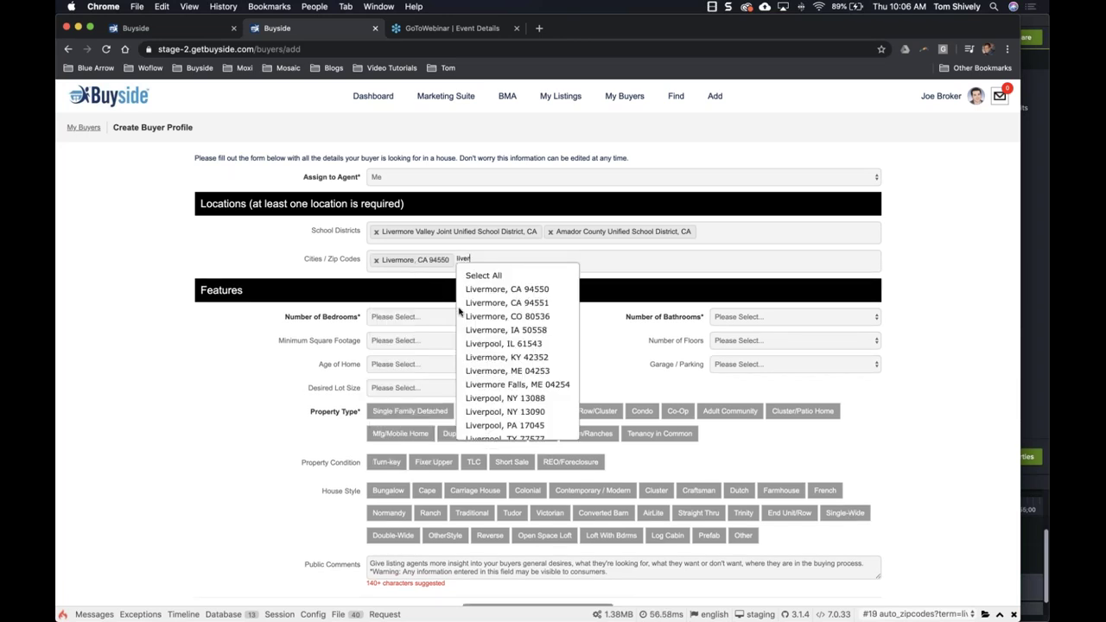
pyautogui.click(471, 303)
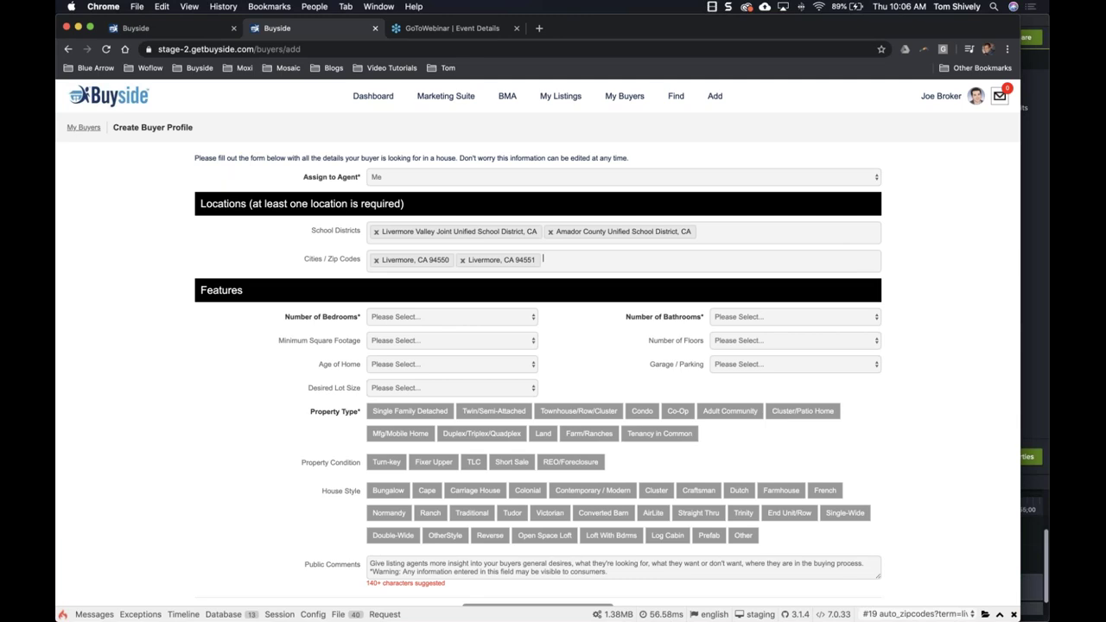
# Set the buyer's number of bedrooms to 3+ Beds and number of bathrooms to 2+ Baths
pyautogui.scroll(-2, 389, 233)
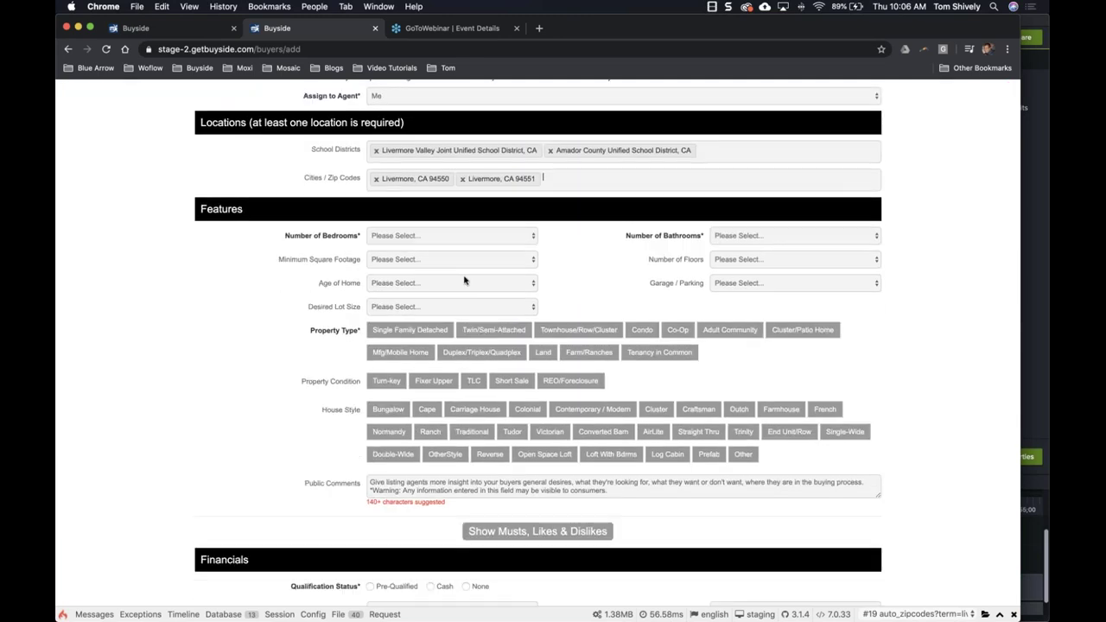
pyautogui.click(388, 239)
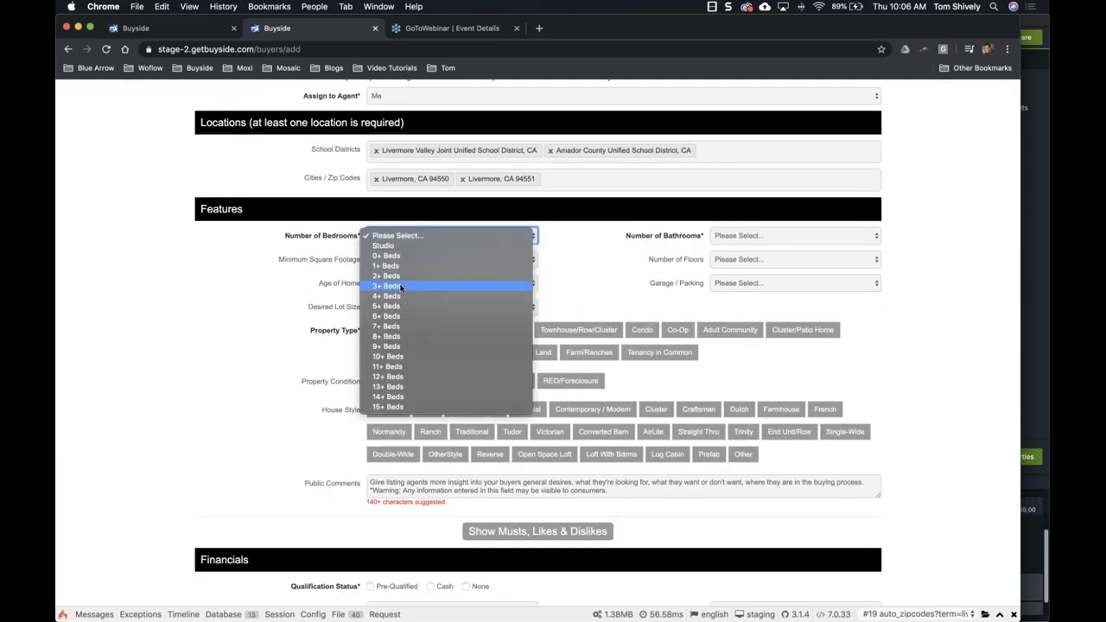
pyautogui.click(400, 288)
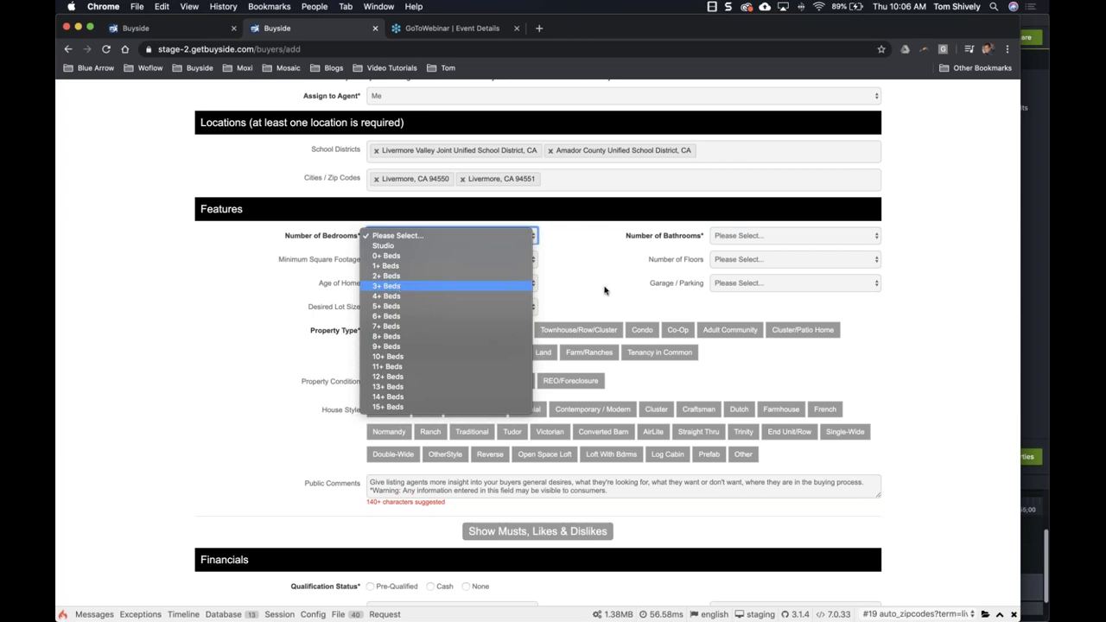
pyautogui.click(731, 241)
pyautogui.click(722, 277)
pyautogui.click(426, 261)
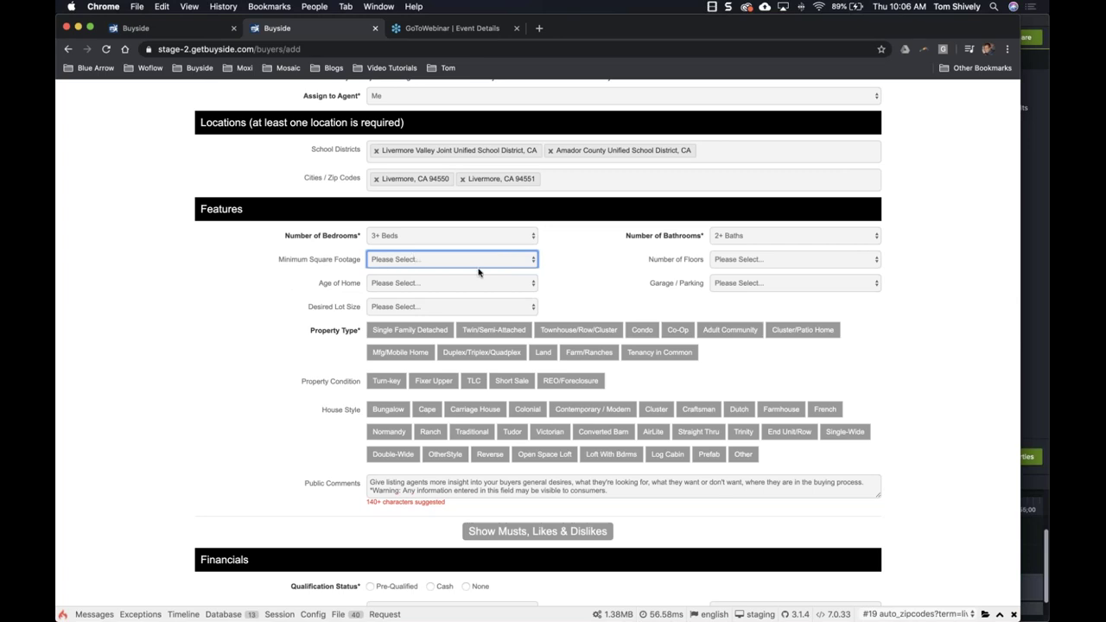
# Set the garage requirement to min 2 car garage and check the desired lot size choices without selecting one
pyautogui.click(722, 288)
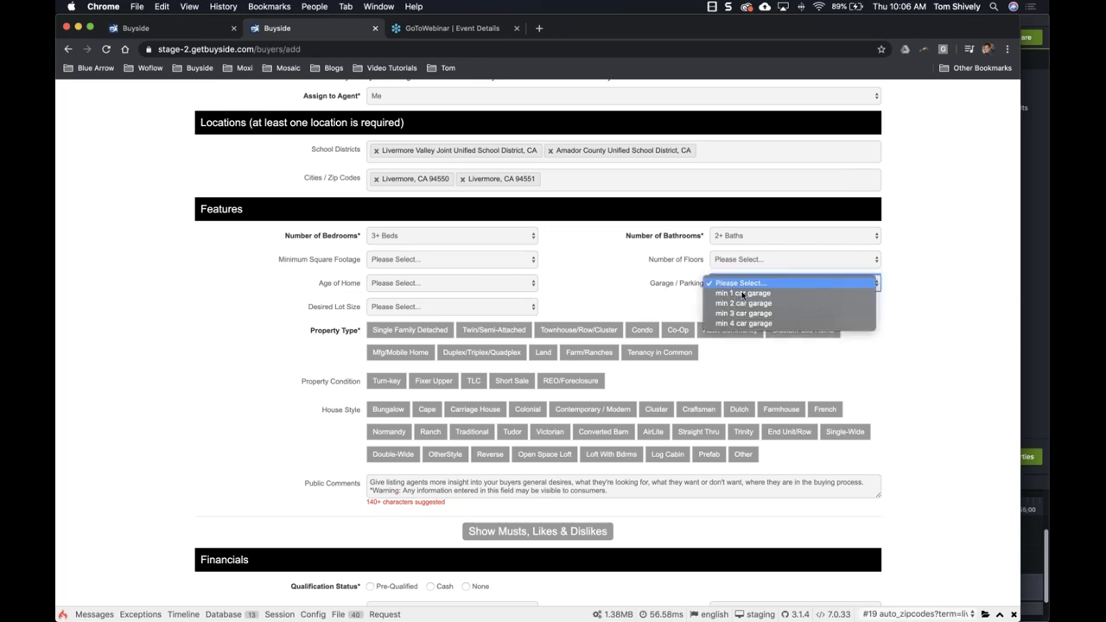
pyautogui.click(734, 300)
pyautogui.click(362, 315)
pyautogui.click(422, 307)
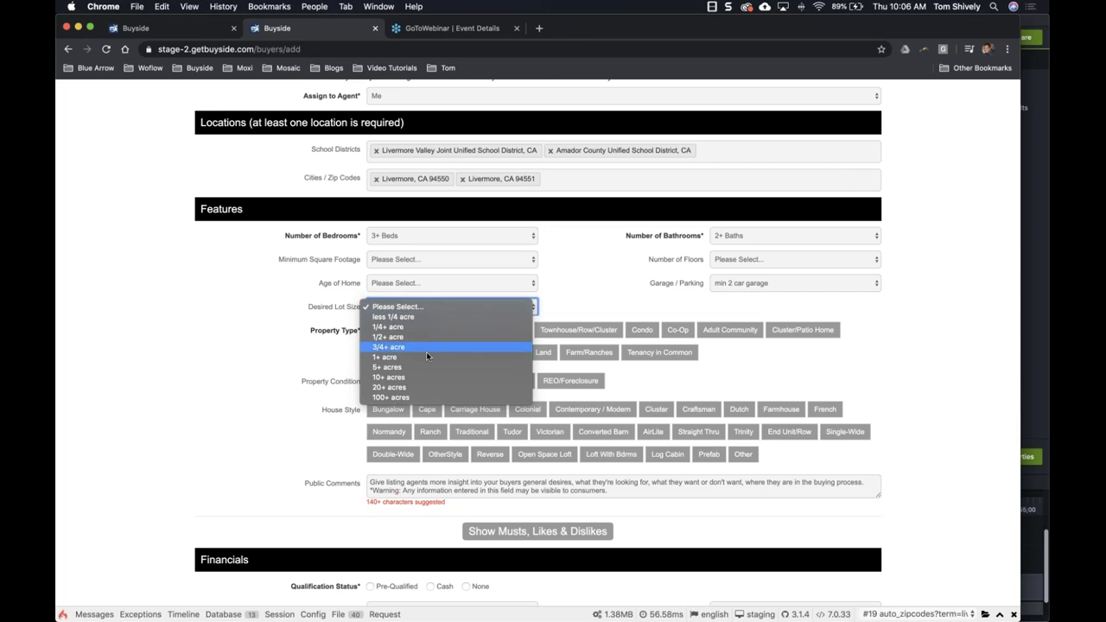
pyautogui.click(255, 331)
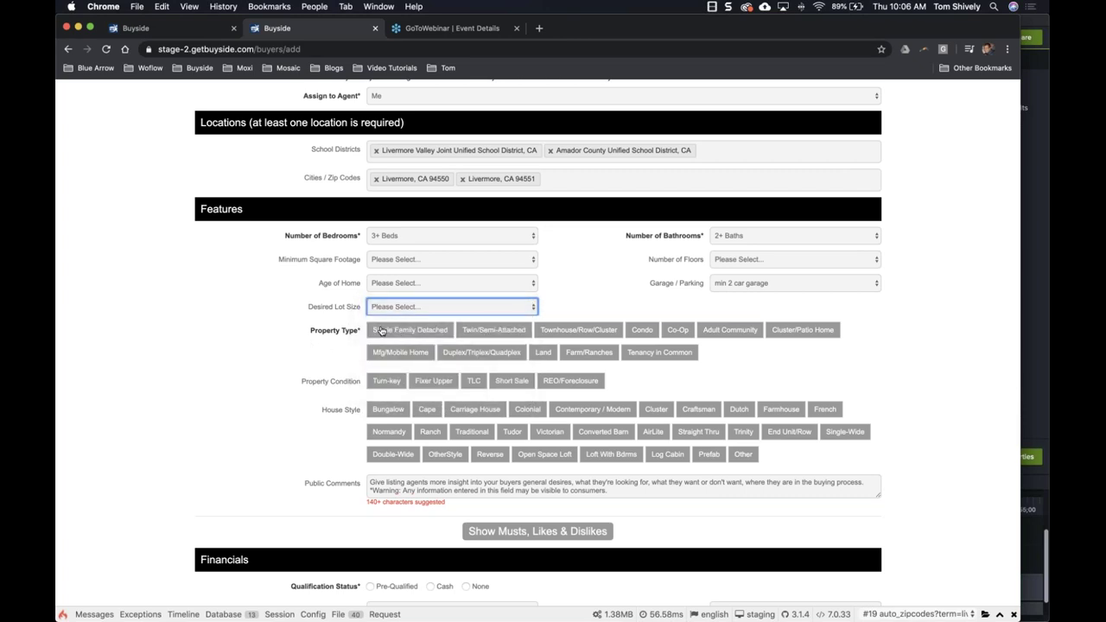
# Select Single Family Detached and Townhouse/Row/Cluster as the buyer's property types
pyautogui.click(400, 333)
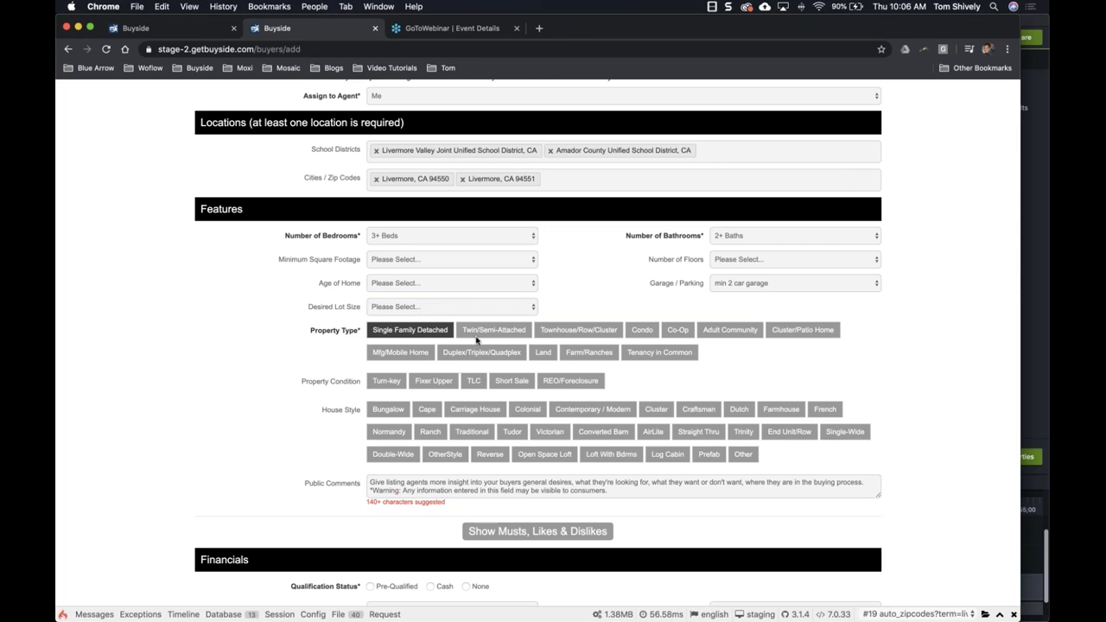
pyautogui.click(553, 330)
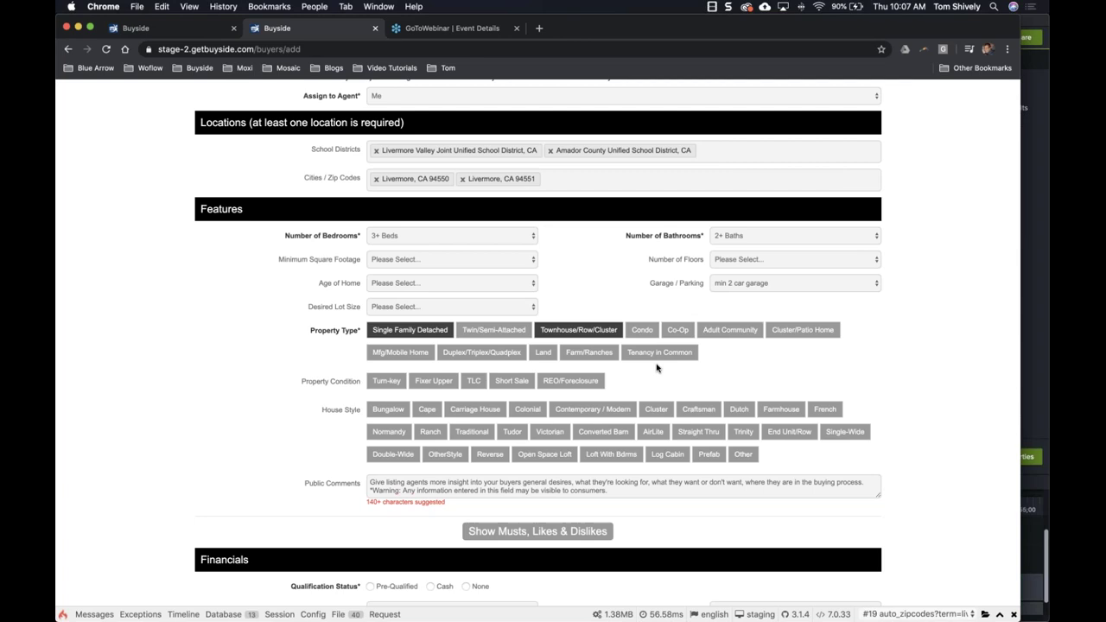
pyautogui.scroll(1, 645, 336)
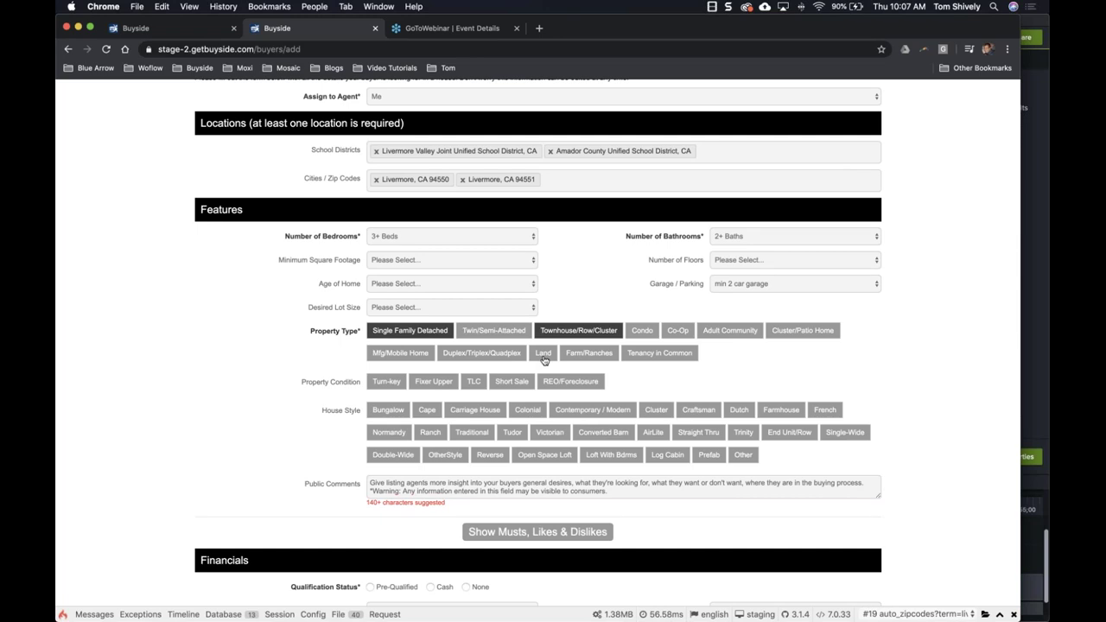
pyautogui.scroll(1, 545, 360)
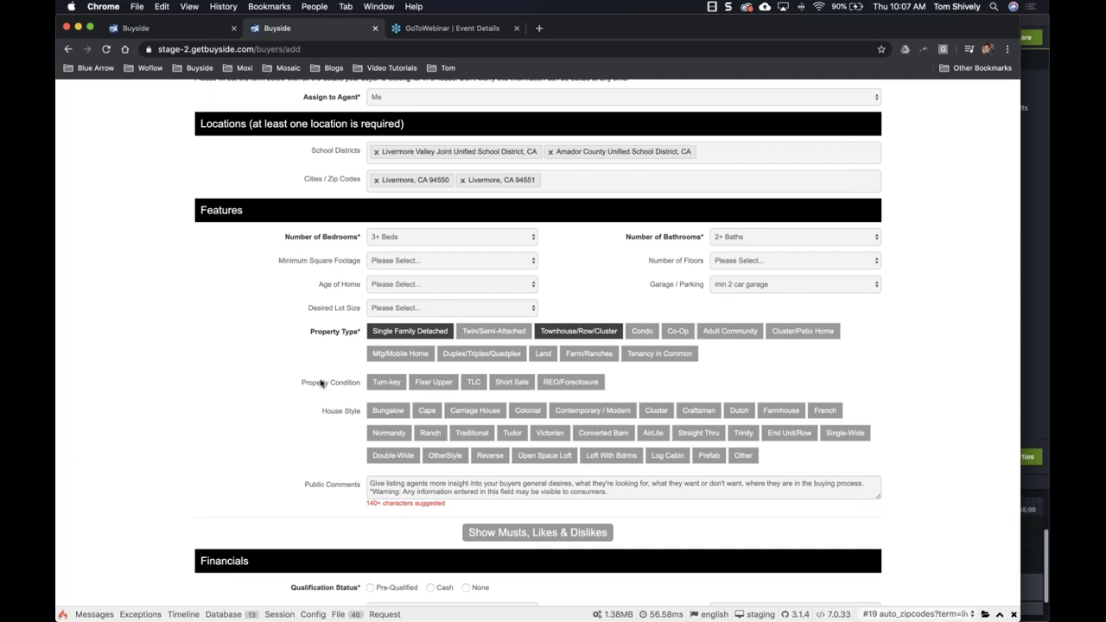
# Select Turn-key, Fixer Upper and TLC as the acceptable property conditions
pyautogui.scroll(-3, 320, 383)
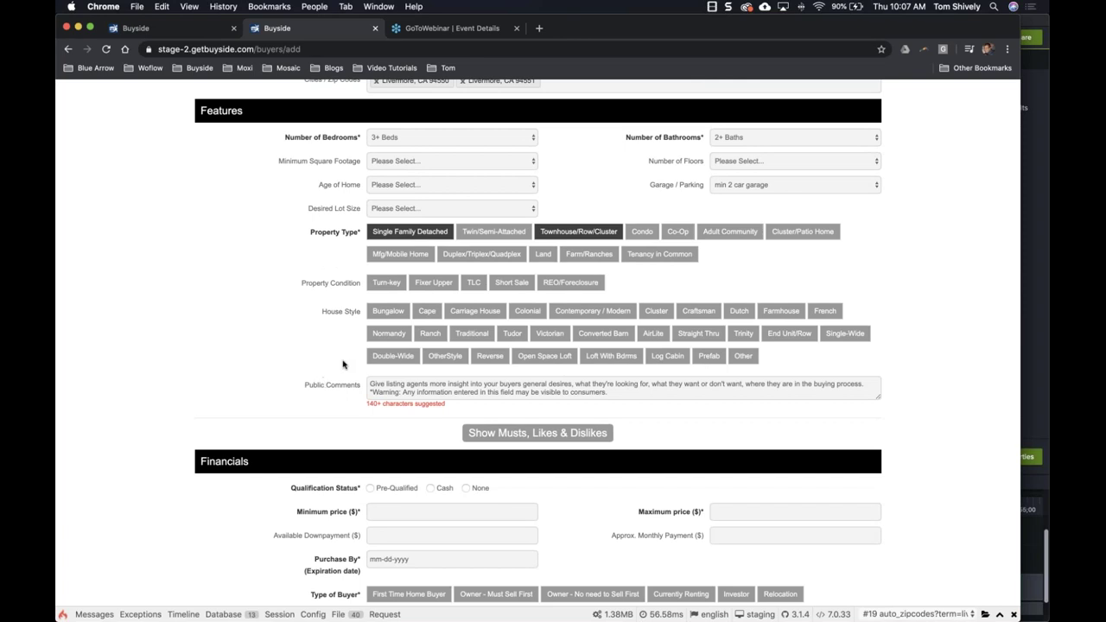
pyautogui.click(384, 283)
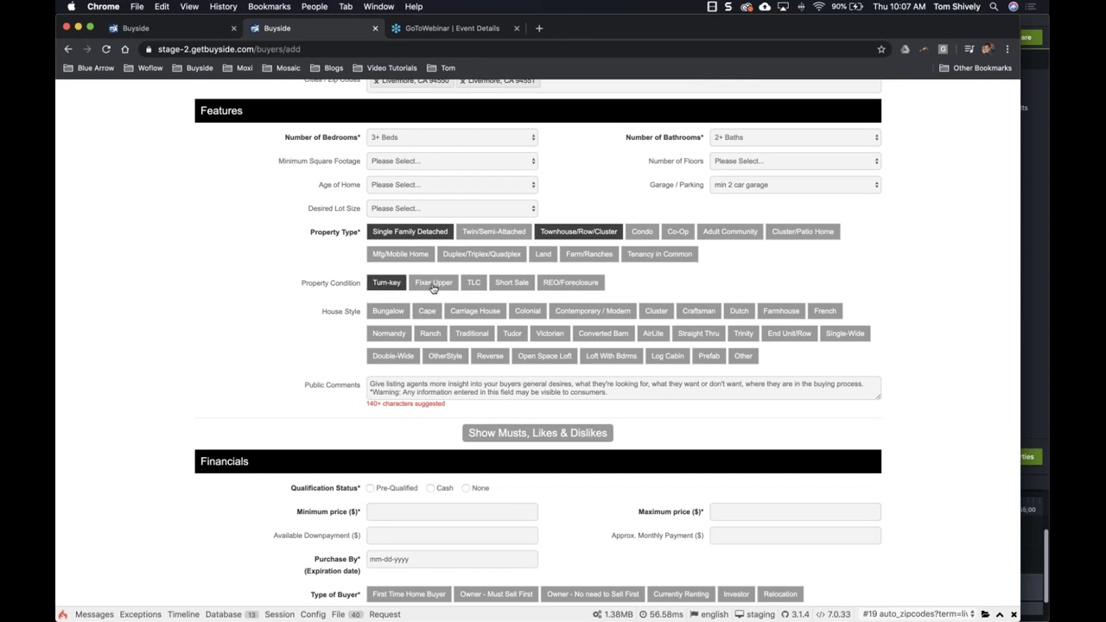
pyautogui.click(433, 285)
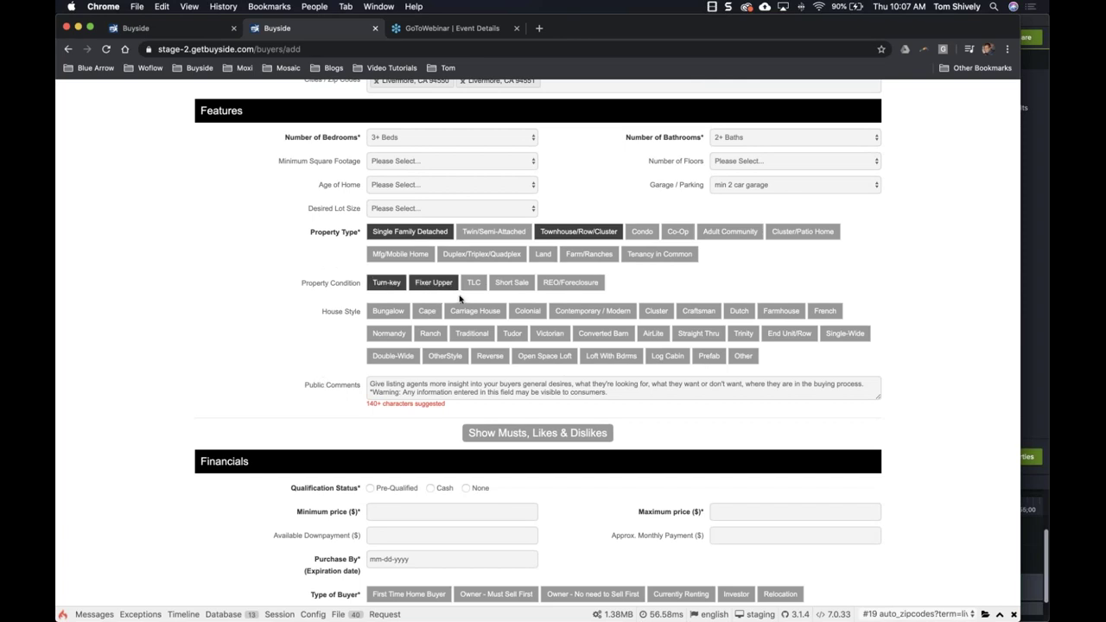
pyautogui.click(473, 284)
pyautogui.scroll(-1, 298, 312)
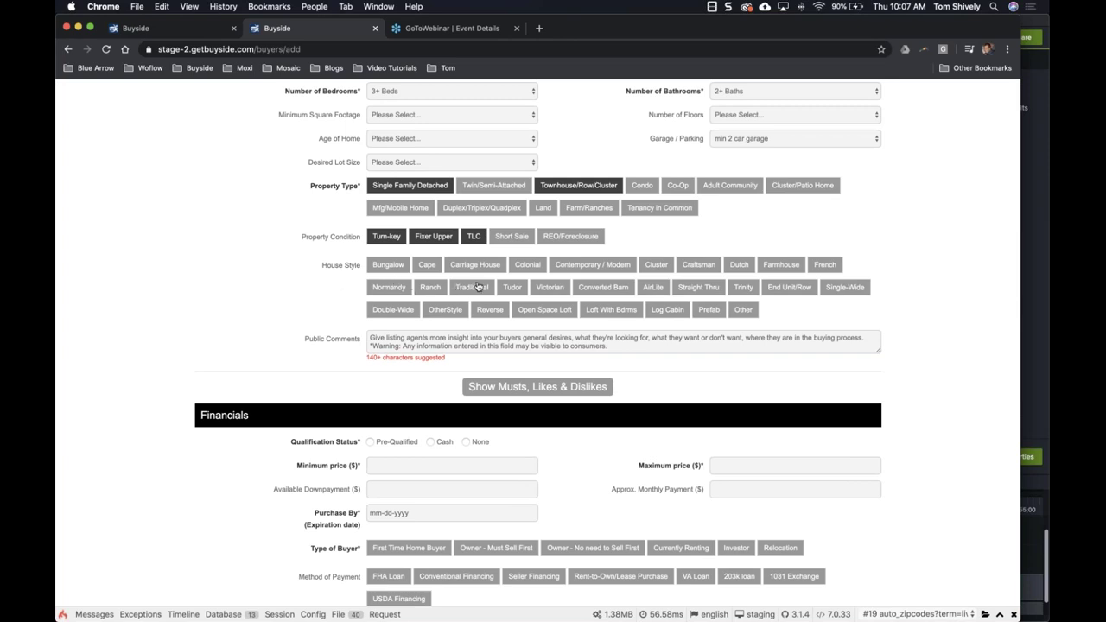
pyautogui.scroll(1, 475, 285)
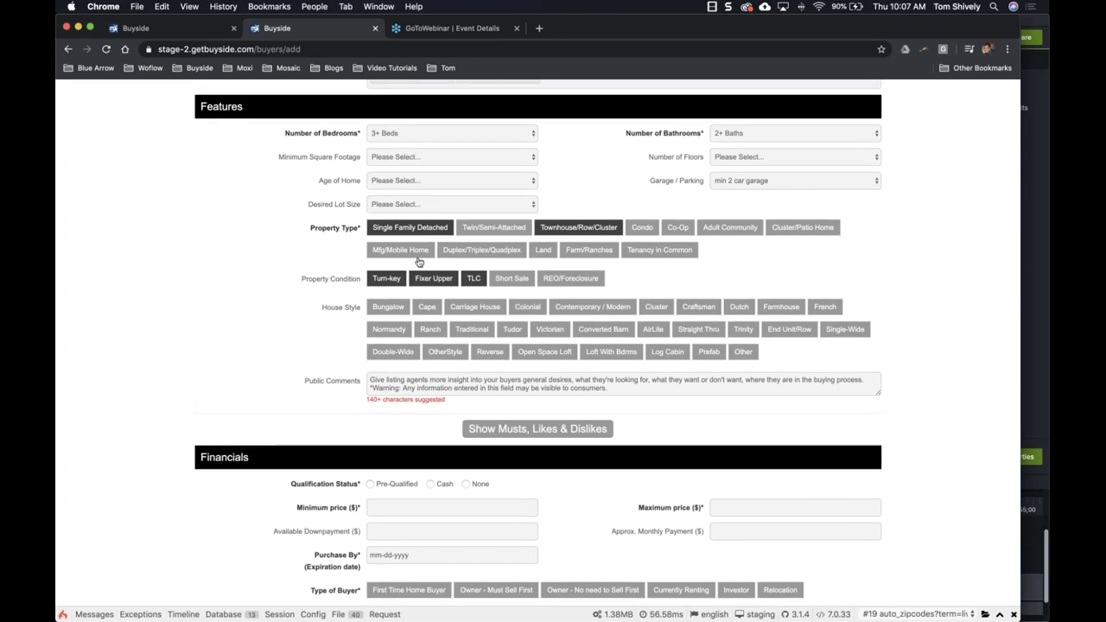
pyautogui.moveTo(310, 228); pyautogui.dragTo(350, 241)
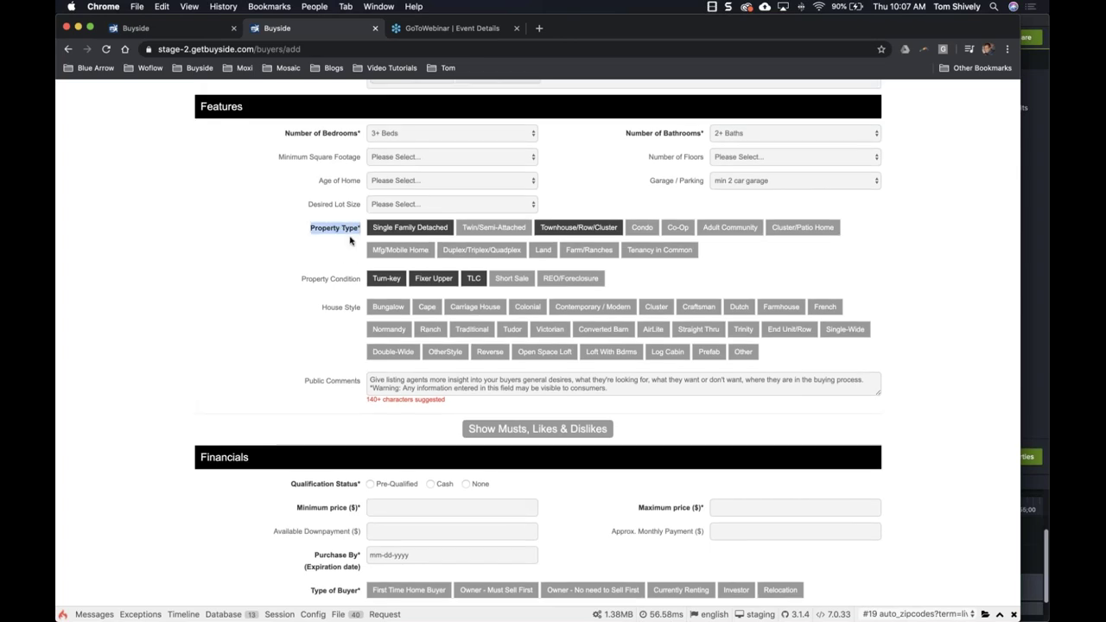
pyautogui.click(285, 238)
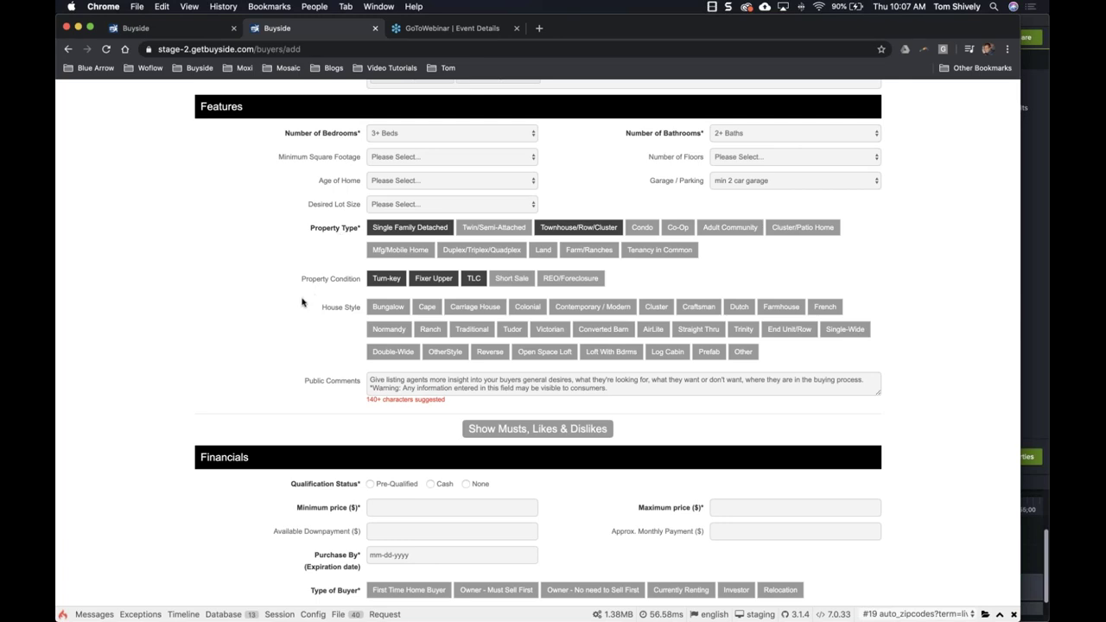
# Enter "Looking a listings!" as the buyer's public comments
pyautogui.click(389, 380)
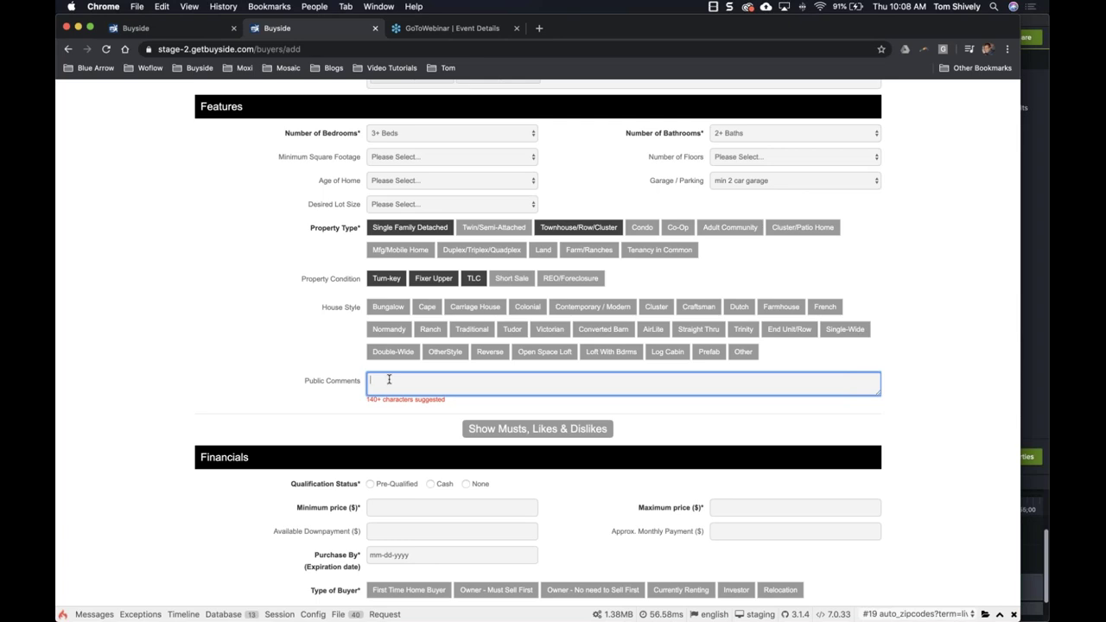
pyautogui.write('Looking a listings!')
pyautogui.click(274, 344)
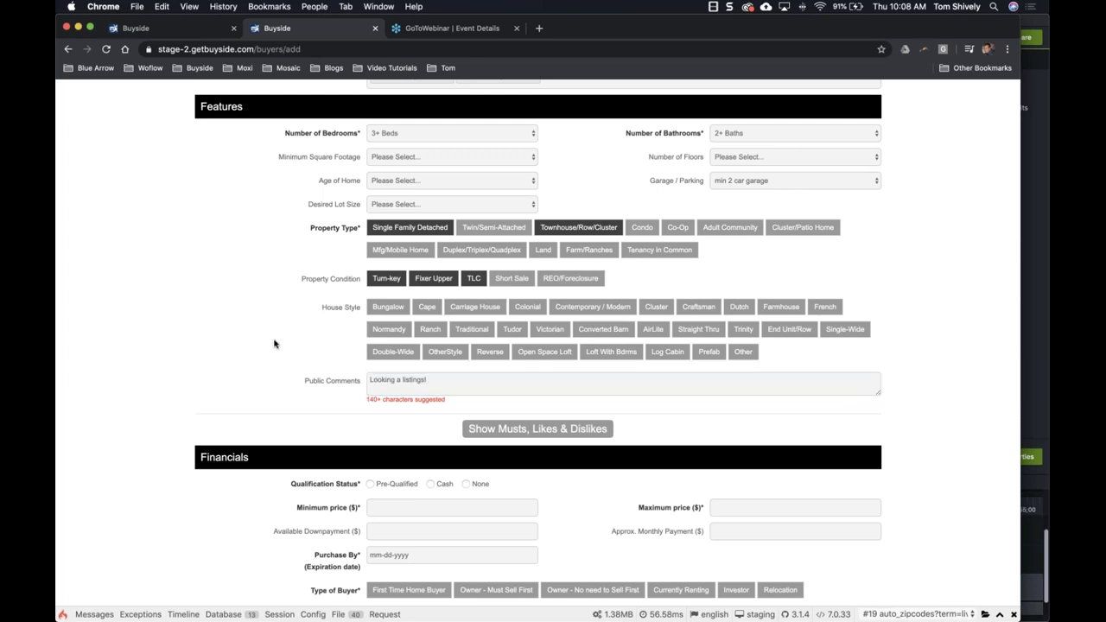
pyautogui.click(498, 429)
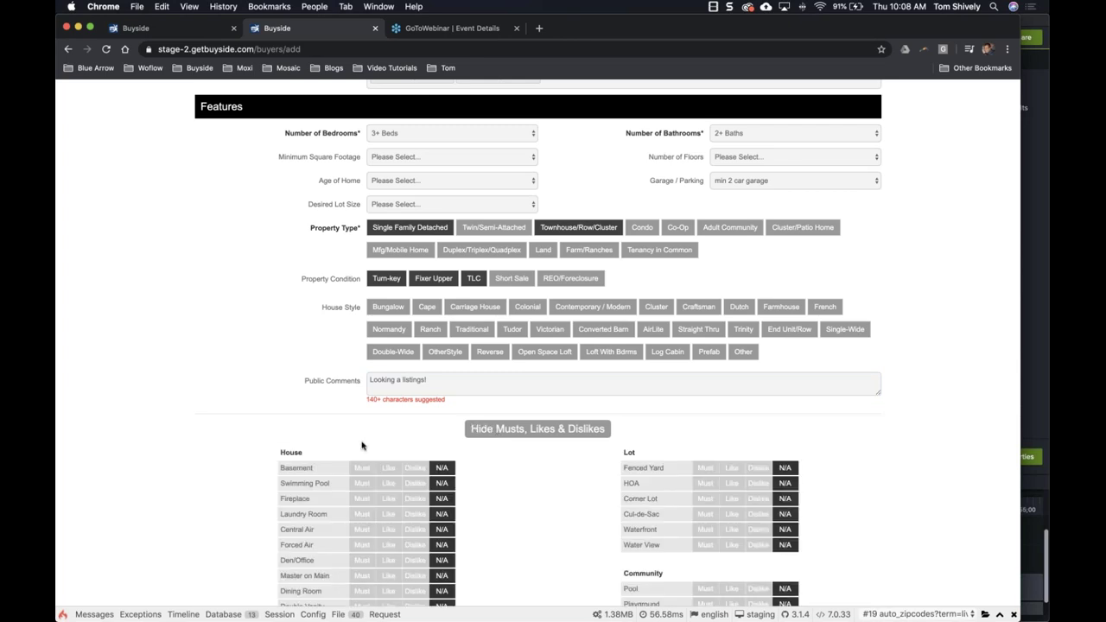
pyautogui.scroll(-1, 213, 423)
pyautogui.scroll(-2, 213, 423)
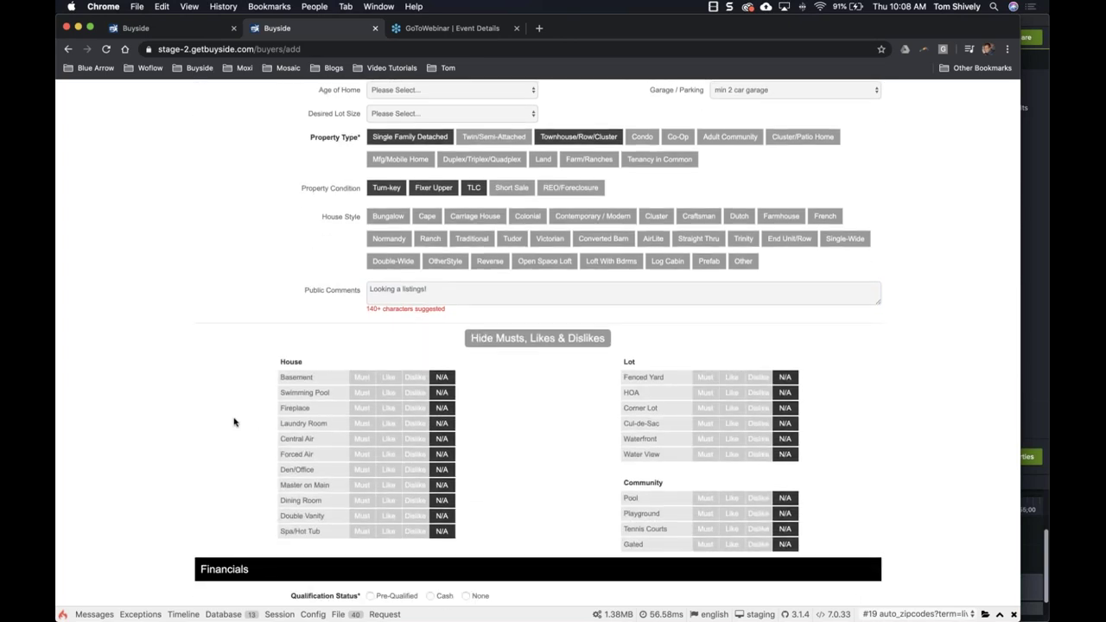
pyautogui.click(498, 337)
pyautogui.scroll(-2, 499, 339)
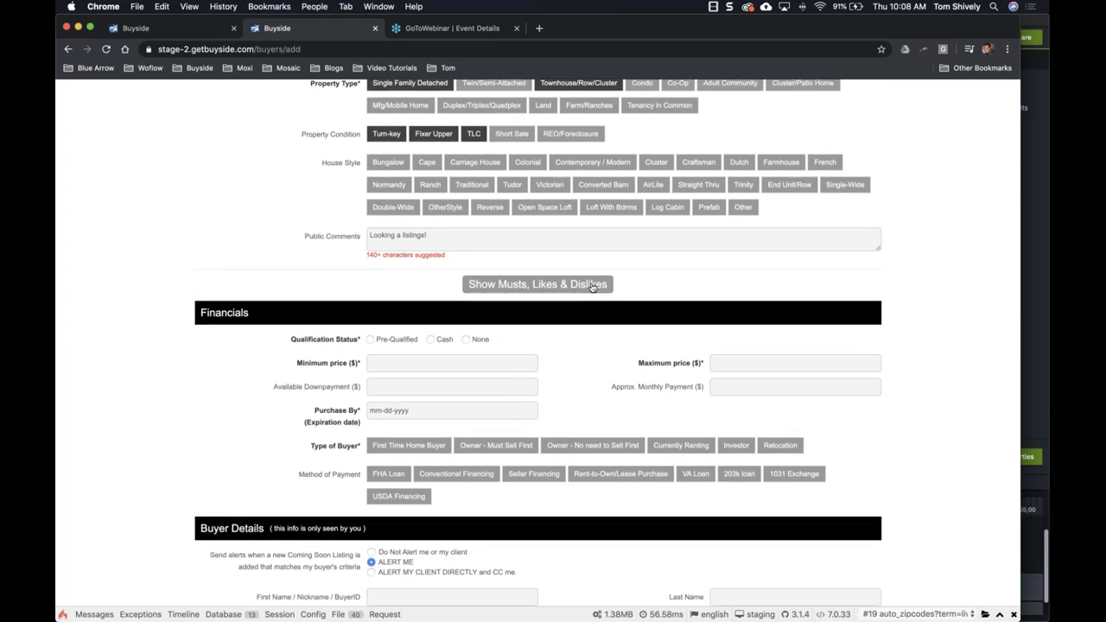
# Under Musts, Likes & Dislikes, set Basement and Fireplace to Like, Swimming Pool to Must, and Master on Main to Dislike
pyautogui.click(593, 286)
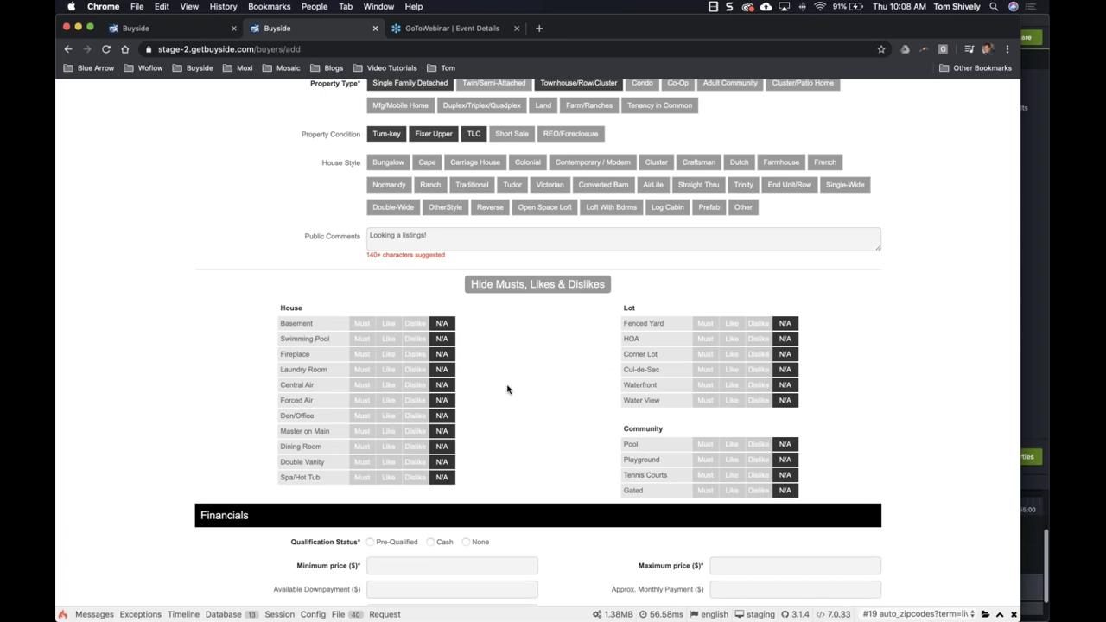
pyautogui.click(389, 324)
pyautogui.click(361, 339)
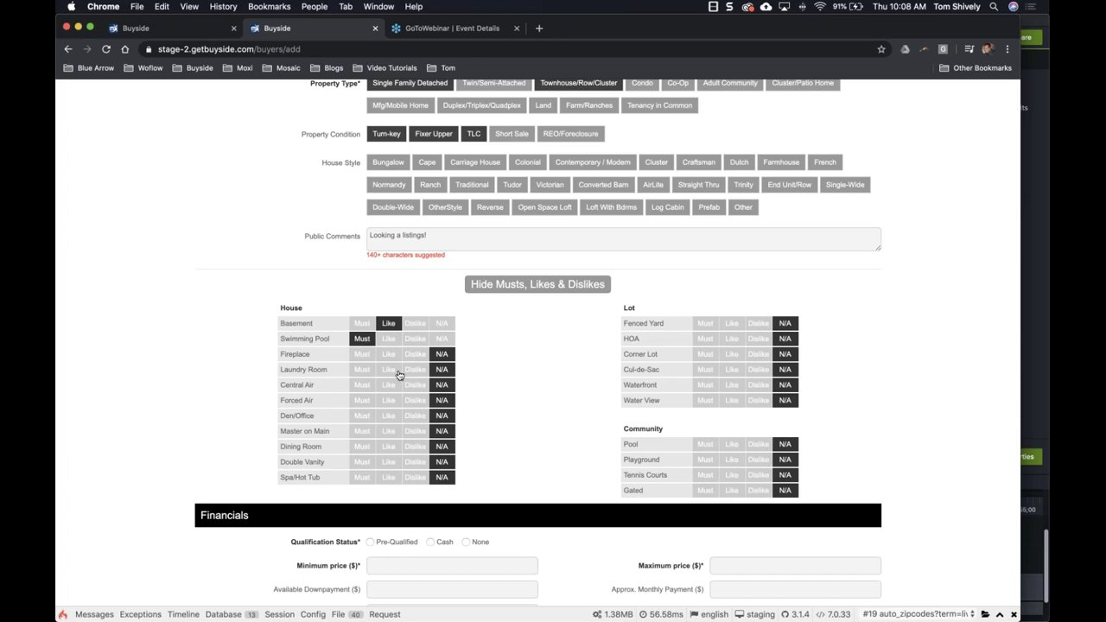
pyautogui.click(389, 354)
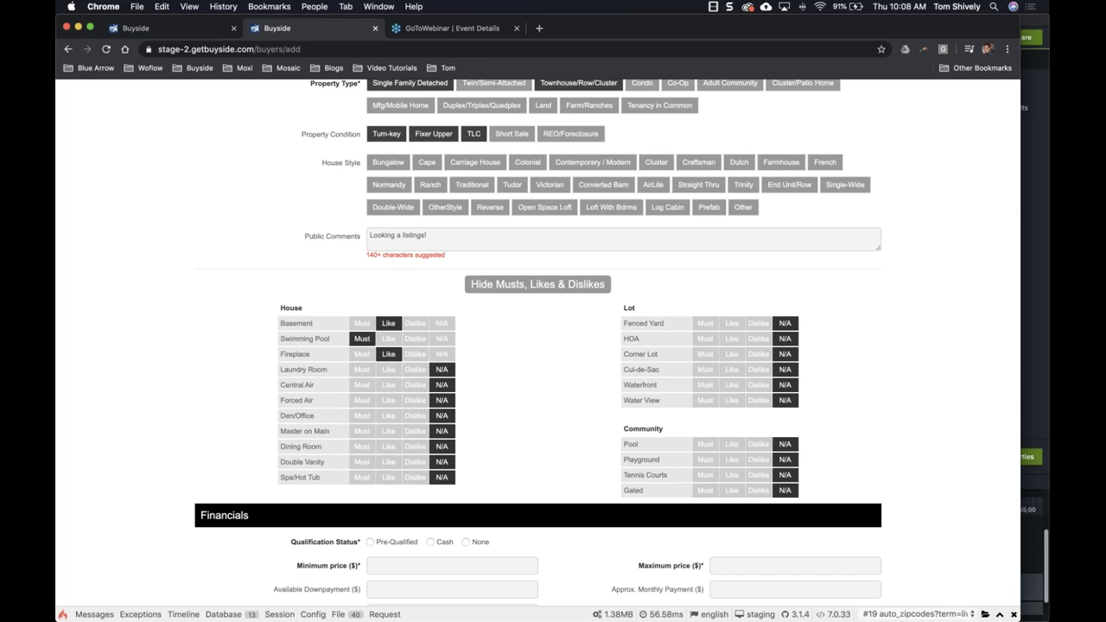
pyautogui.click(415, 431)
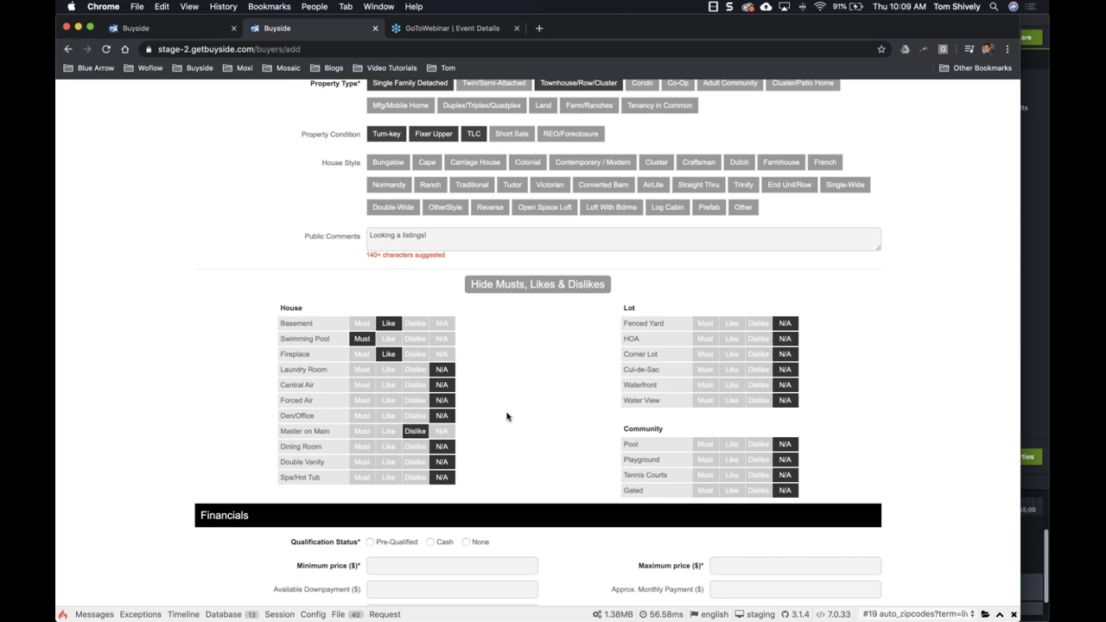
# Mark the buyer's qualification status as Pre-Qualified and enter the lender who pre-qualified them
pyautogui.scroll(-5, 506, 417)
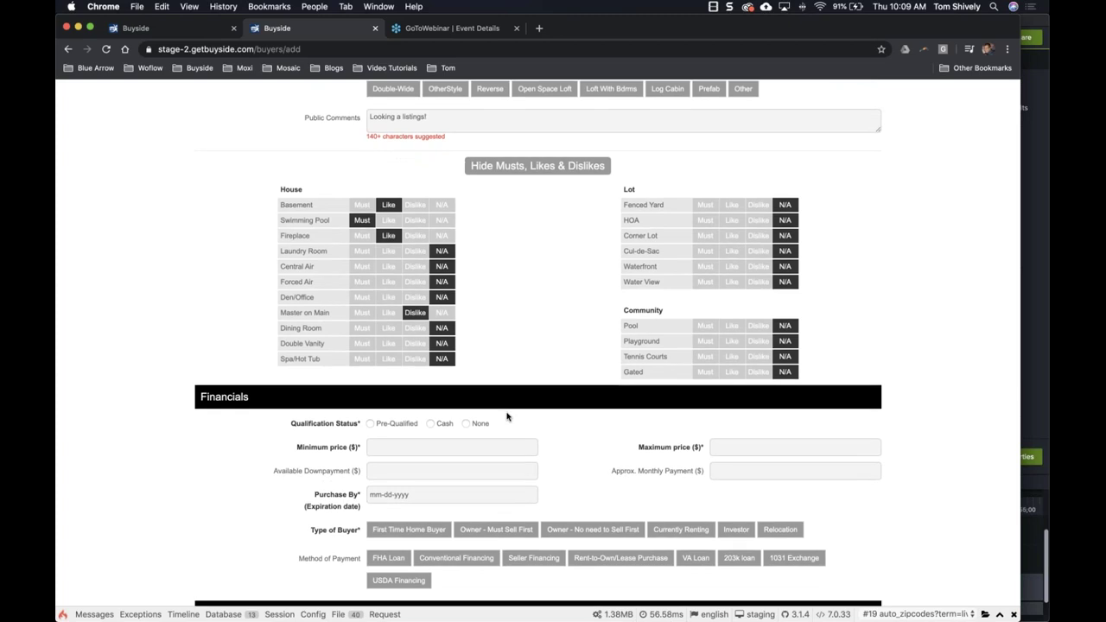
pyautogui.scroll(-2, 506, 417)
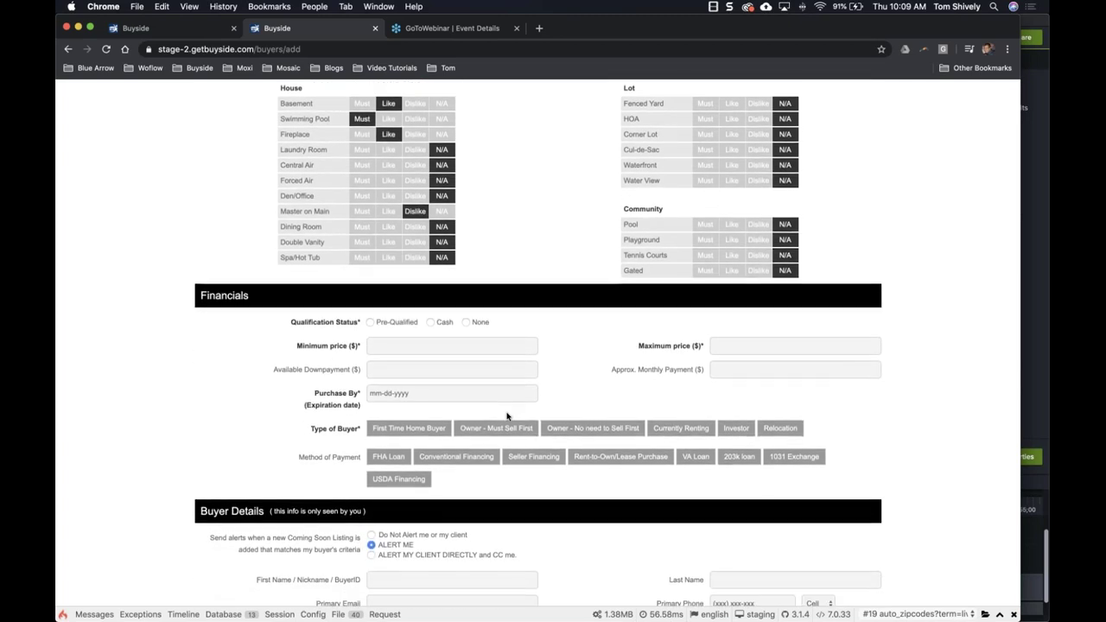
pyautogui.scroll(-1, 506, 416)
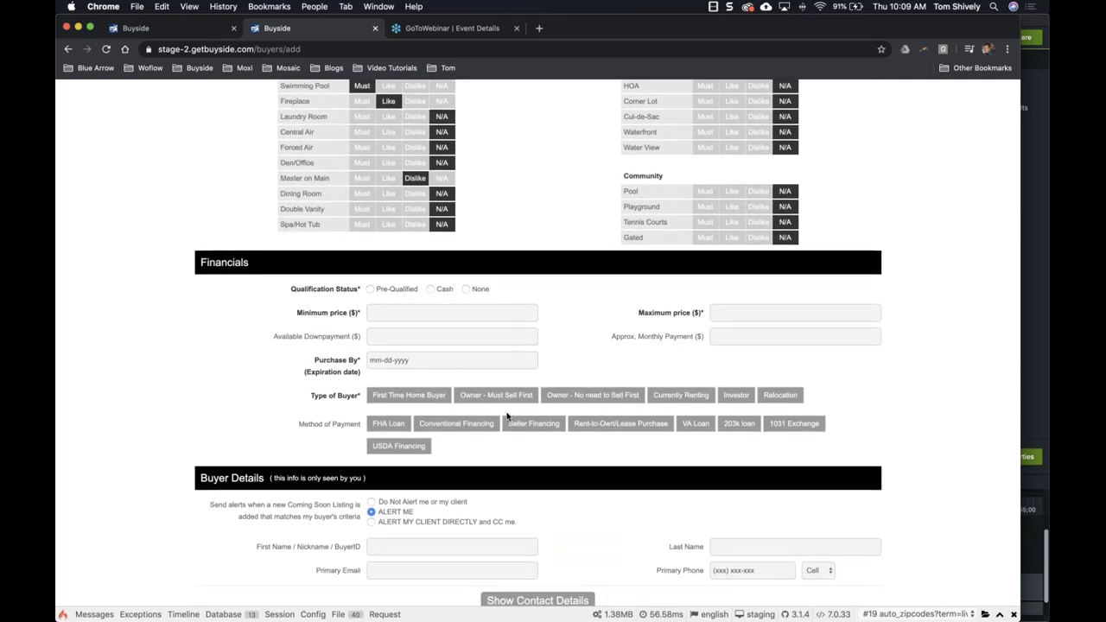
pyautogui.click(371, 289)
pyautogui.click(421, 310)
pyautogui.write('Toms Lender!')
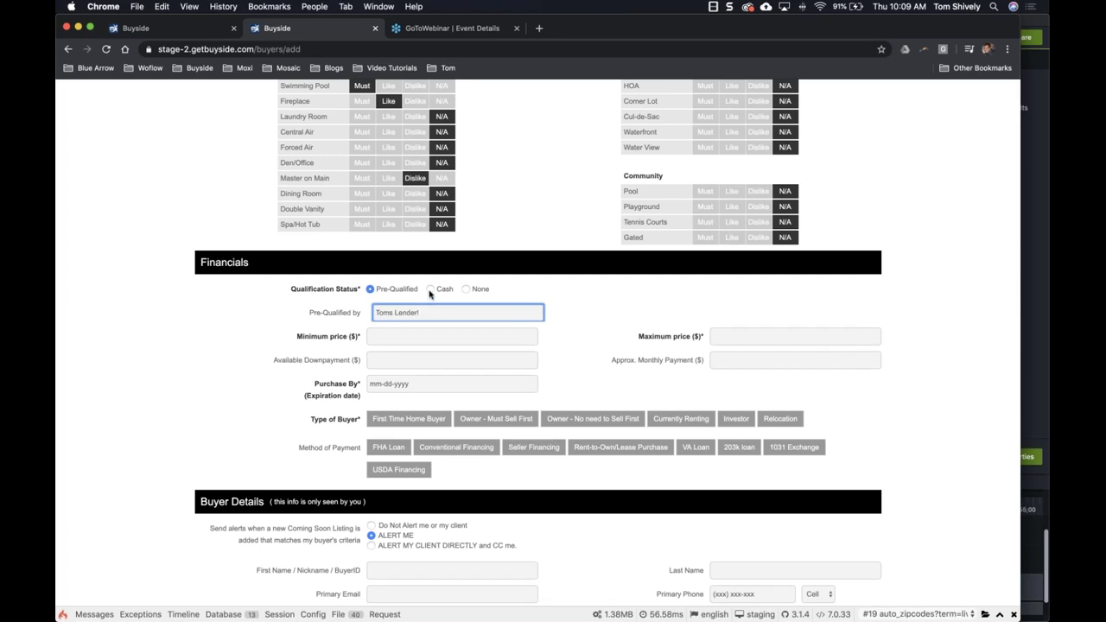
# Set the qualification status to Cash and the price range to a minimum of 199,000 and a maximum of 999,000
pyautogui.click(430, 291)
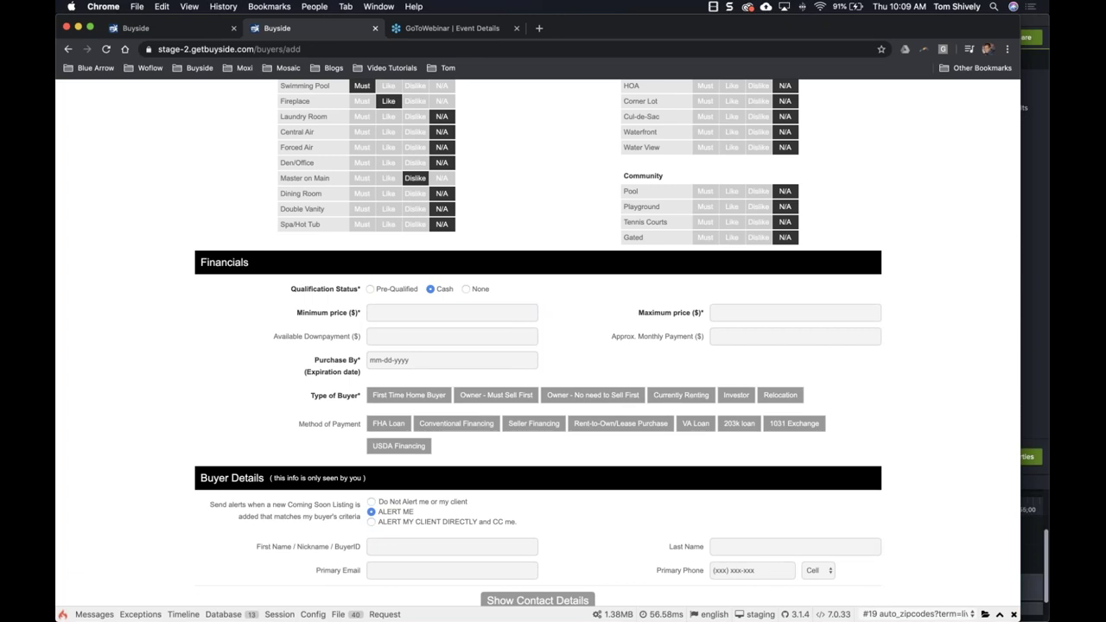
pyautogui.click(395, 312)
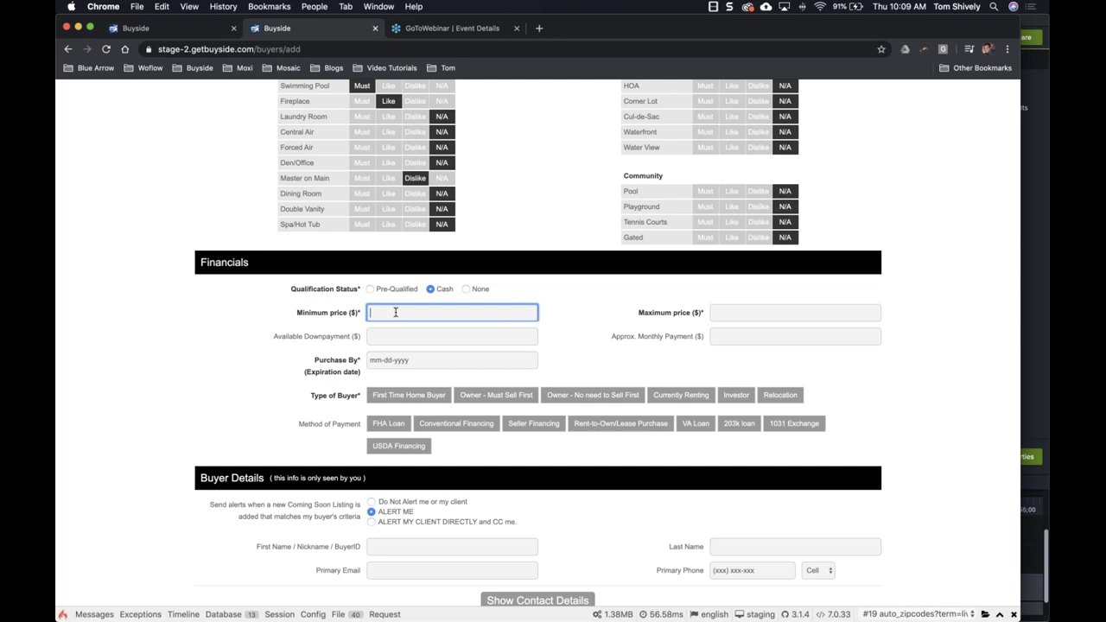
pyautogui.write('199,000')
pyautogui.press('Tab')
pyautogui.write('9')
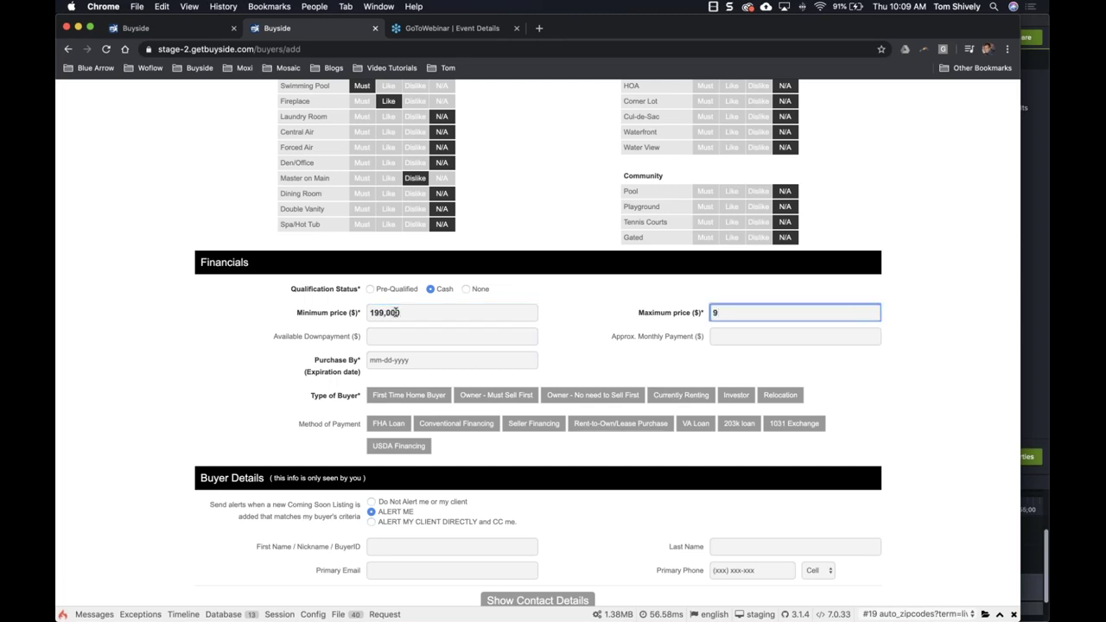
pyautogui.write('99,000')
# Set the buyer's Purchase By expiration date to 06-30-2020, leaving the available downpayment empty
pyautogui.click(387, 339)
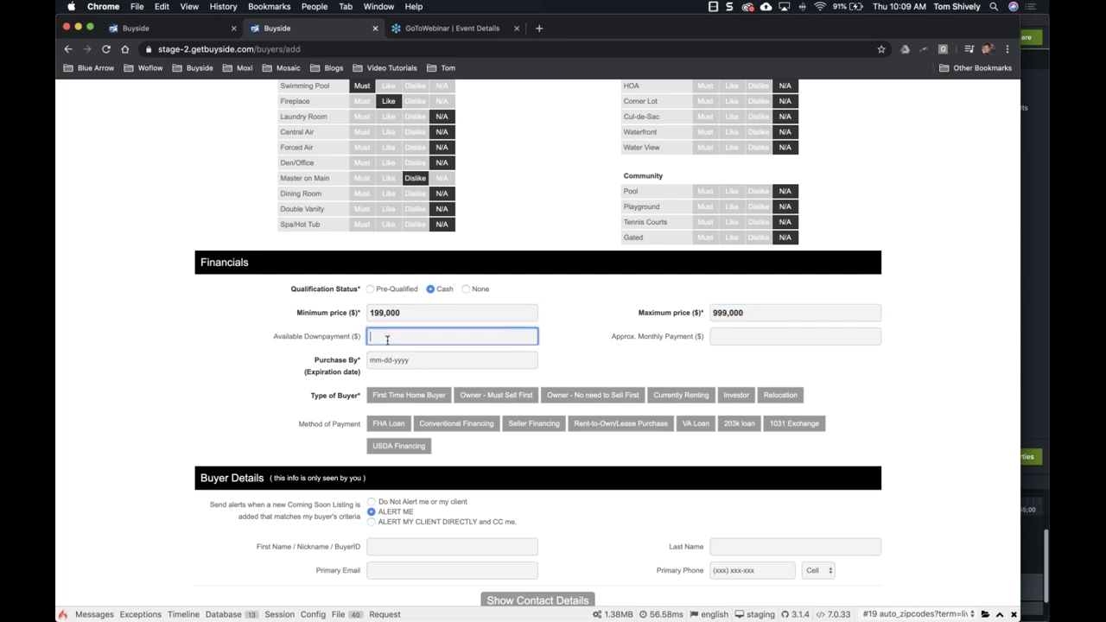
pyautogui.click(391, 362)
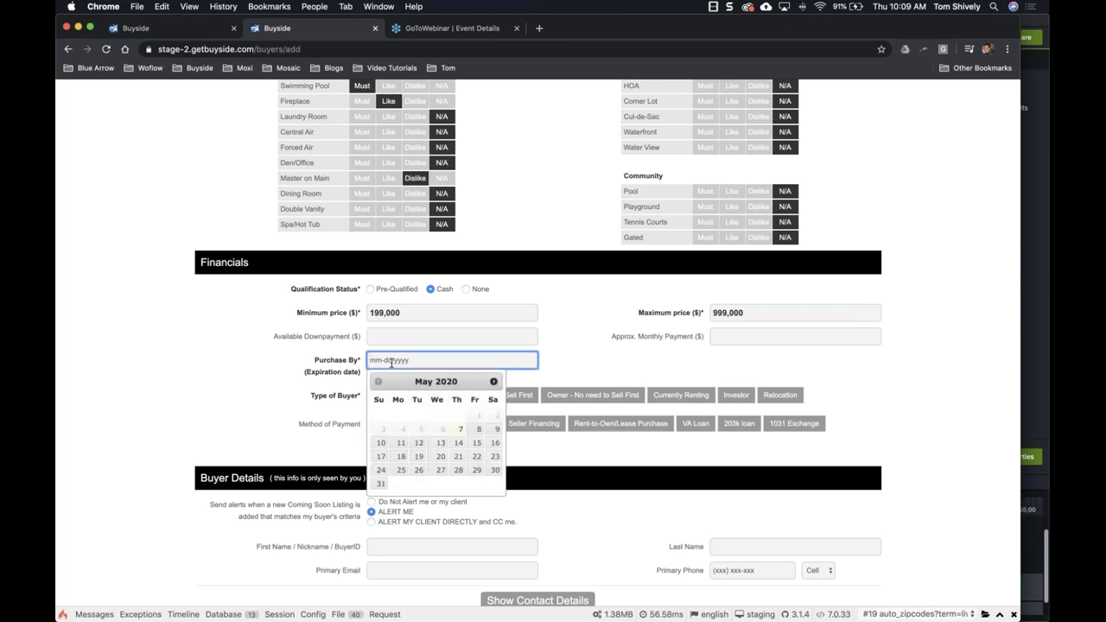
pyautogui.click(494, 381)
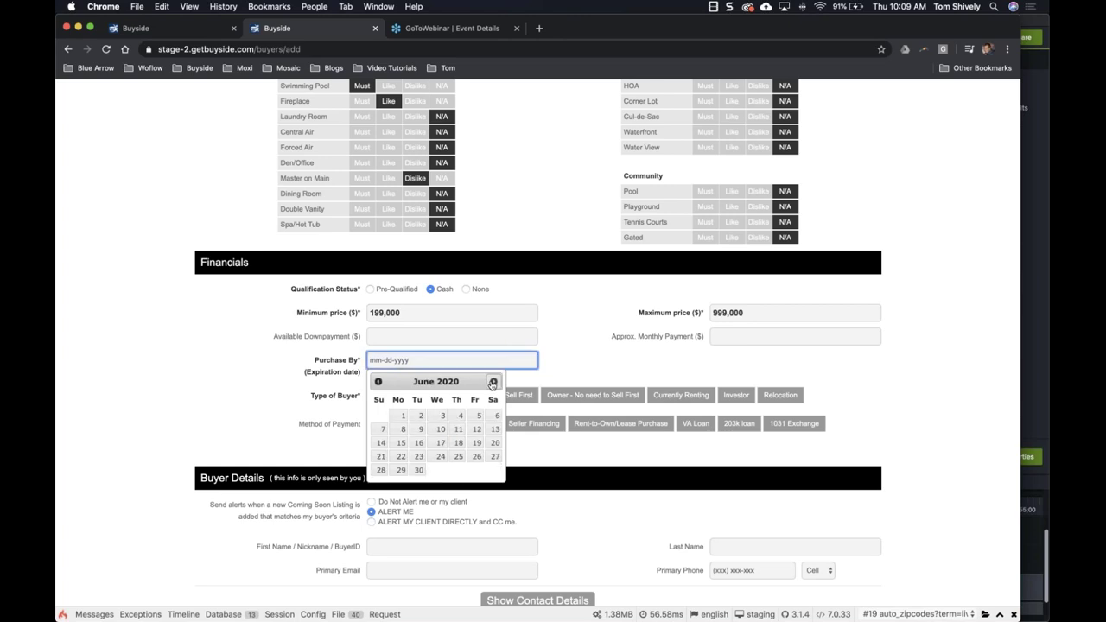
pyautogui.click(417, 471)
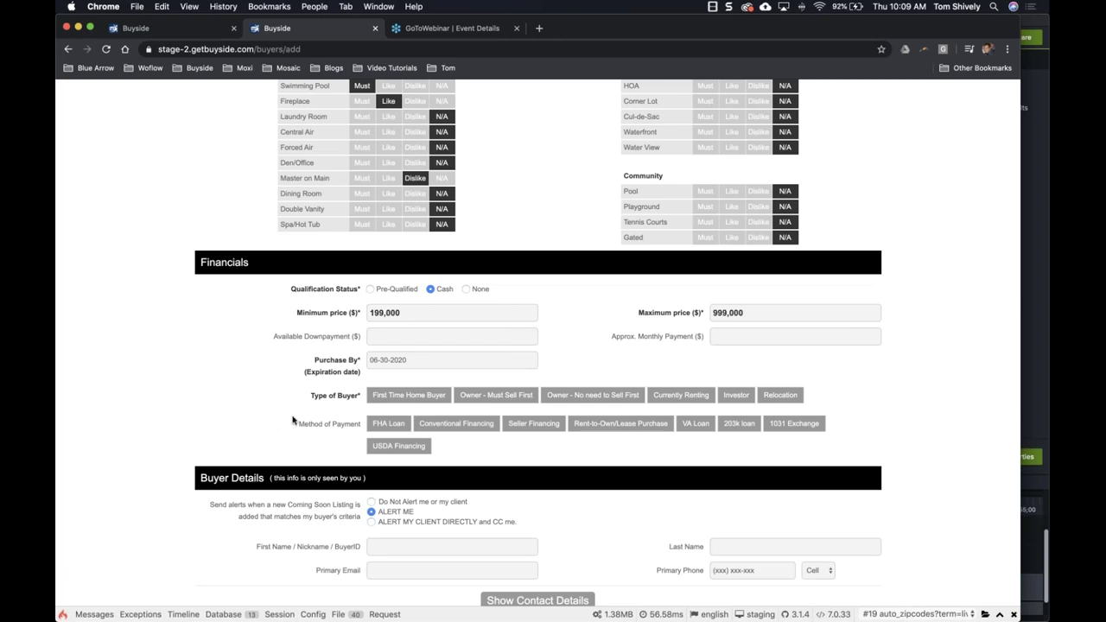
# Select First Time Home Buyer and Investor as buyer types, with FHA Loan, Conventional Financing and Seller Financing as payment methods
pyautogui.click(423, 400)
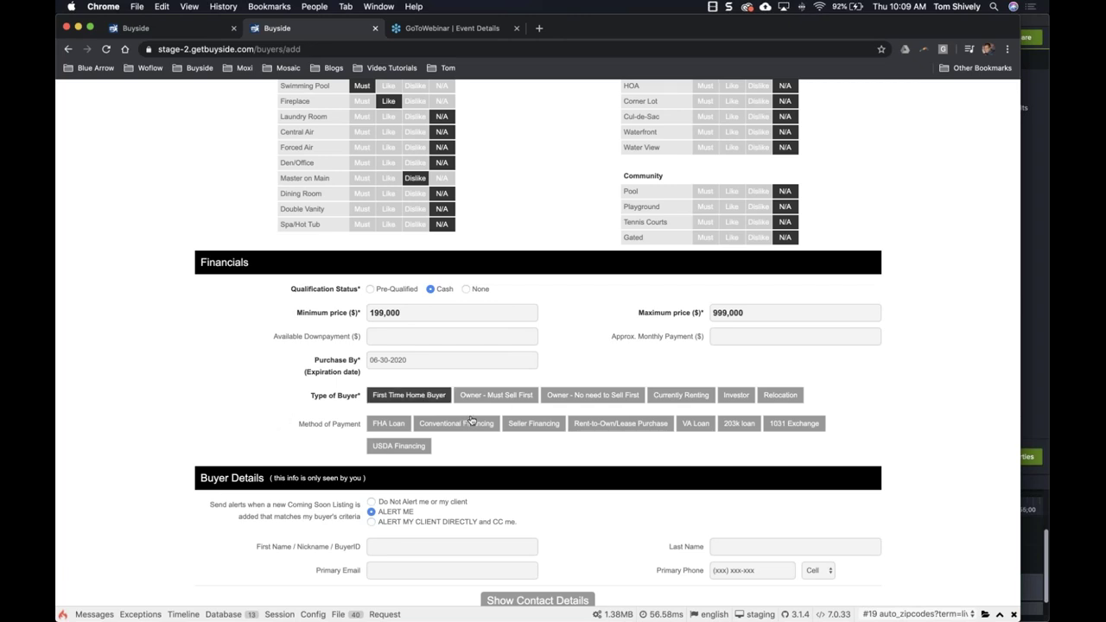
pyautogui.click(733, 399)
pyautogui.click(384, 425)
pyautogui.click(456, 424)
pyautogui.click(533, 424)
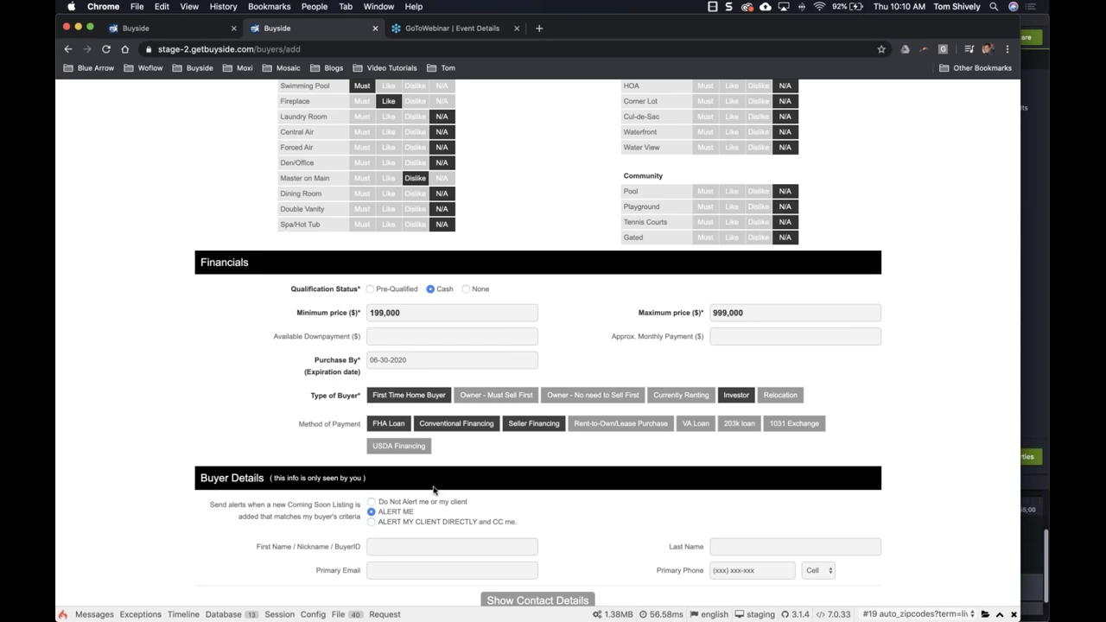
# Fill in the buyer's first name, last name and primary email in the Buyer Details
pyautogui.scroll(-4, 434, 489)
pyautogui.scroll(-1, 434, 490)
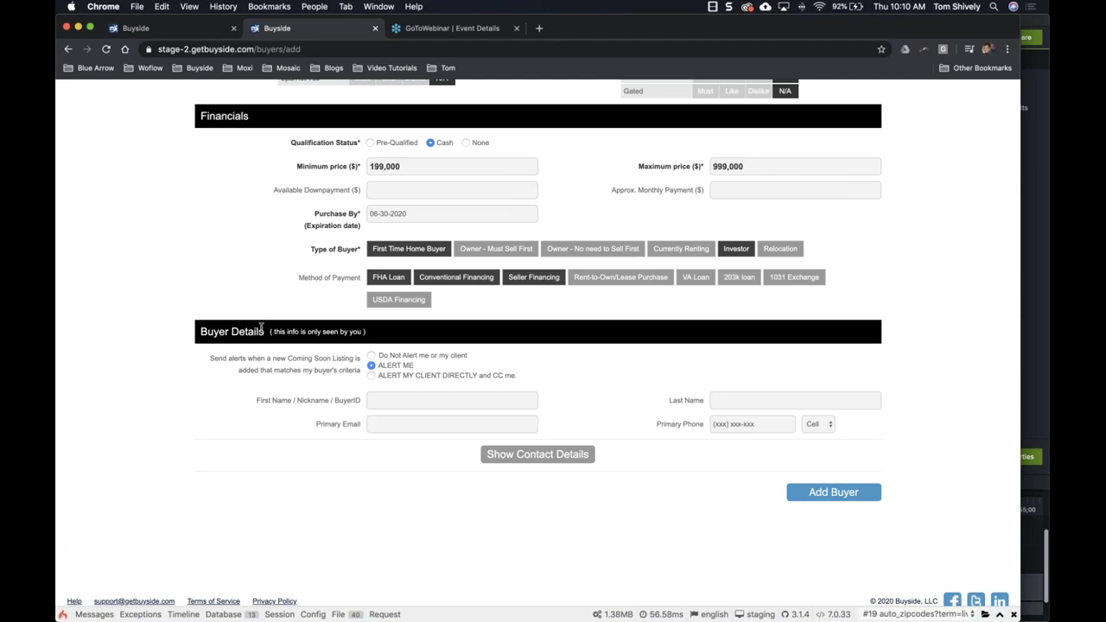
pyautogui.moveTo(270, 331); pyautogui.dragTo(368, 336)
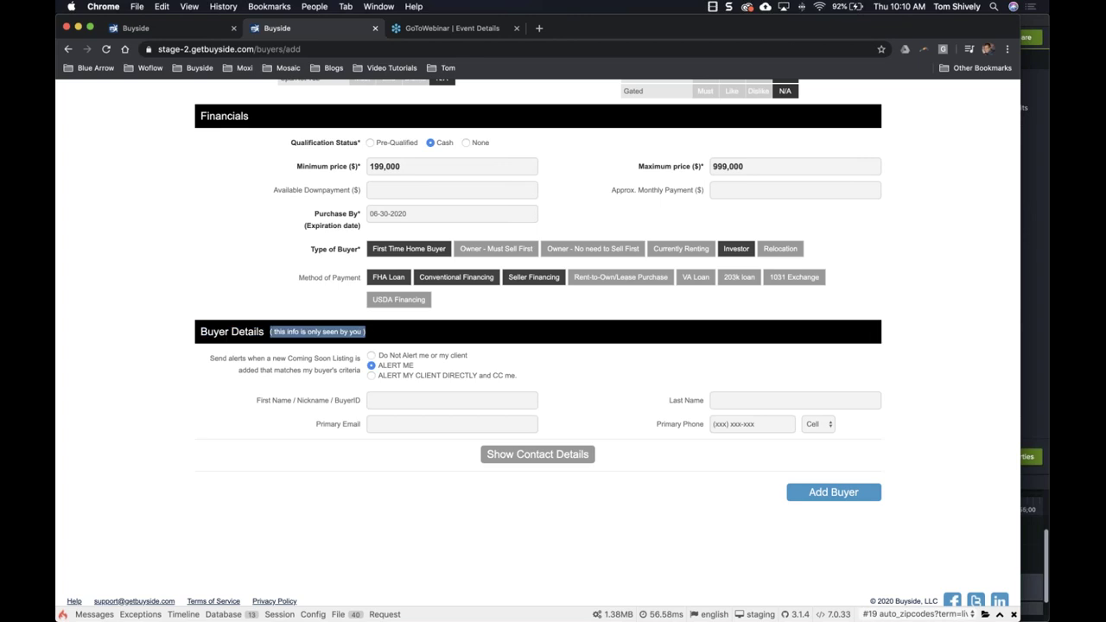
pyautogui.click(250, 454)
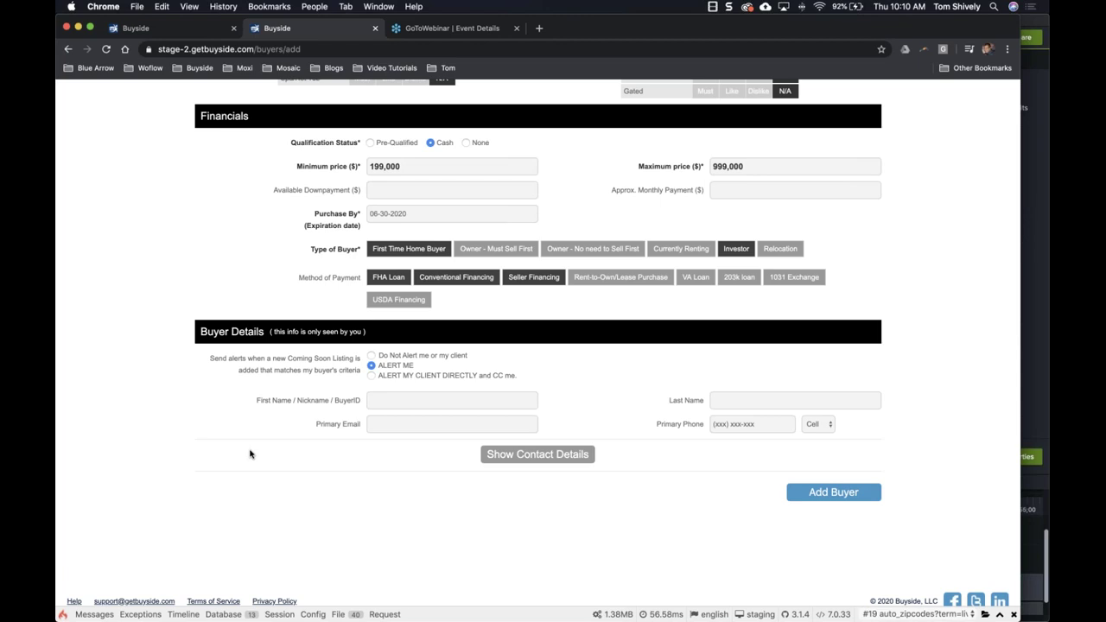
pyautogui.click(369, 397)
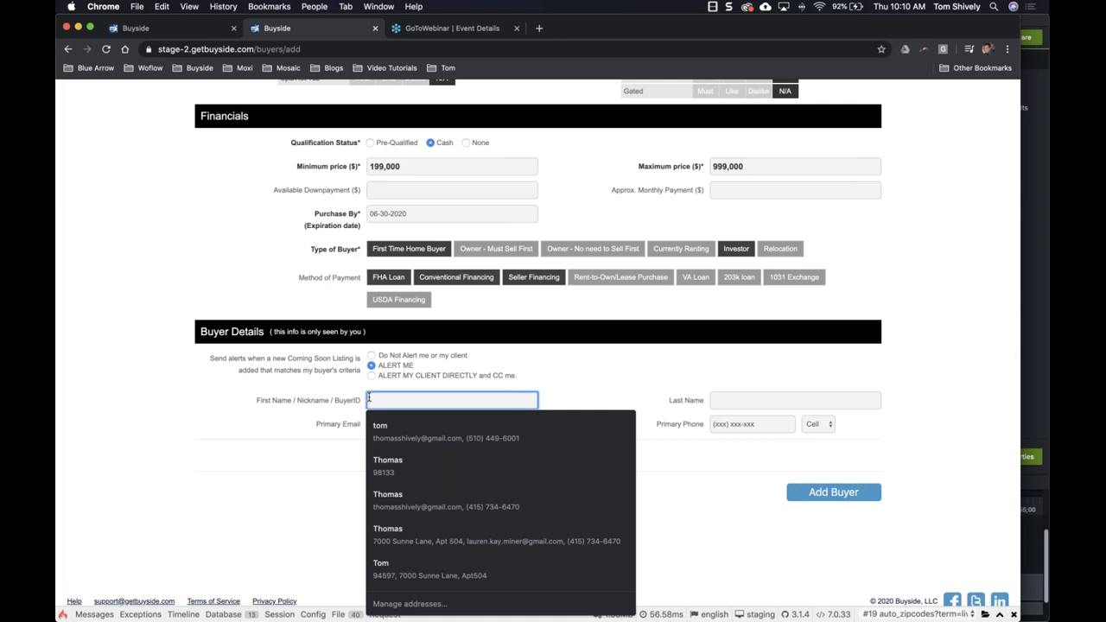
pyautogui.write('Tommy')
pyautogui.press('Tab')
pyautogui.write('Buyer')
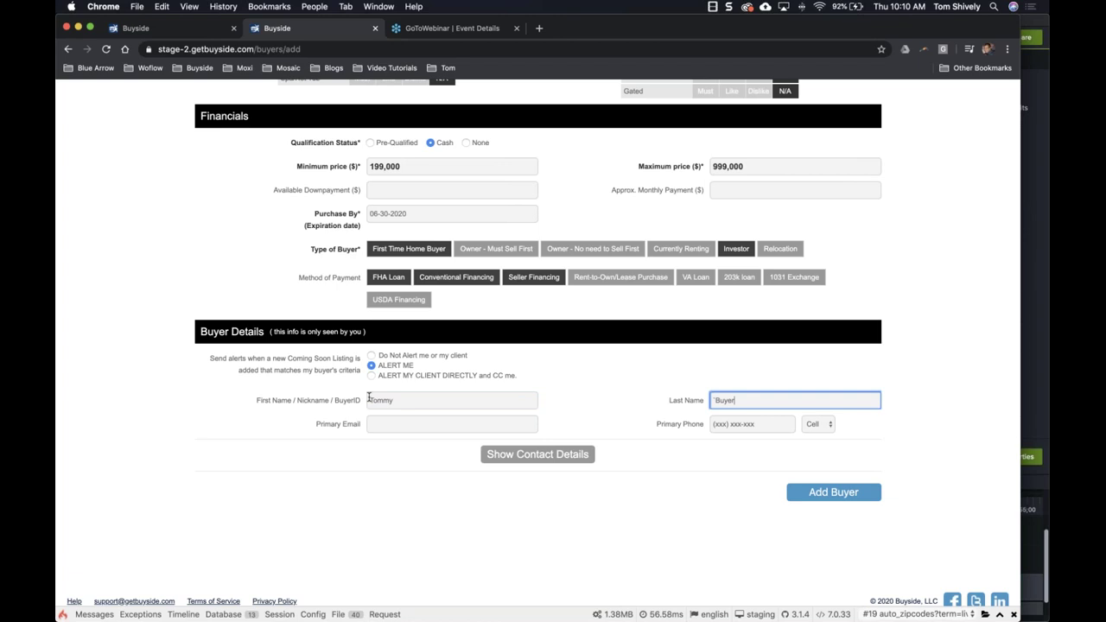
pyautogui.click(390, 421)
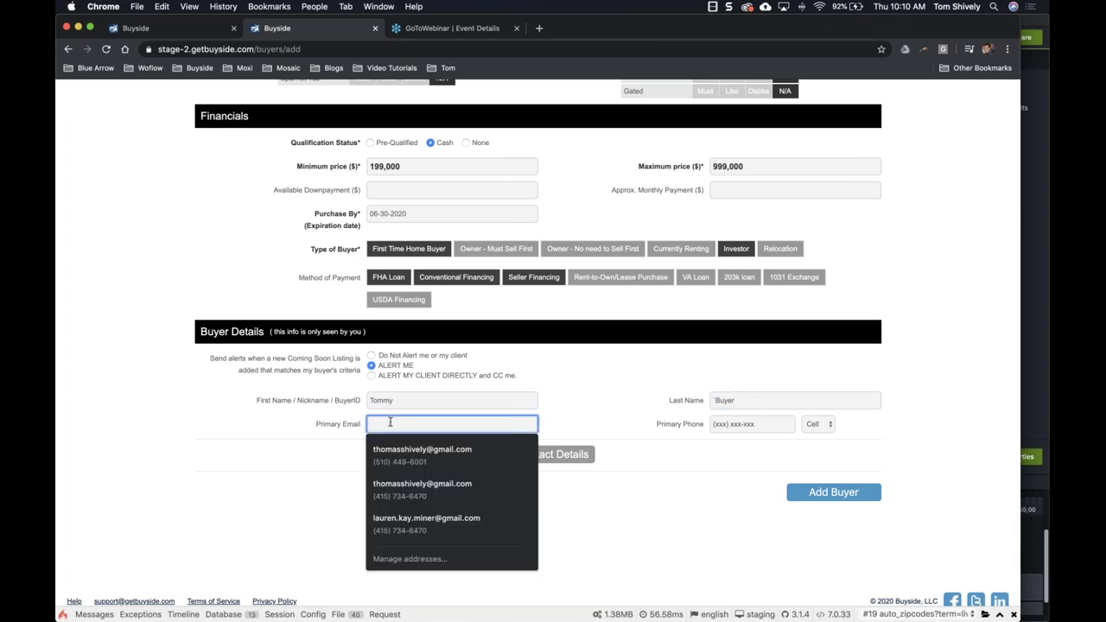
pyautogui.write('tom@fake.com')
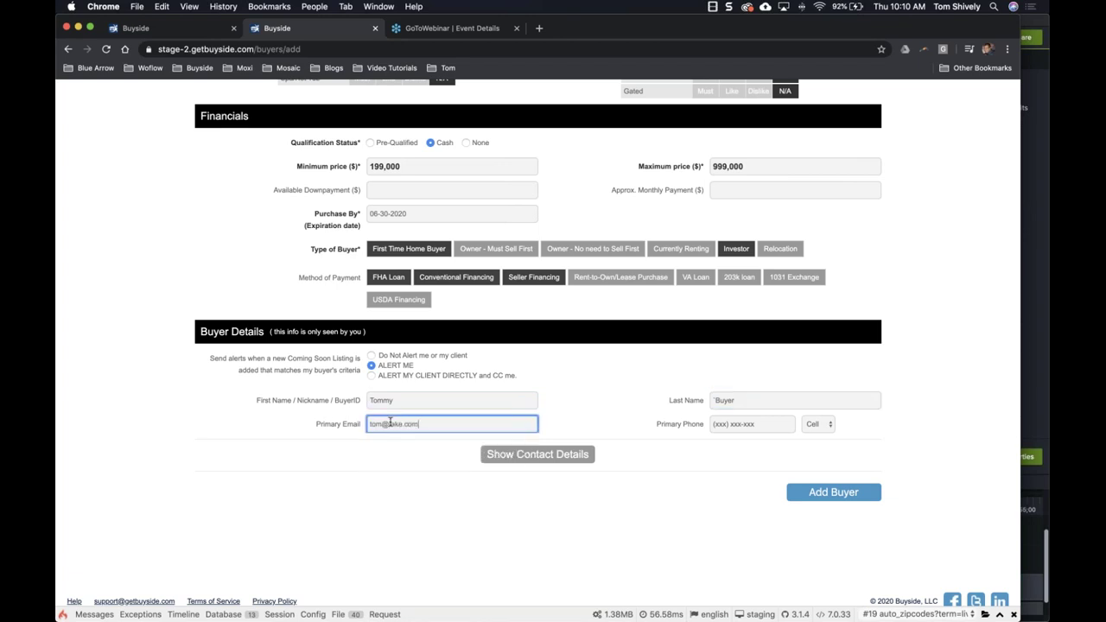
# Check the additional contact detail fields without filling them in, and add the buyer
pyautogui.click(550, 463)
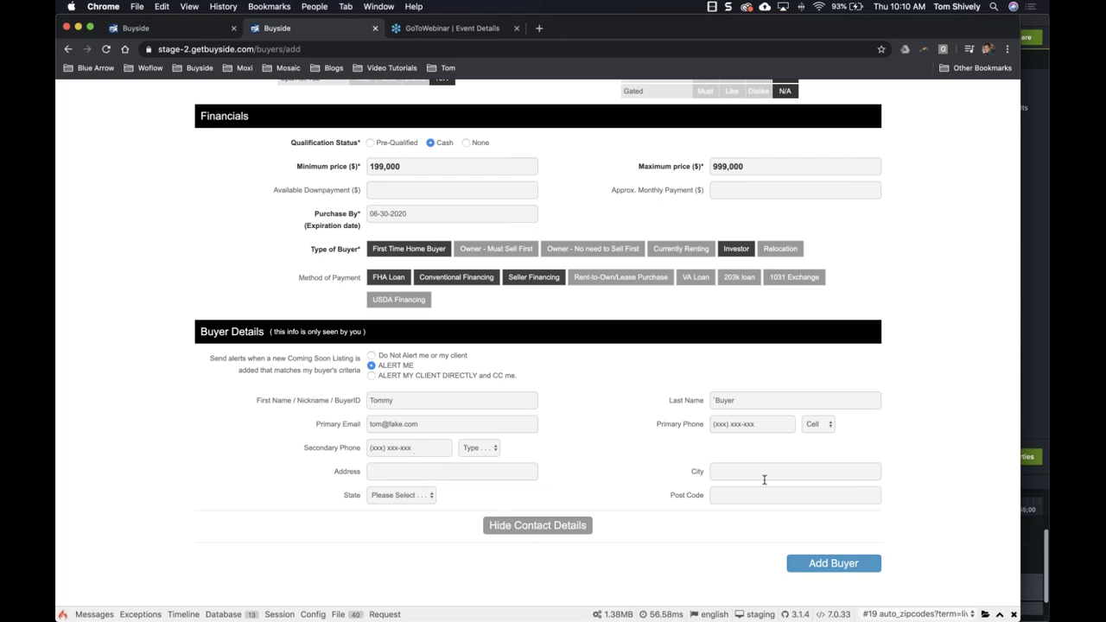
pyautogui.click(546, 528)
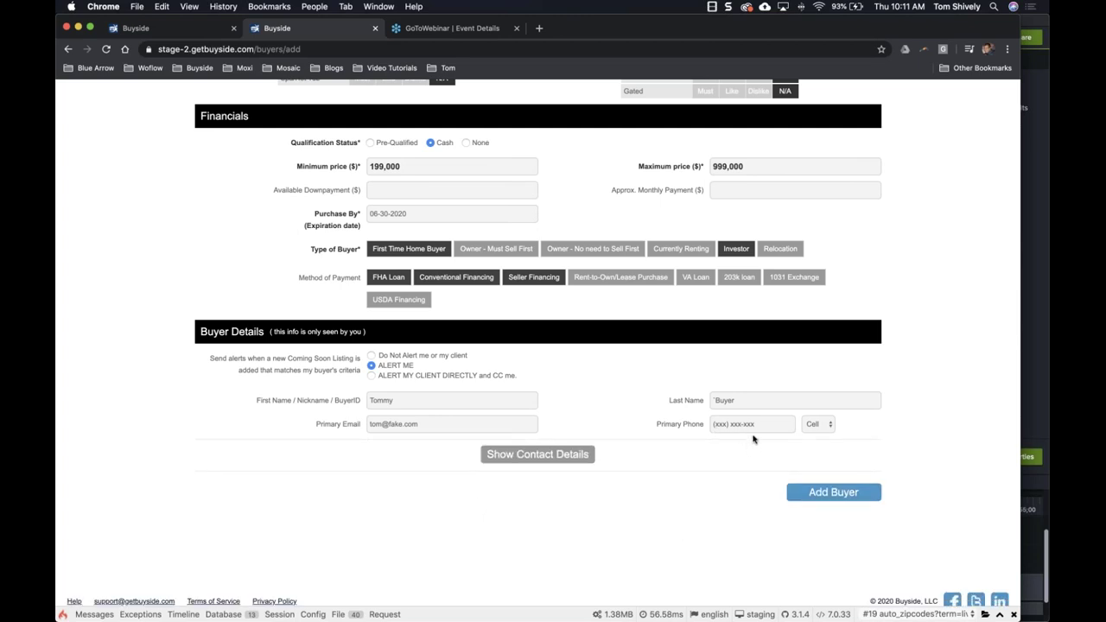
pyautogui.click(827, 493)
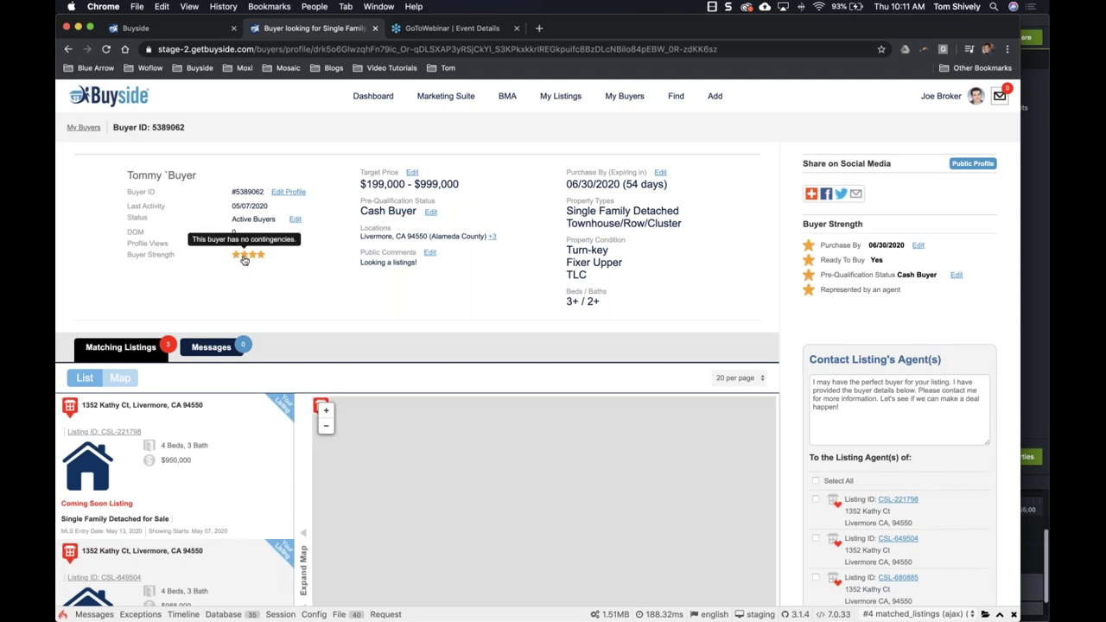
# Examine the buyer's star rating and the Buyer Strength criteria behind each star on the buyer profile
pyautogui.moveTo(261, 260)
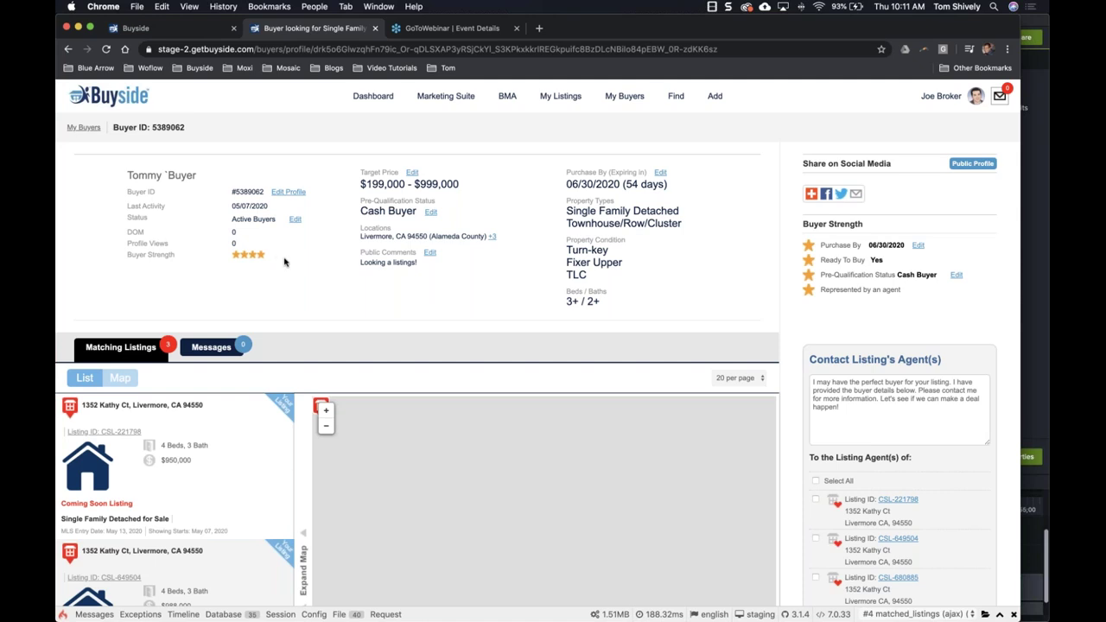
pyautogui.tripleClick(833, 224)
pyautogui.click(865, 225)
pyautogui.moveTo(863, 289)
pyautogui.moveTo(843, 267)
pyautogui.moveTo(806, 292)
pyautogui.moveTo(806, 261)
# Open matching listing CSL-221798 to check its matching buyers, and return to the buyer profile
pyautogui.scroll(-4, 233, 429)
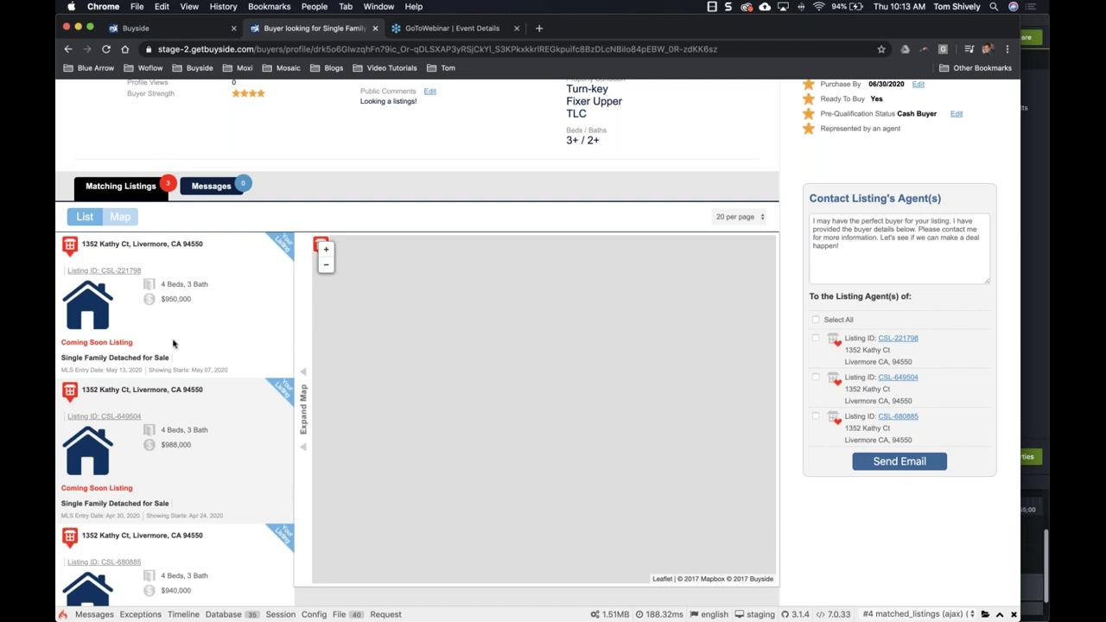
pyautogui.click(87, 273)
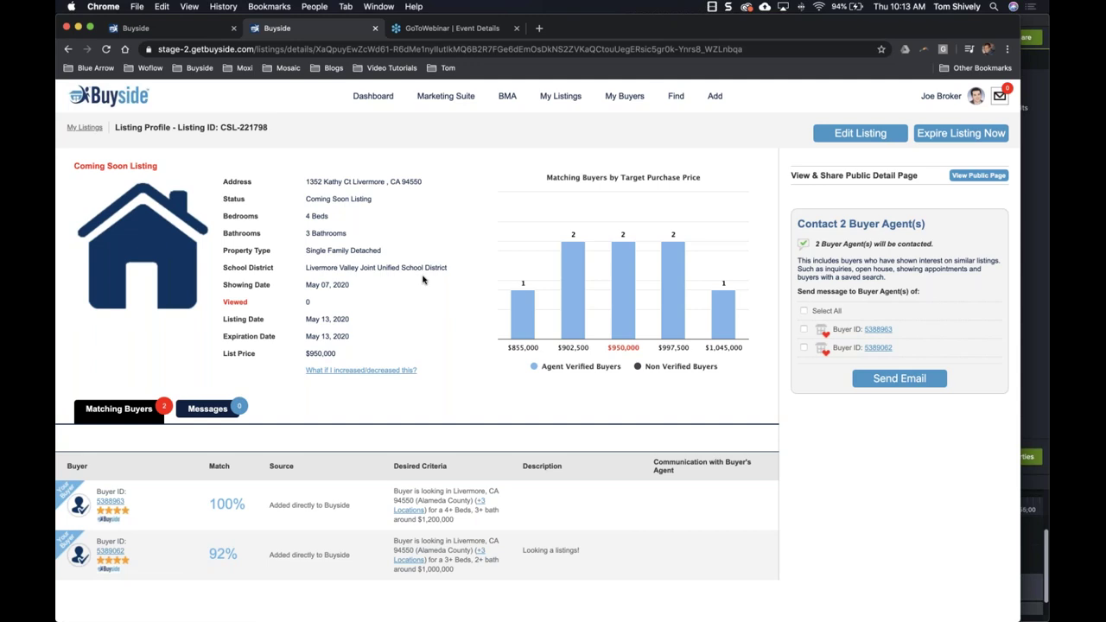
pyautogui.press('super+r')
pyautogui.scroll(-3, 423, 279)
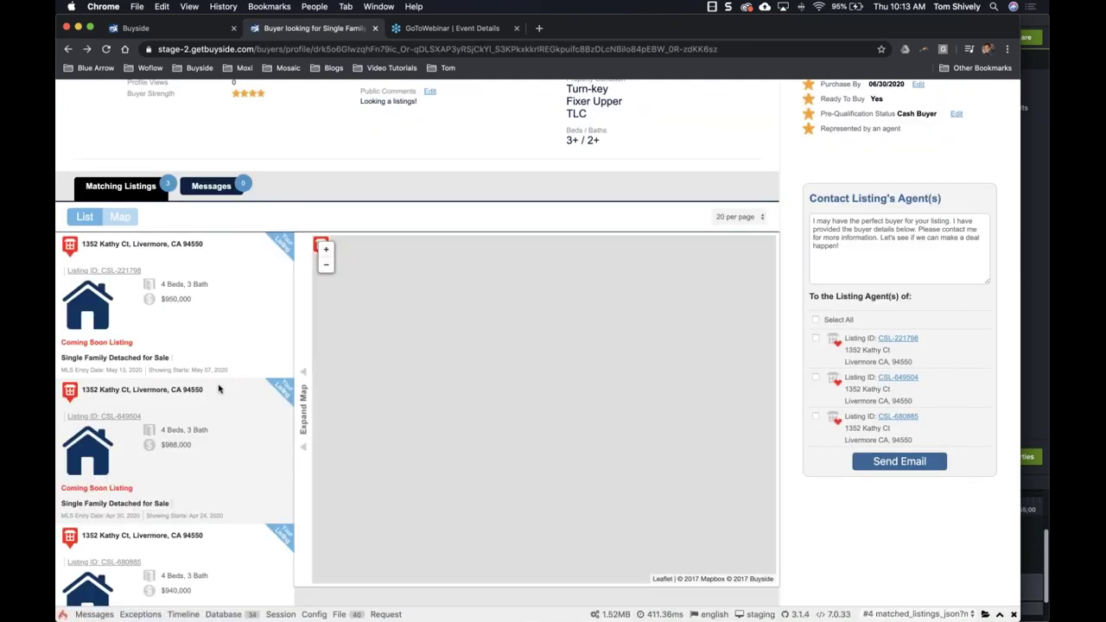
# Review the buyer's matching listings and open the buyer's public profile
pyautogui.scroll(-3, 218, 388)
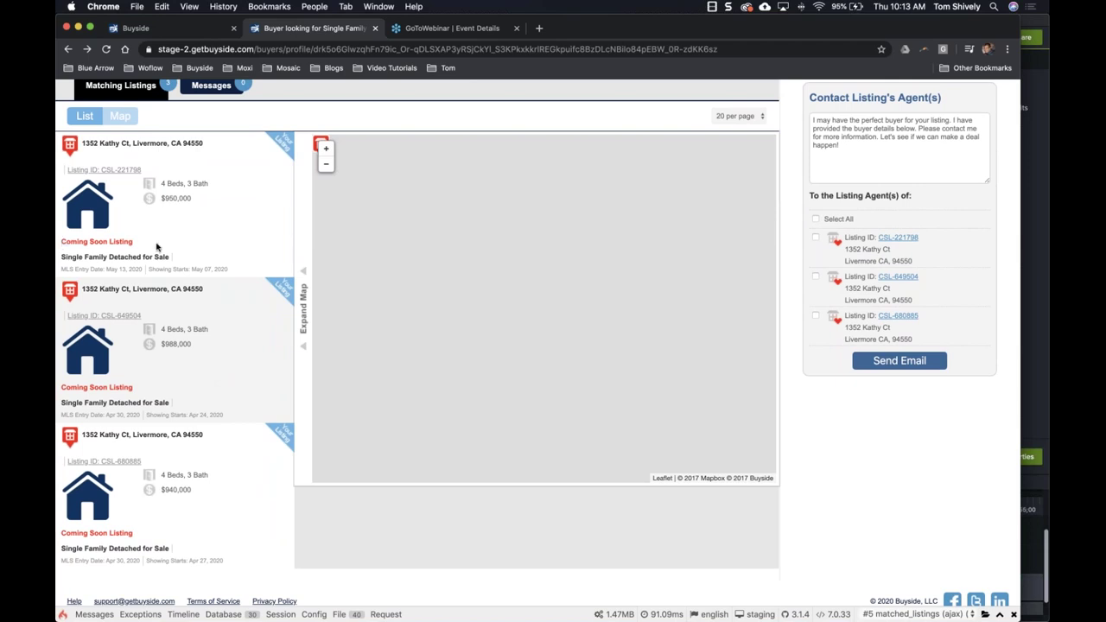
pyautogui.scroll(3, 297, 431)
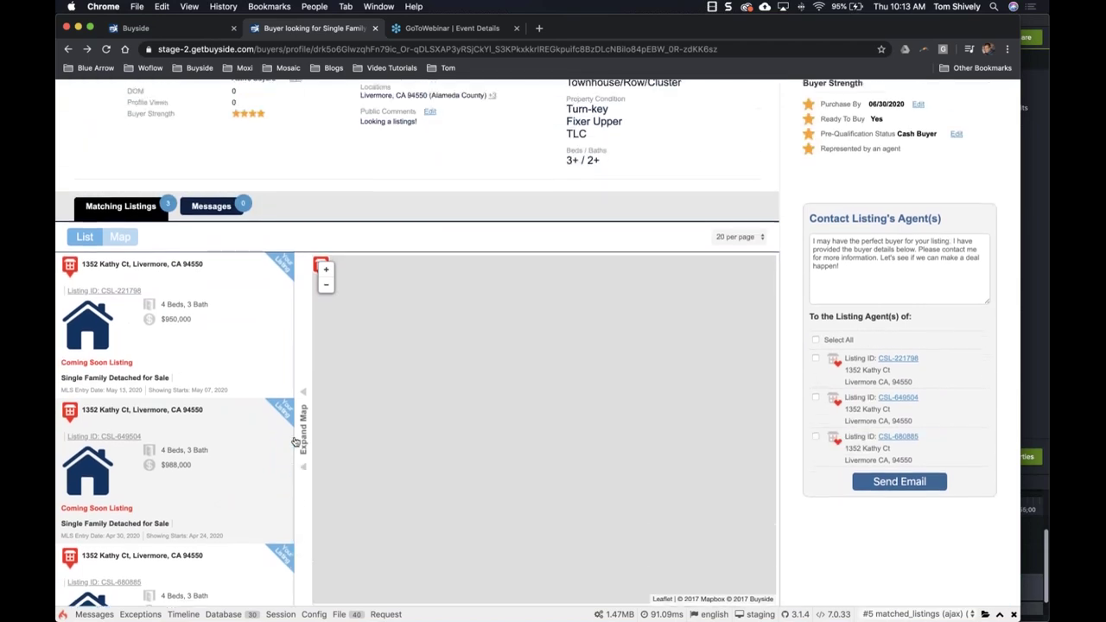
pyautogui.scroll(1, 294, 444)
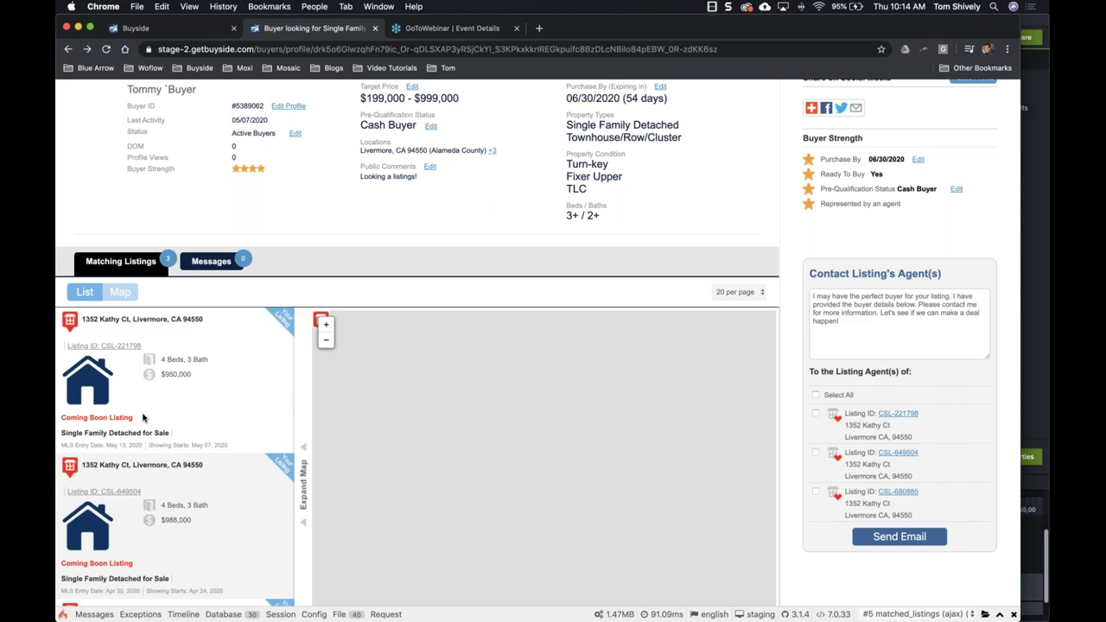
pyautogui.scroll(3, 143, 418)
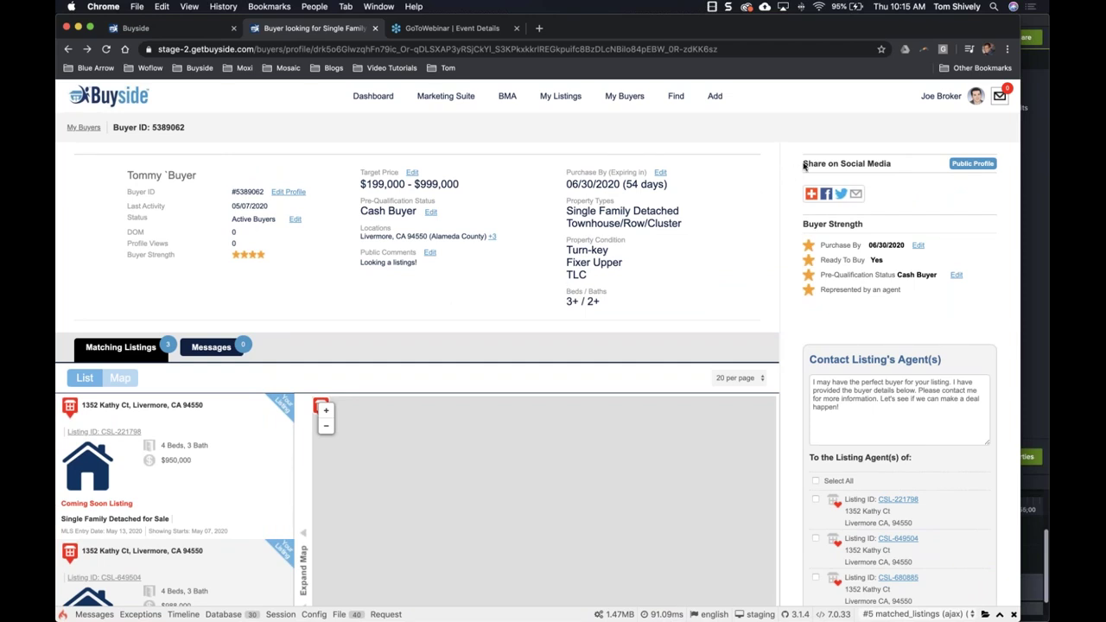
pyautogui.moveTo(821, 162); pyautogui.dragTo(896, 165)
pyautogui.click(896, 165)
pyautogui.click(971, 164)
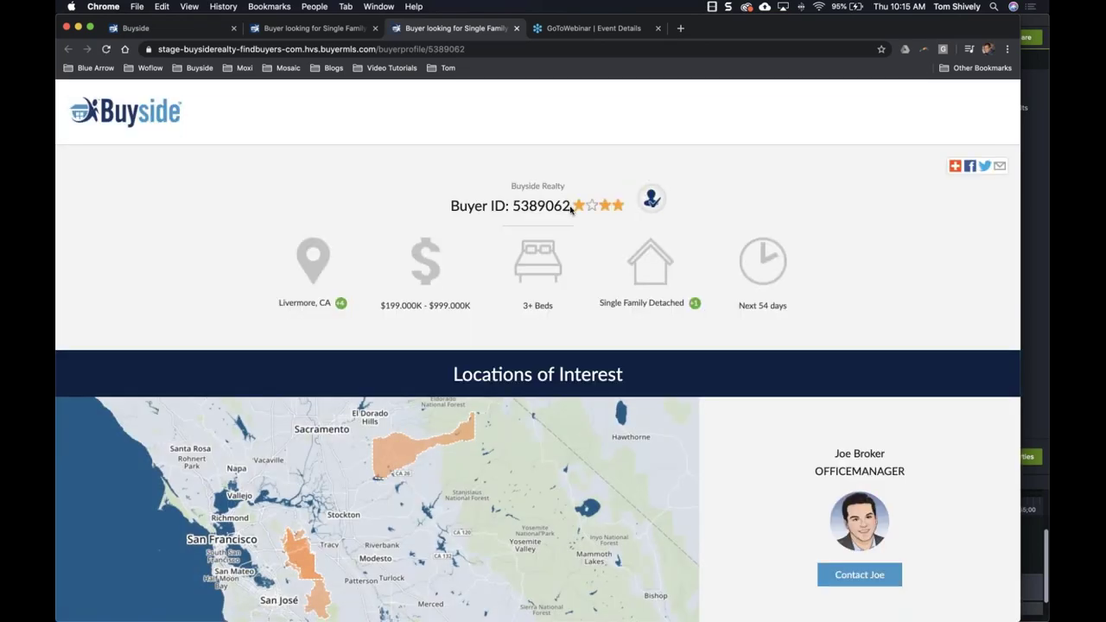
# Open the agent contact form on the public profile and autofill the visitor's first name, last name, email, phone number and address
pyautogui.tripleClick(550, 199)
pyautogui.click(401, 208)
pyautogui.scroll(-1, 286, 259)
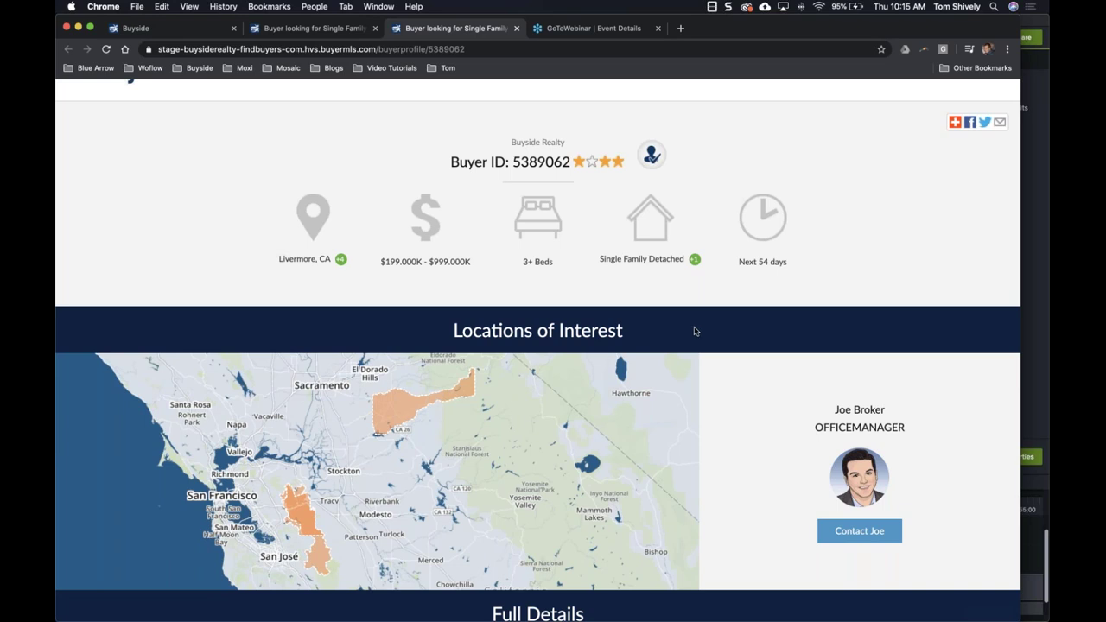
pyautogui.scroll(-4, 691, 330)
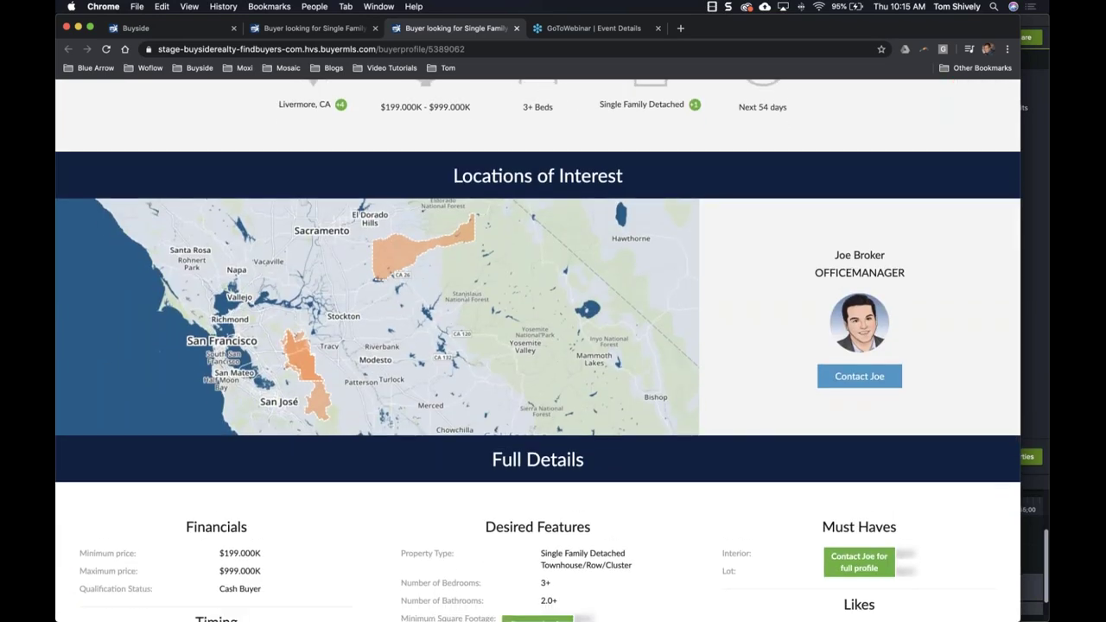
pyautogui.click(860, 378)
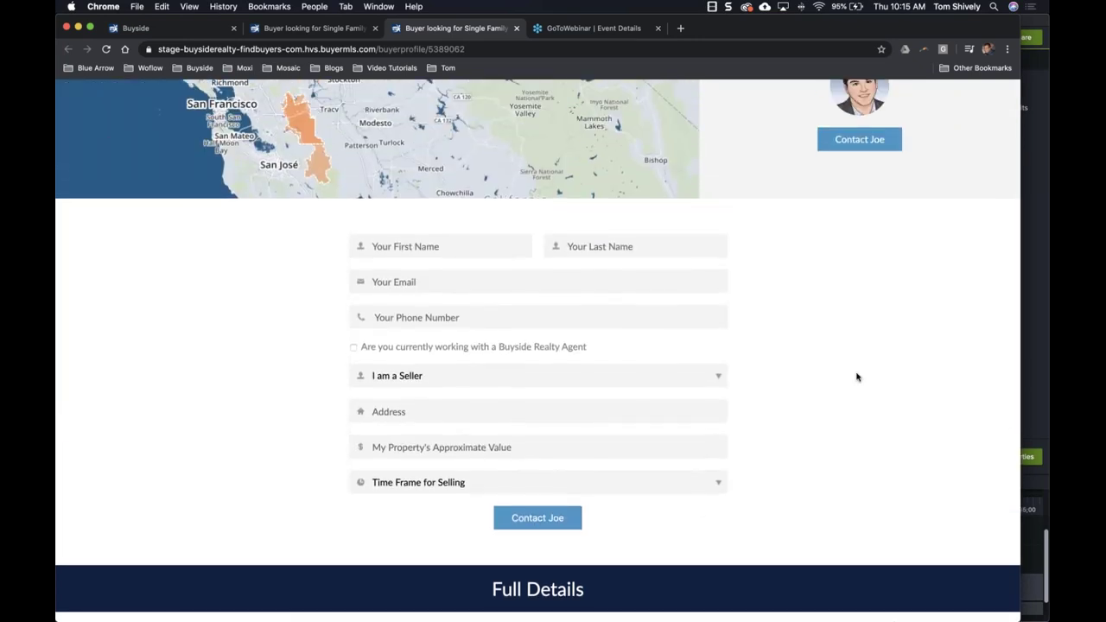
pyautogui.click(461, 254)
pyautogui.click(446, 274)
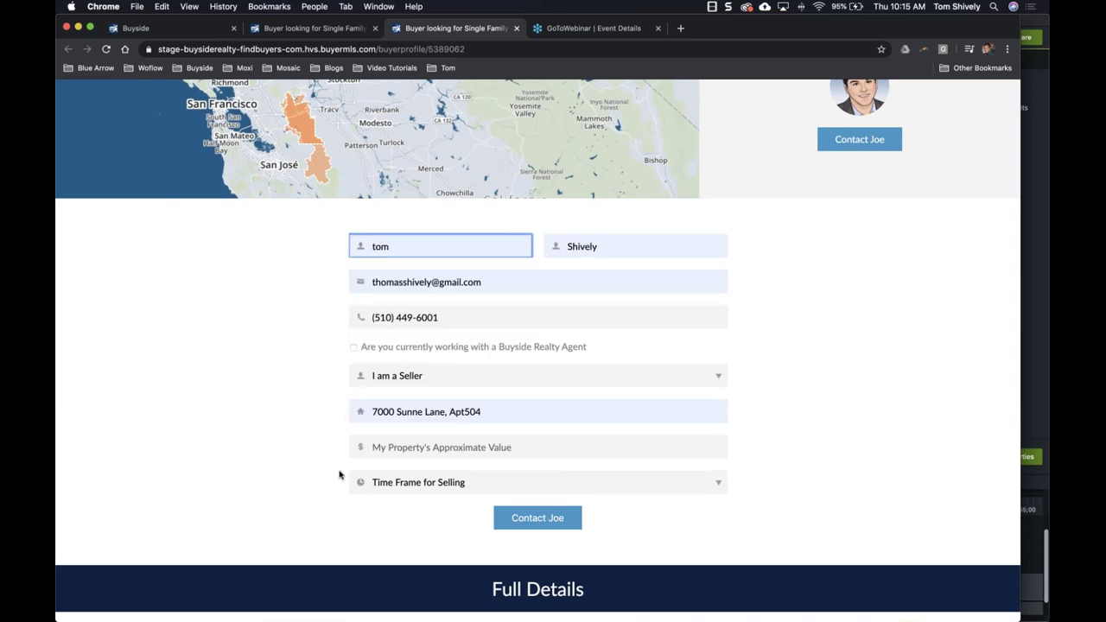
# Try the Buyer and Seller roles in the contact form and set the role to "I am a Broker/Agent"
pyautogui.click(385, 378)
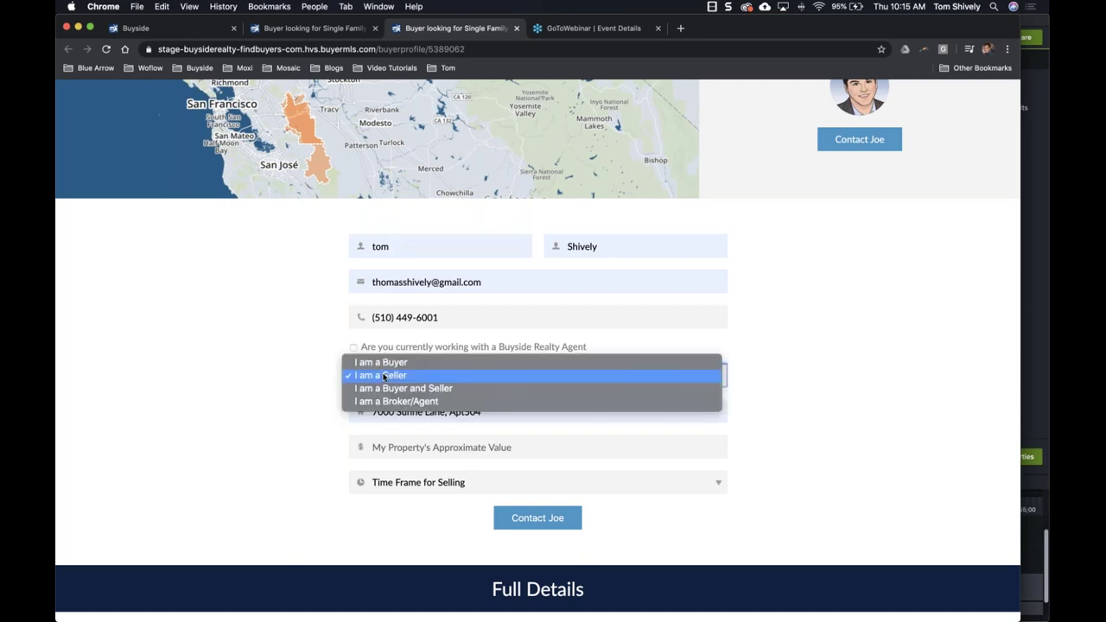
pyautogui.click(381, 362)
pyautogui.click(383, 377)
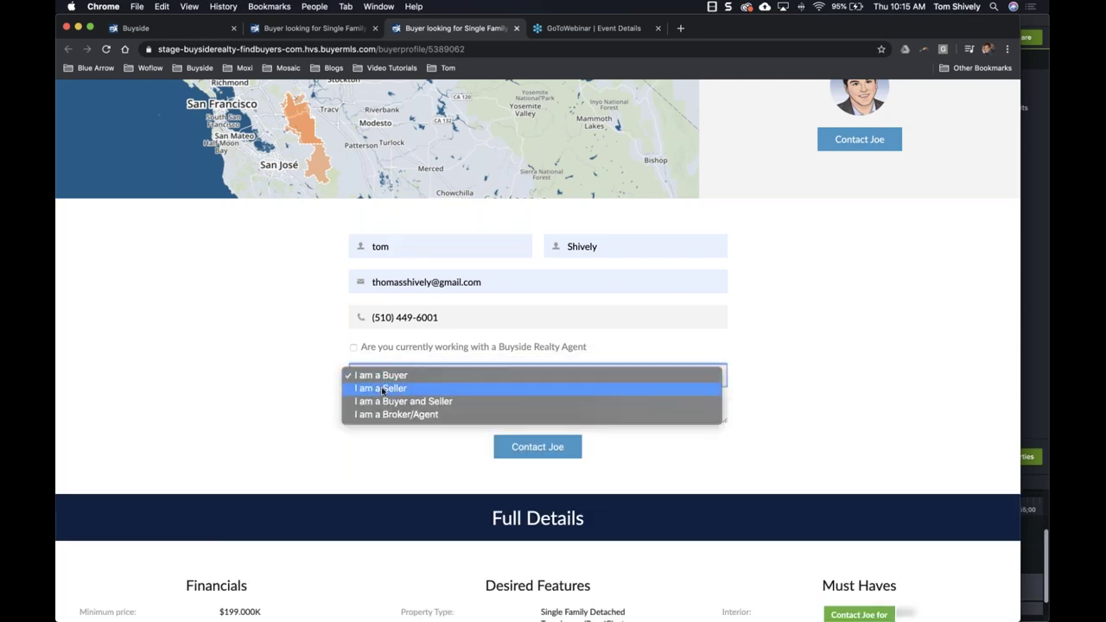
pyautogui.press('Return')
pyautogui.scroll(-2, 302, 415)
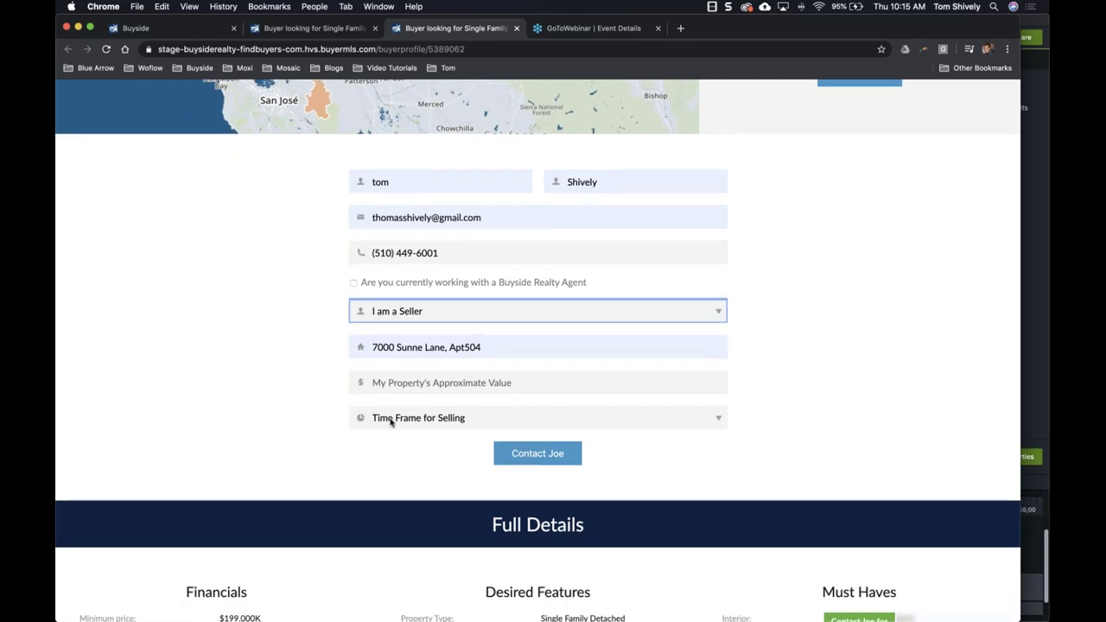
pyautogui.click(389, 314)
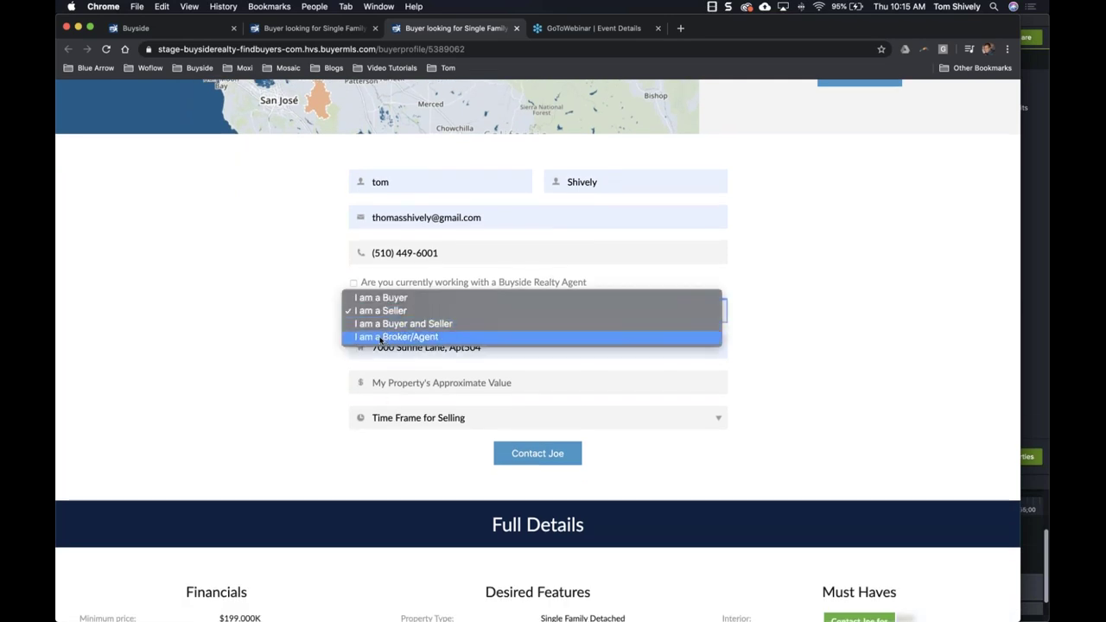
pyautogui.click(385, 337)
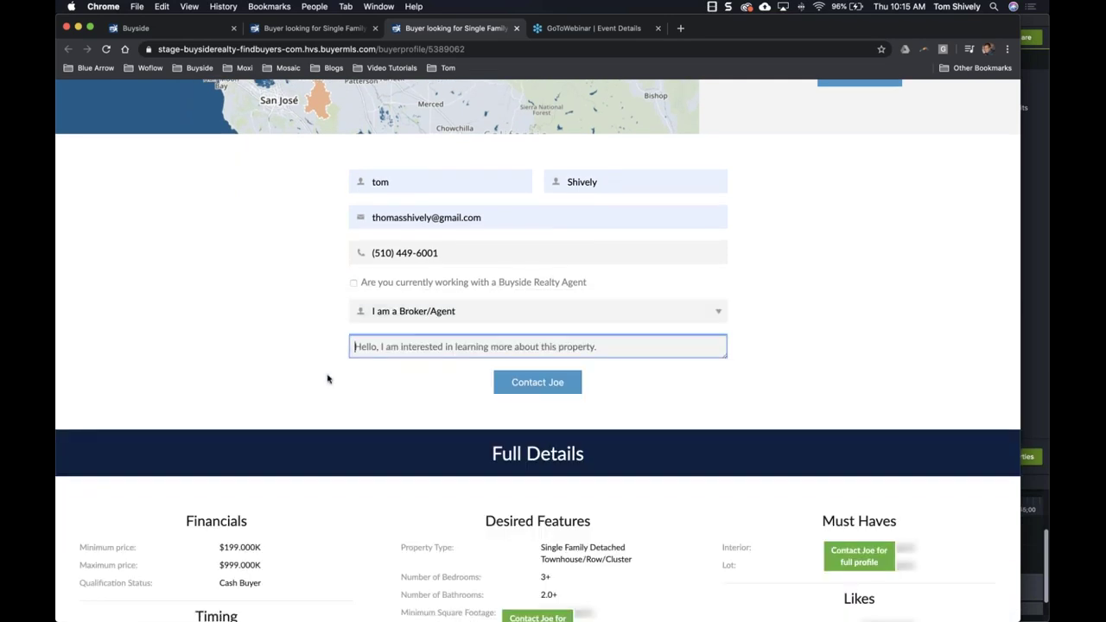
# Review the Full Details section of the public profile and return to the internal buyer profile
pyautogui.scroll(2, 327, 378)
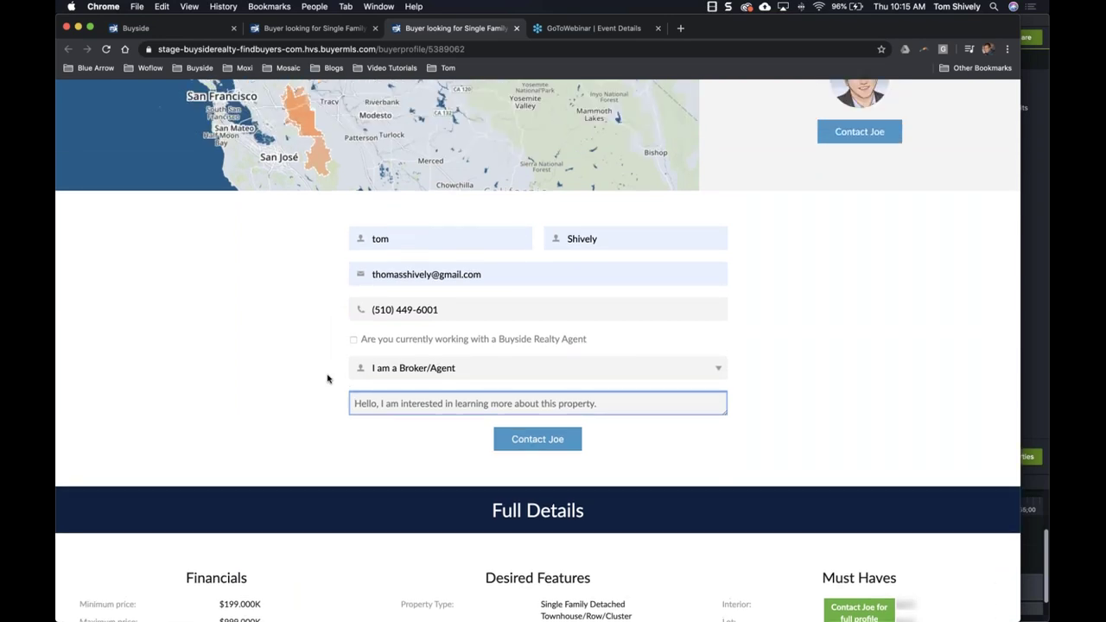
pyautogui.scroll(-5, 327, 378)
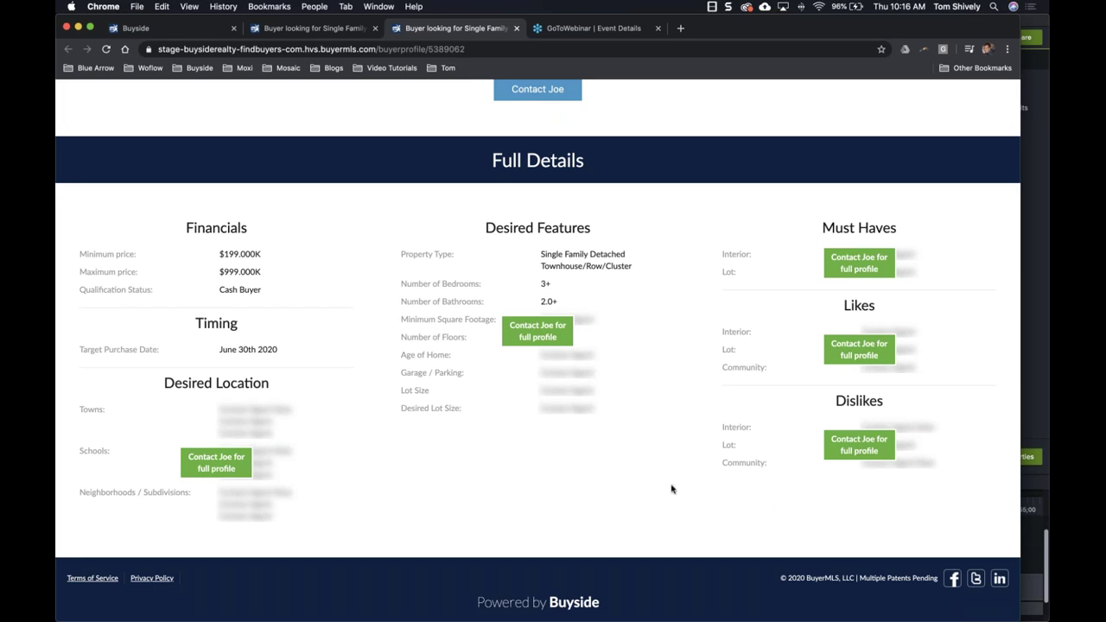
pyautogui.scroll(10, 672, 489)
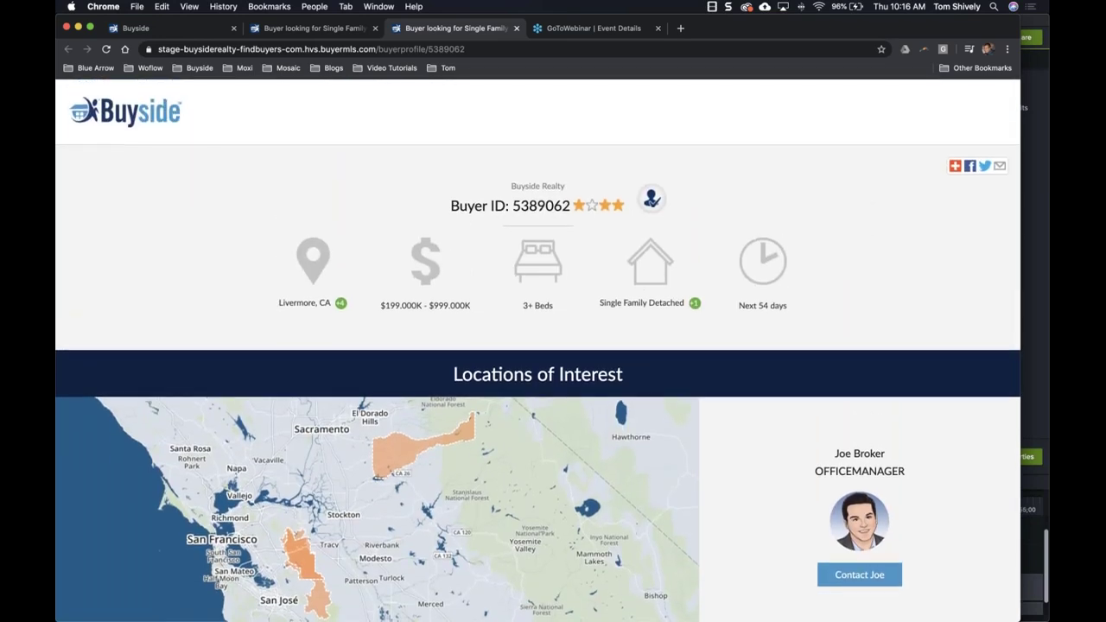
pyautogui.click(311, 28)
# Start sharing the buyer profile on Facebook and write the post text "See the buyers!"
pyautogui.moveTo(821, 198)
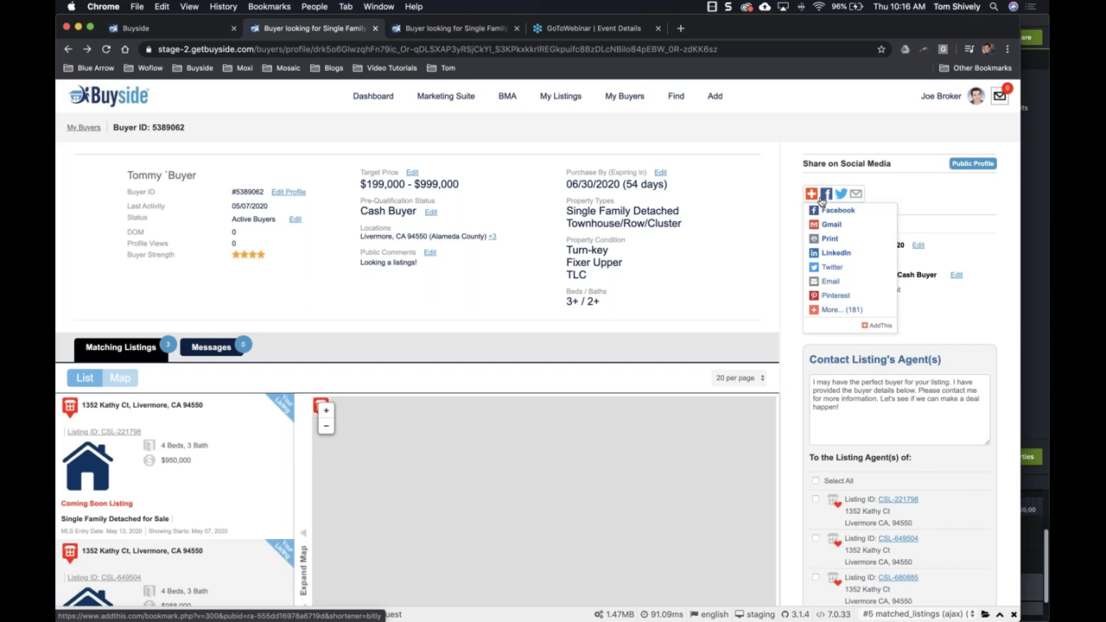
pyautogui.click(825, 216)
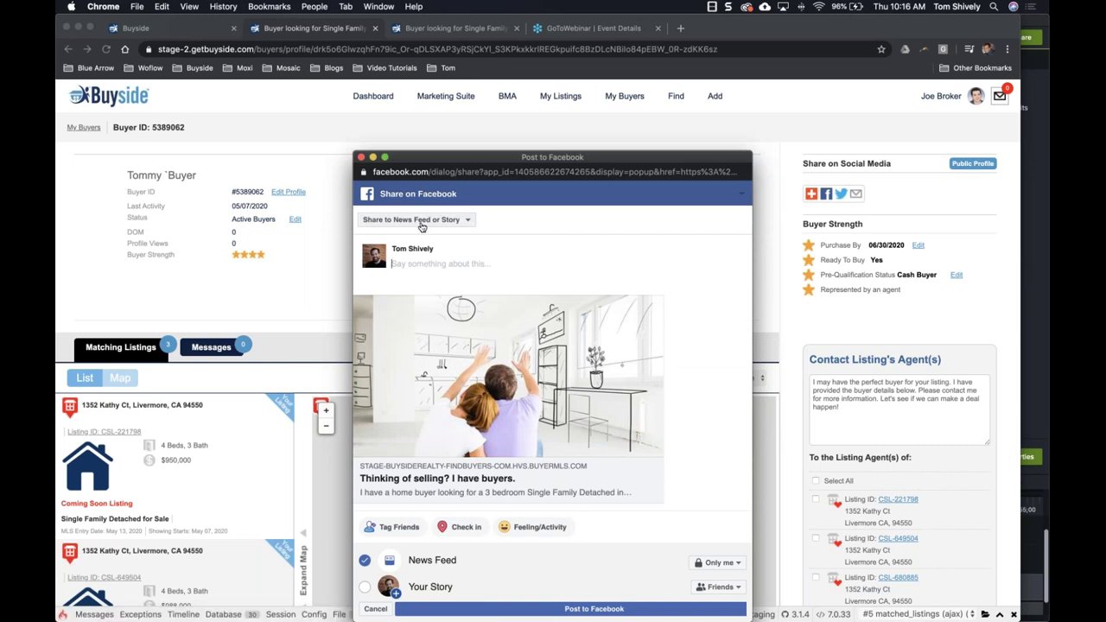
pyautogui.moveTo(447, 162); pyautogui.dragTo(443, 84)
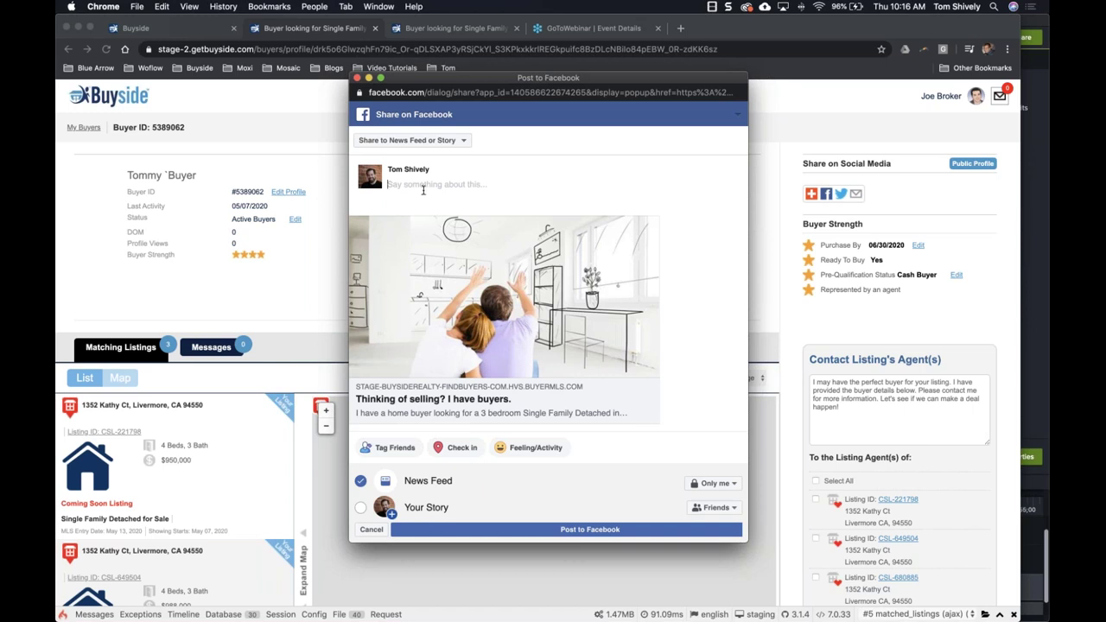
pyautogui.write('See the buyers!')
# Set the Facebook post to share on a managed page, switch from Buyside to the other managed page, and discard the post
pyautogui.click(463, 141)
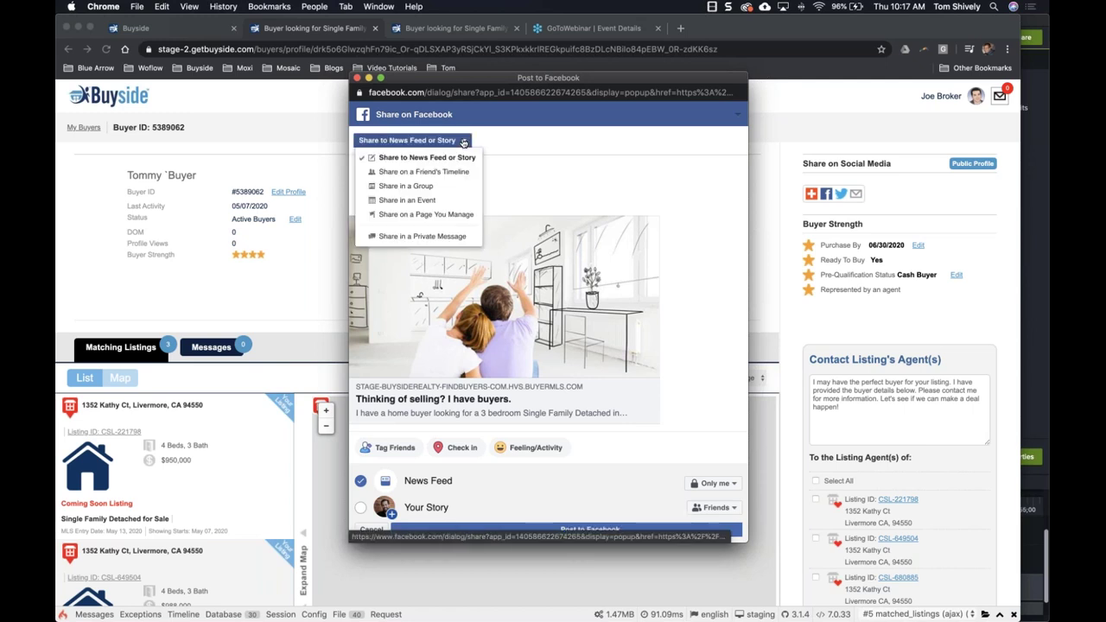
pyautogui.press('Down')
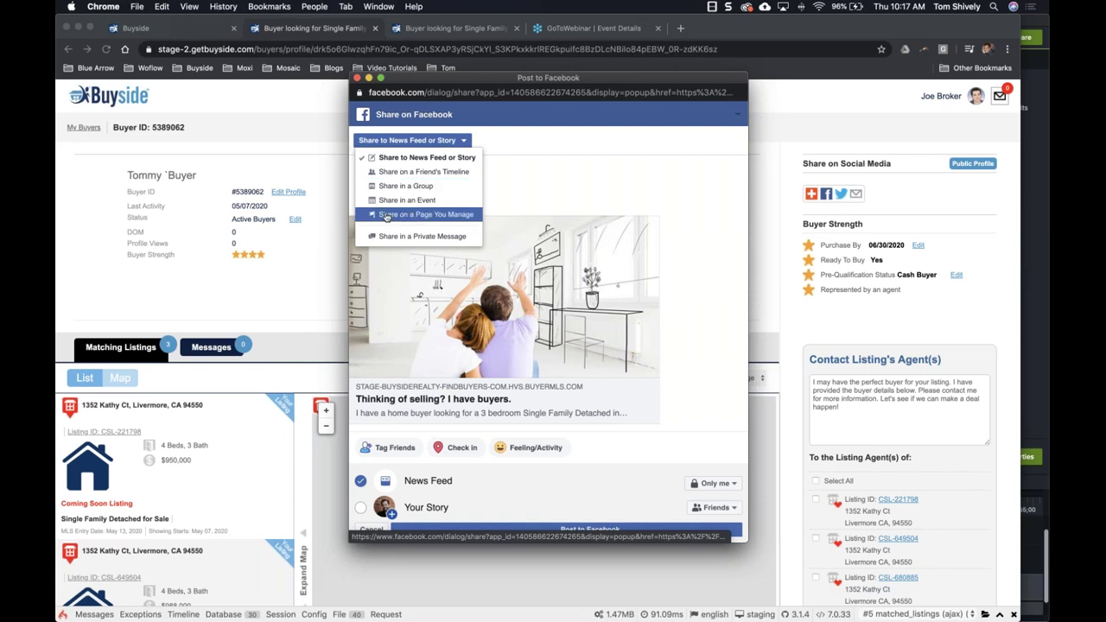
pyautogui.click(413, 215)
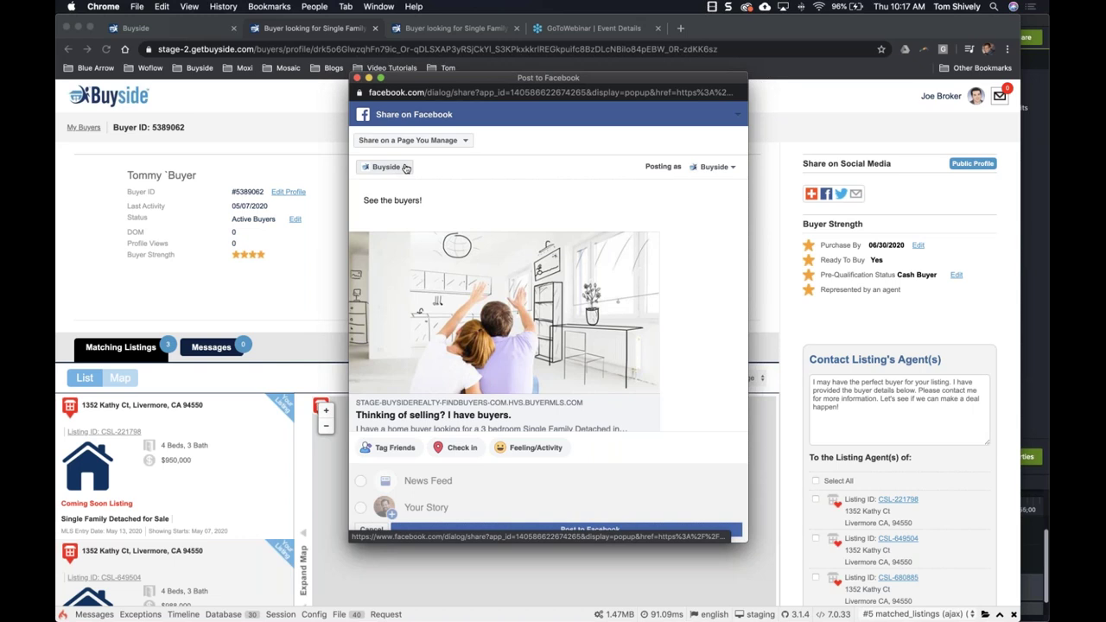
pyautogui.click(405, 168)
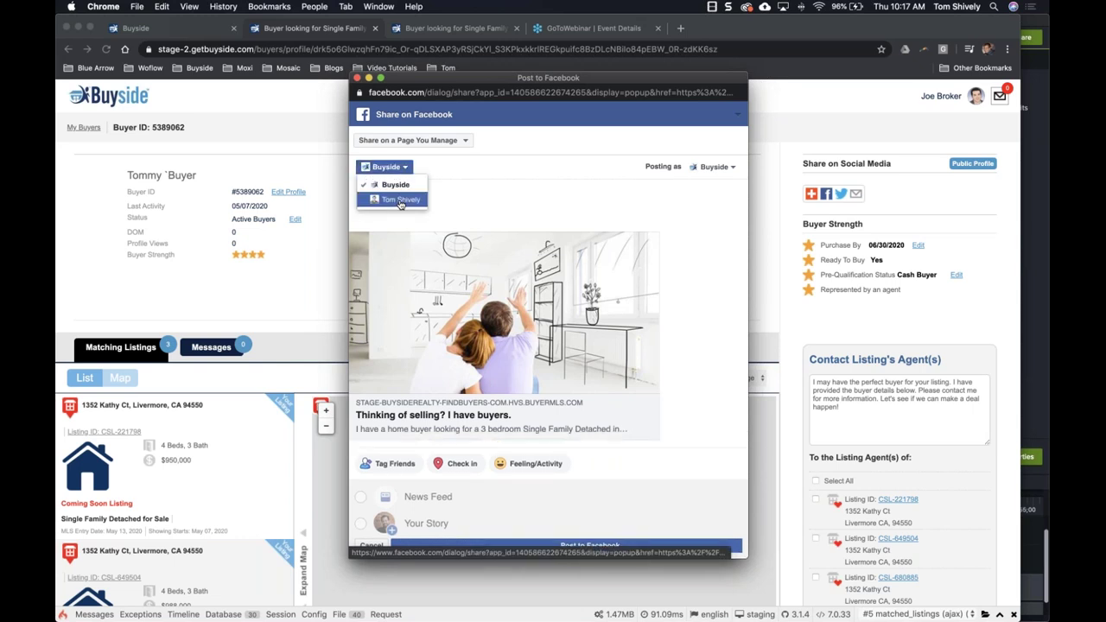
pyautogui.click(394, 200)
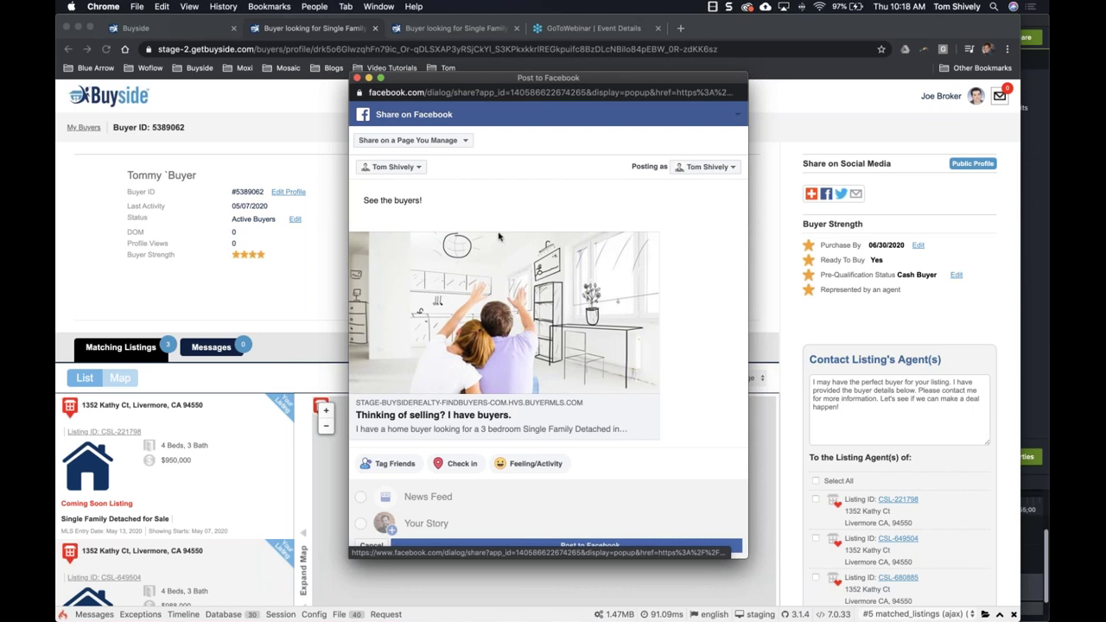
pyautogui.click(356, 78)
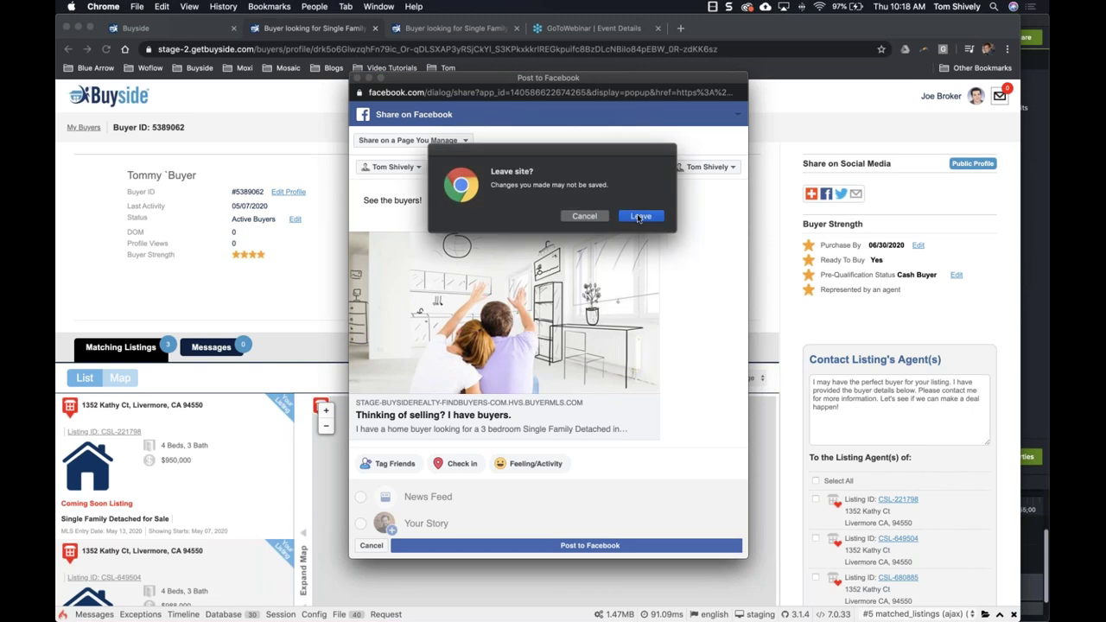
pyautogui.click(640, 216)
# Open the Agent View dashboard
pyautogui.moveTo(826, 197)
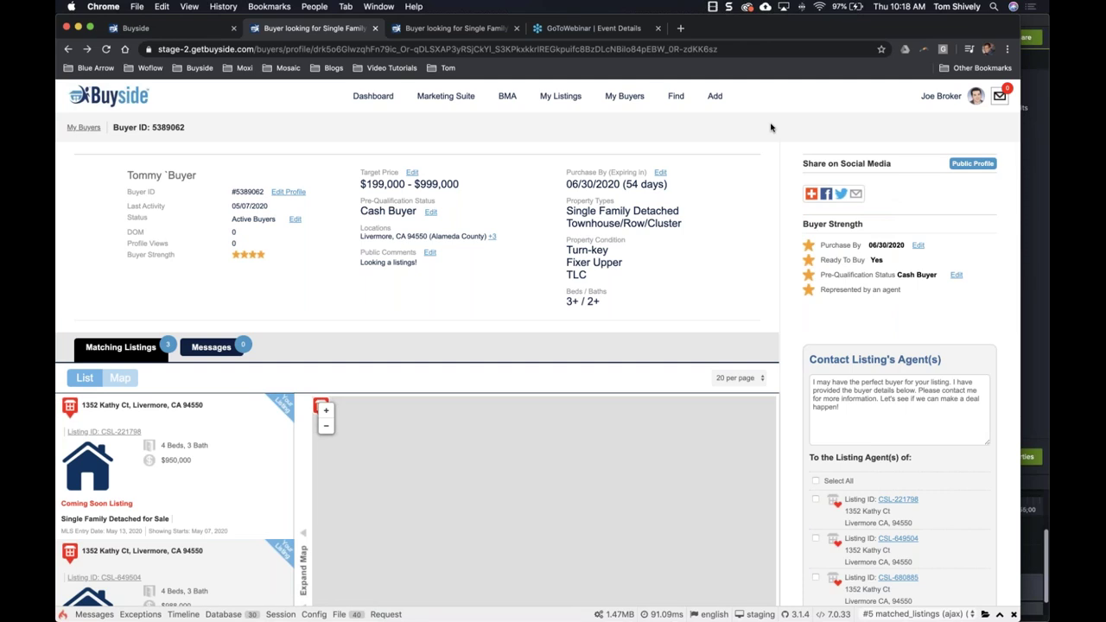
pyautogui.moveTo(369, 106)
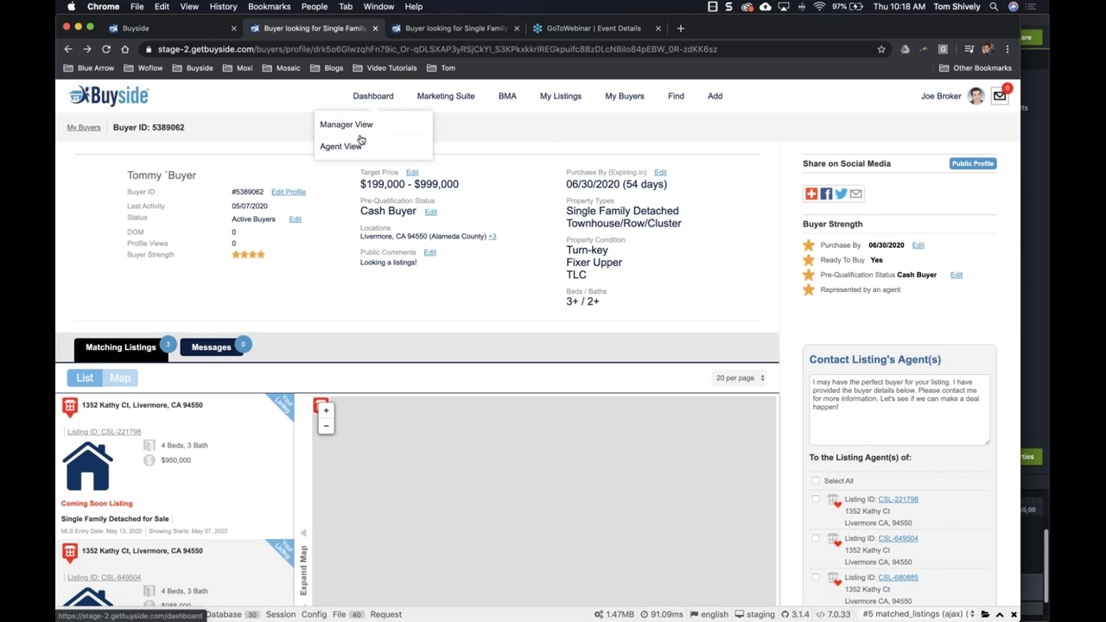
pyautogui.click(358, 147)
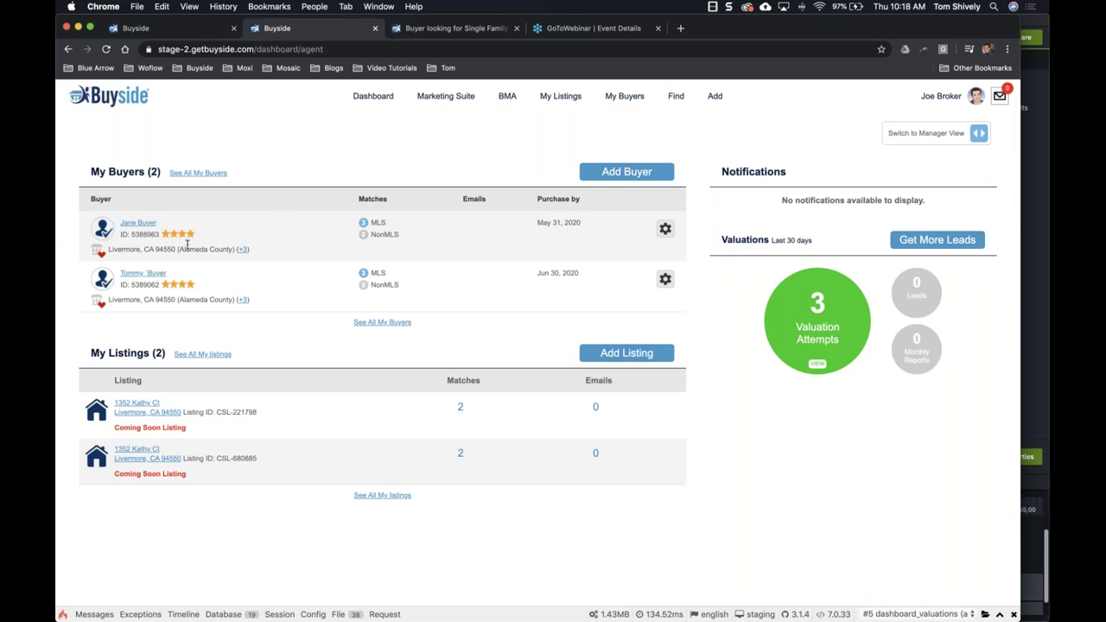
# Open the profile of the buyer with the May 31, 2020 purchase date from My Buyers, and open it for editing
pyautogui.moveTo(179, 239)
pyautogui.click(147, 225)
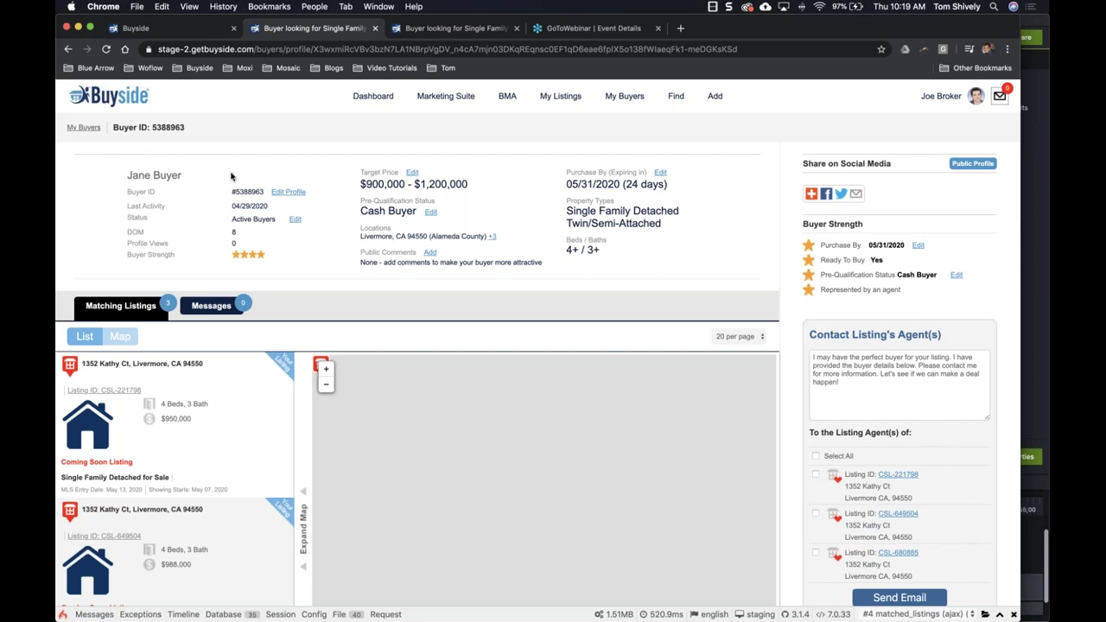
pyautogui.click(277, 195)
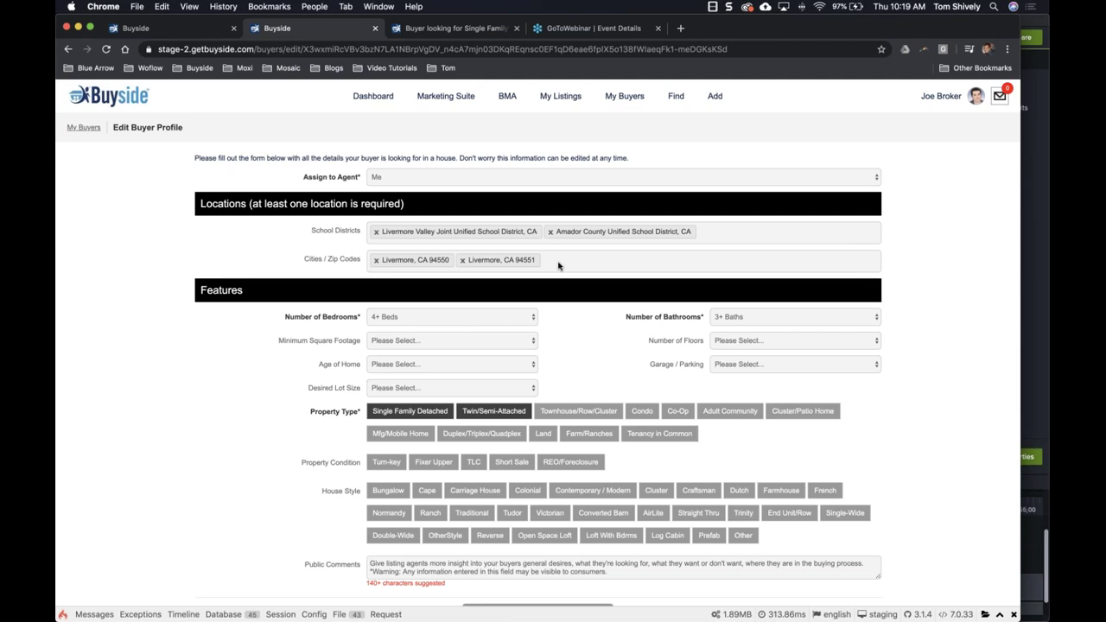
# Review the buyer's edit form, including the bedroom choices, the musts, likes and dislikes, the financials and the buyer details
pyautogui.scroll(-3, 558, 266)
pyautogui.click(516, 229)
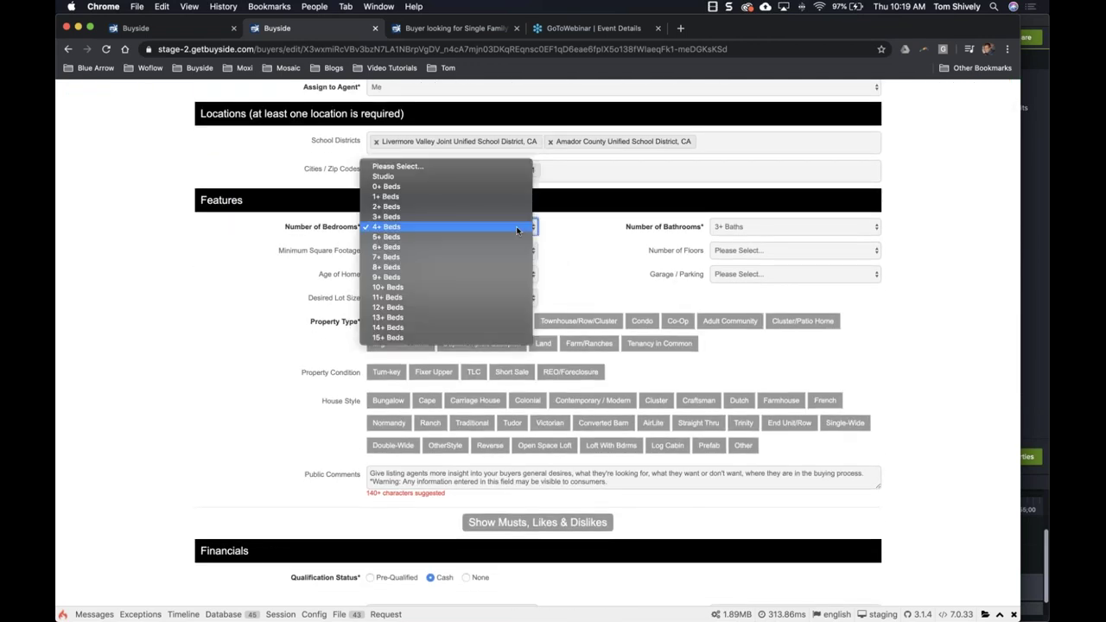
pyautogui.click(566, 236)
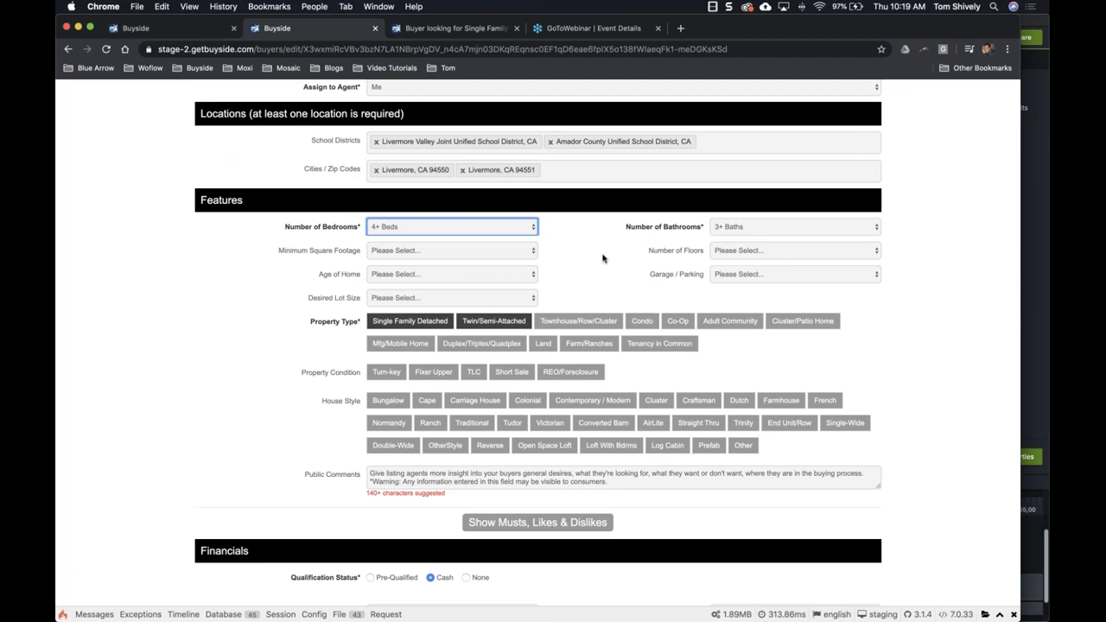
pyautogui.scroll(-2, 603, 258)
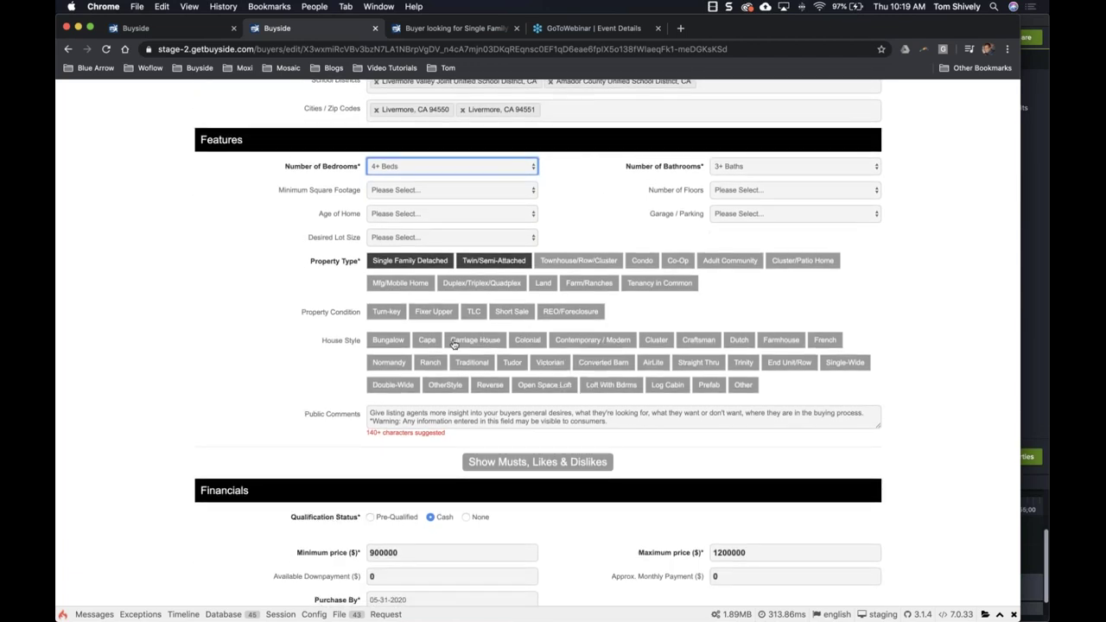
pyautogui.scroll(-3, 454, 344)
pyautogui.click(533, 347)
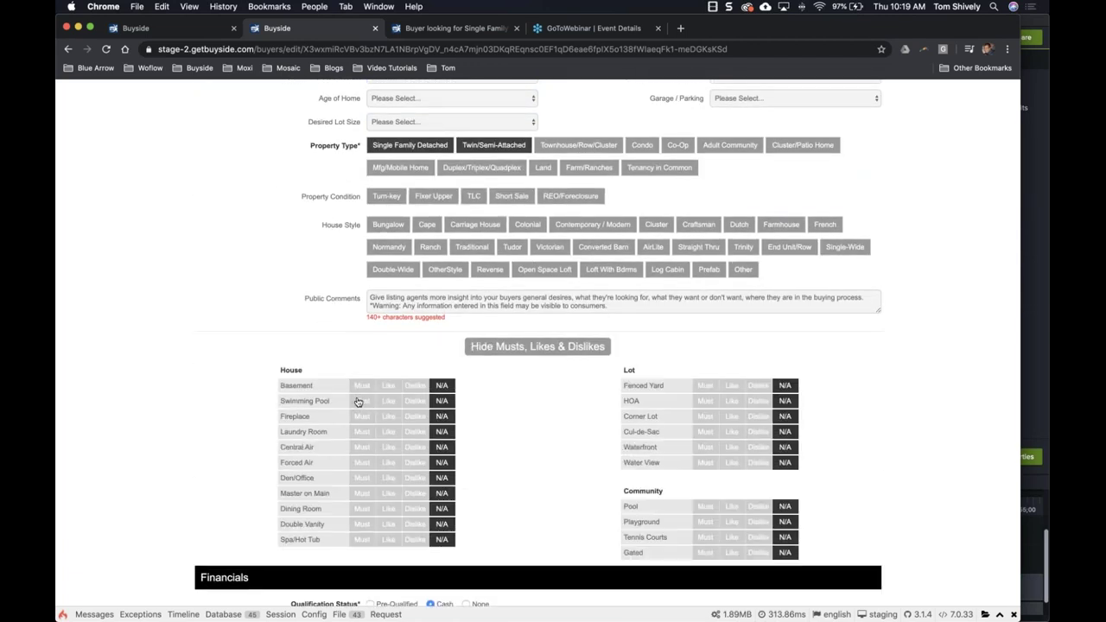
pyautogui.scroll(-7, 304, 386)
pyautogui.scroll(-2, 538, 343)
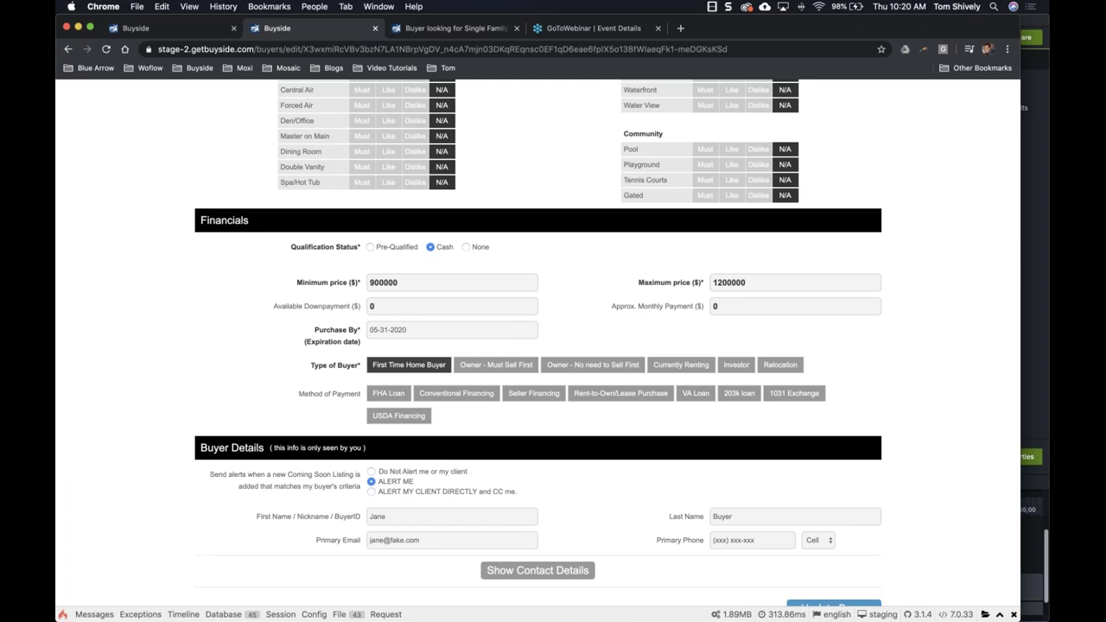
pyautogui.scroll(15, 538, 350)
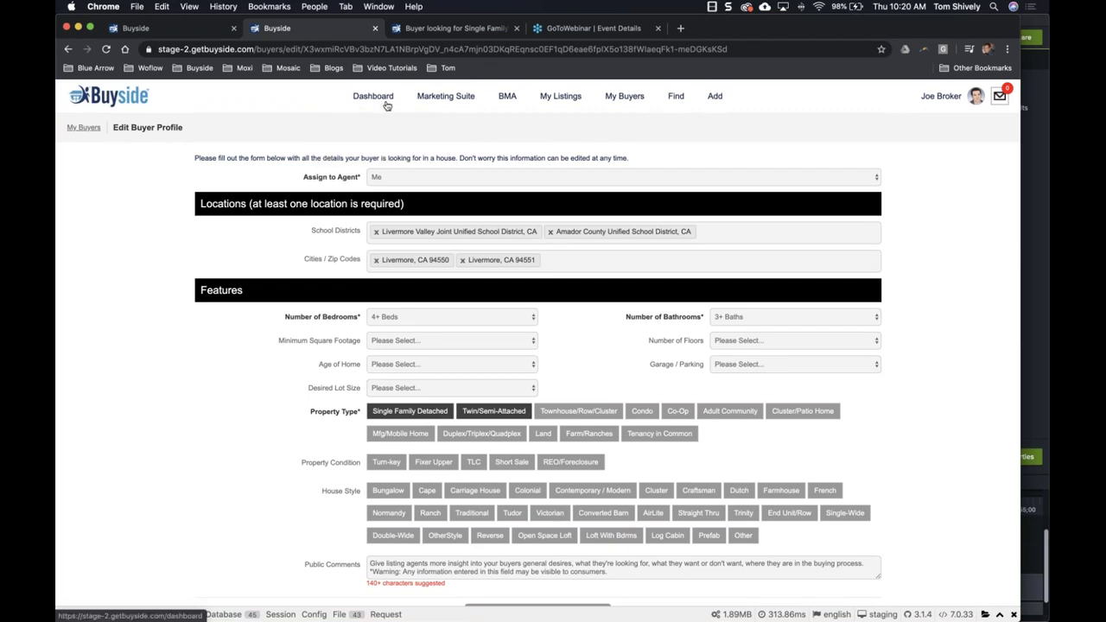
# Return to the Agent View dashboard and open the first coming soon listing to examine its matching buyers
pyautogui.moveTo(364, 100)
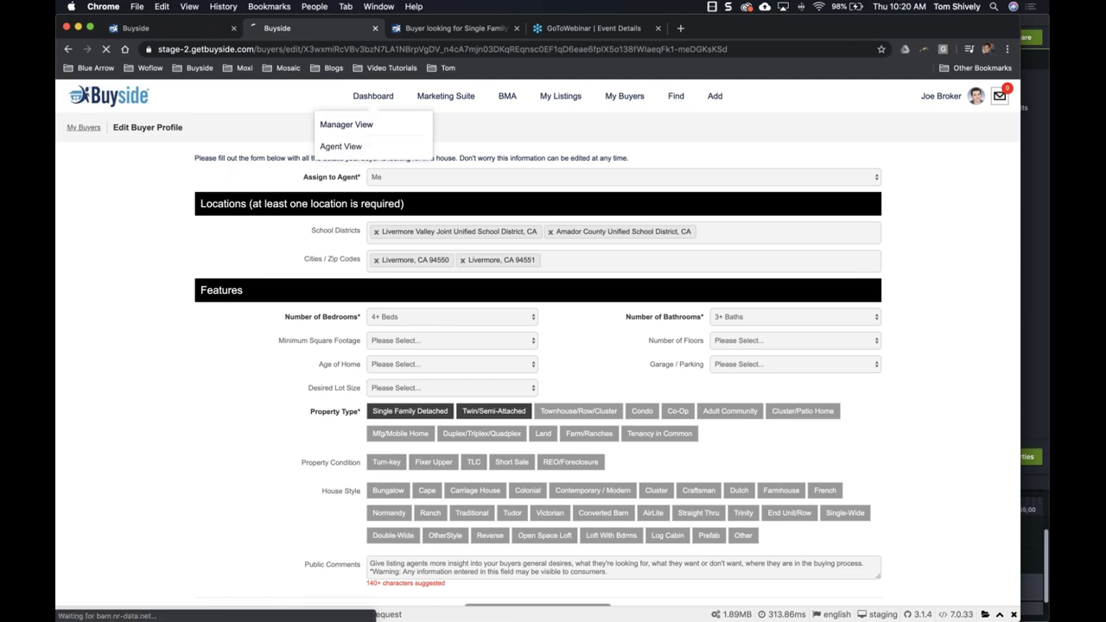
pyautogui.click(357, 146)
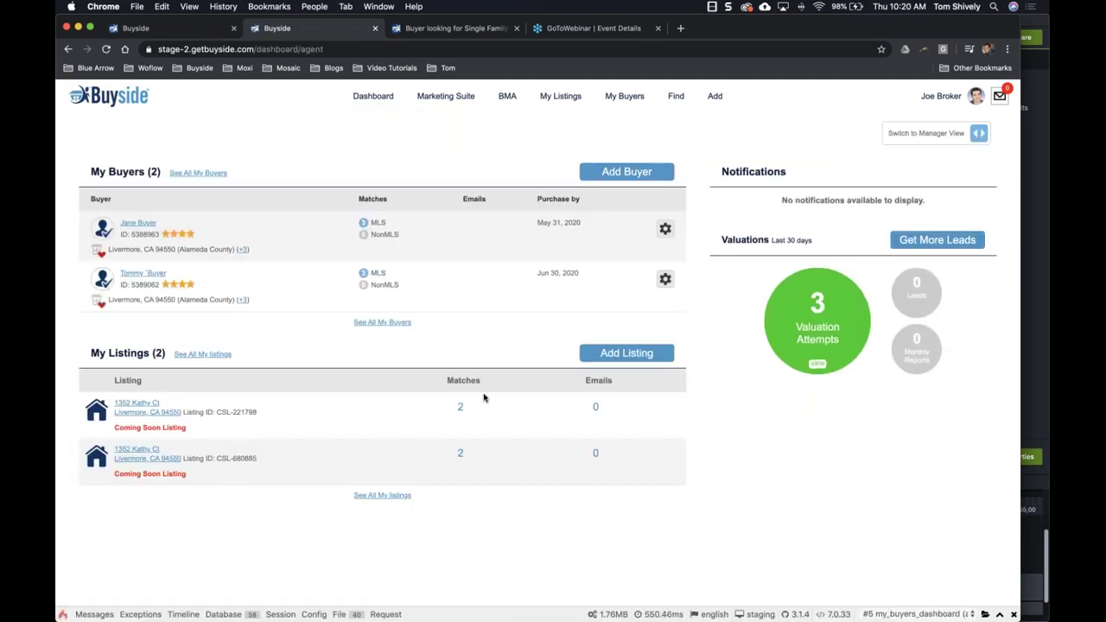
pyautogui.click(137, 406)
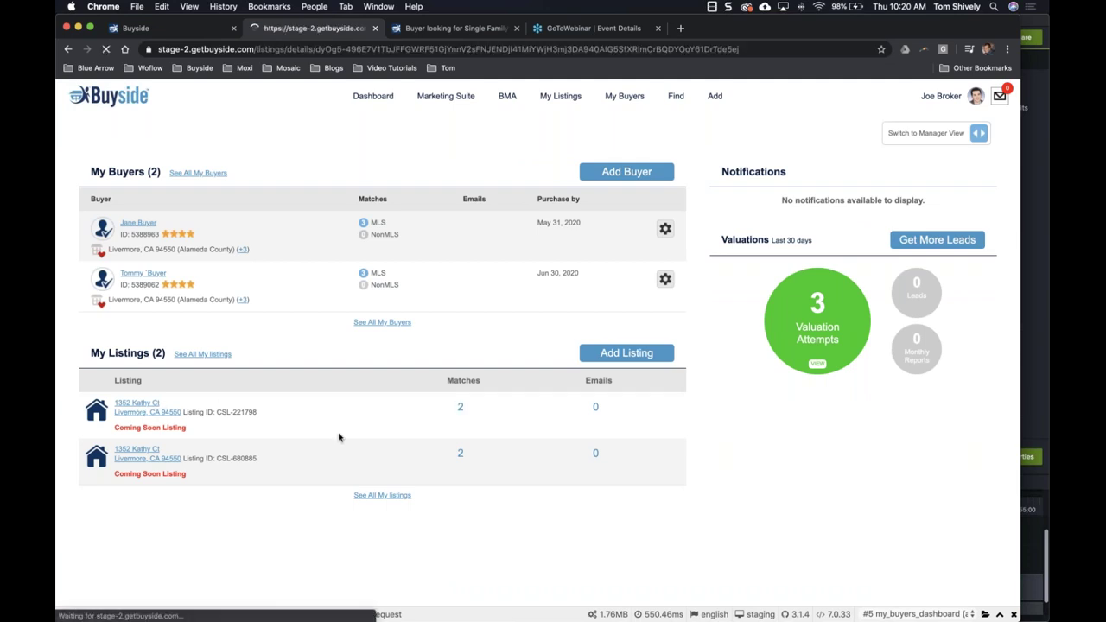
pyautogui.scroll(-1, 160, 471)
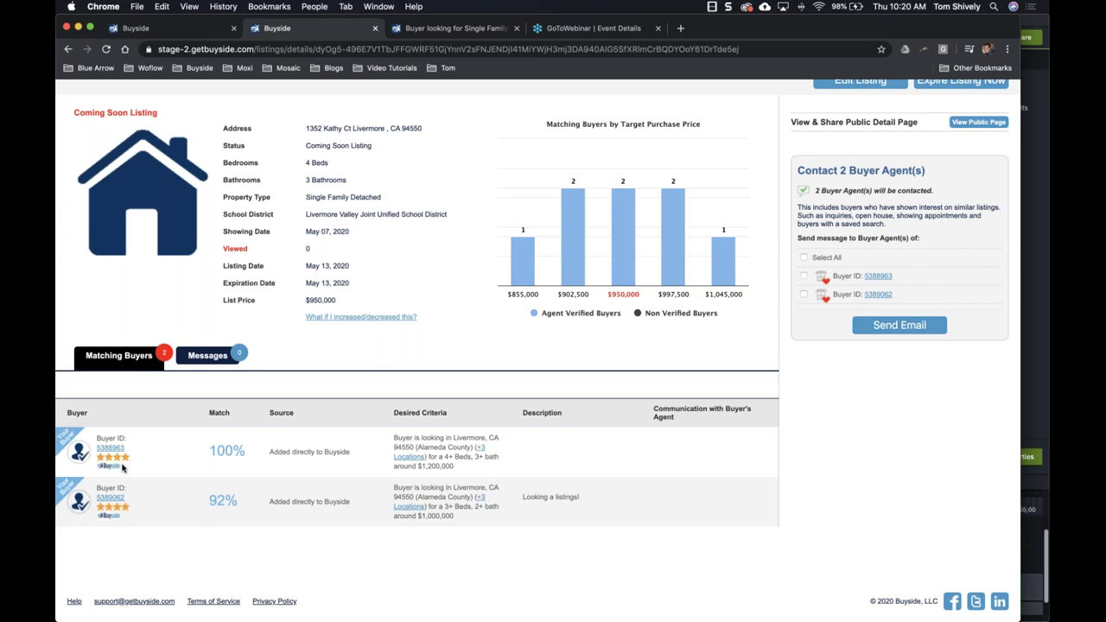
pyautogui.scroll(2, 122, 467)
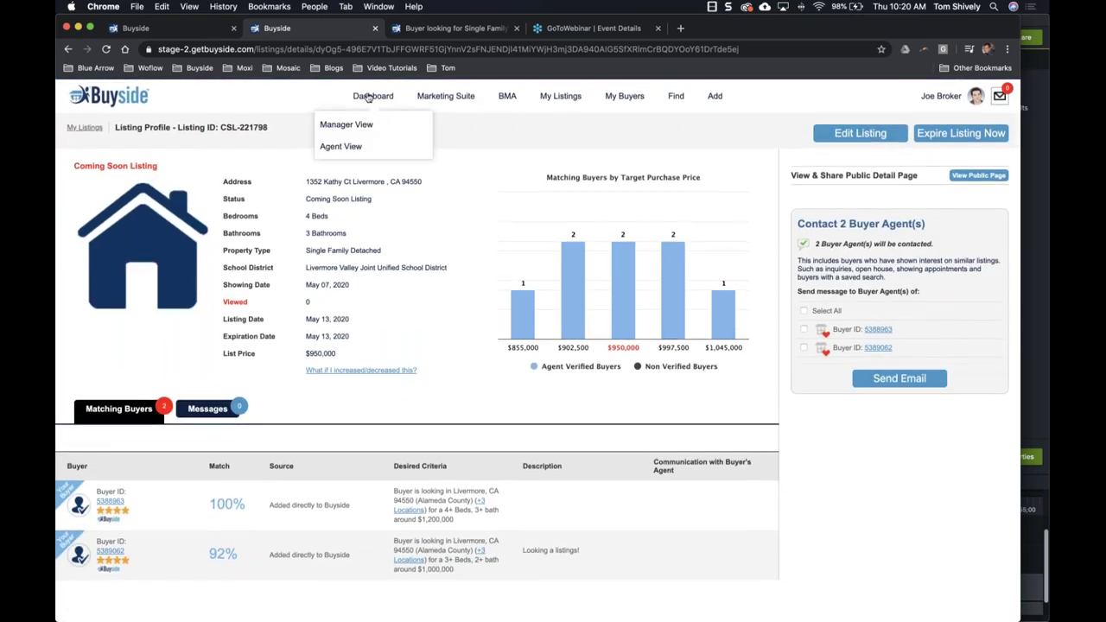
# Go back to the Agent View dashboard and open the Home Valuation Site page of the Marketing Suite
pyautogui.moveTo(370, 101)
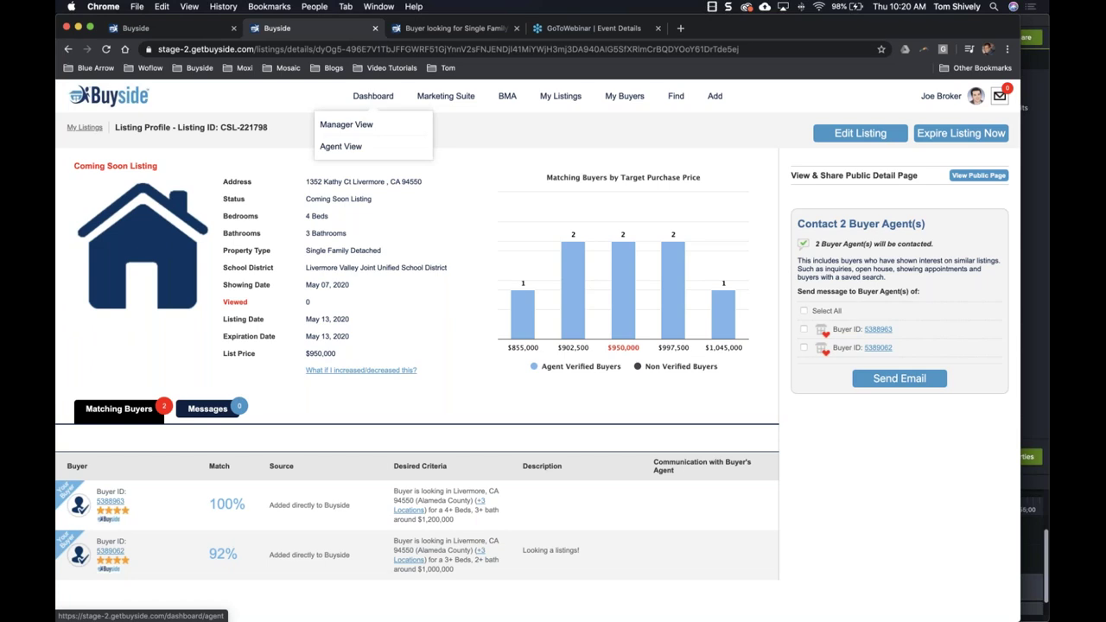
pyautogui.click(338, 147)
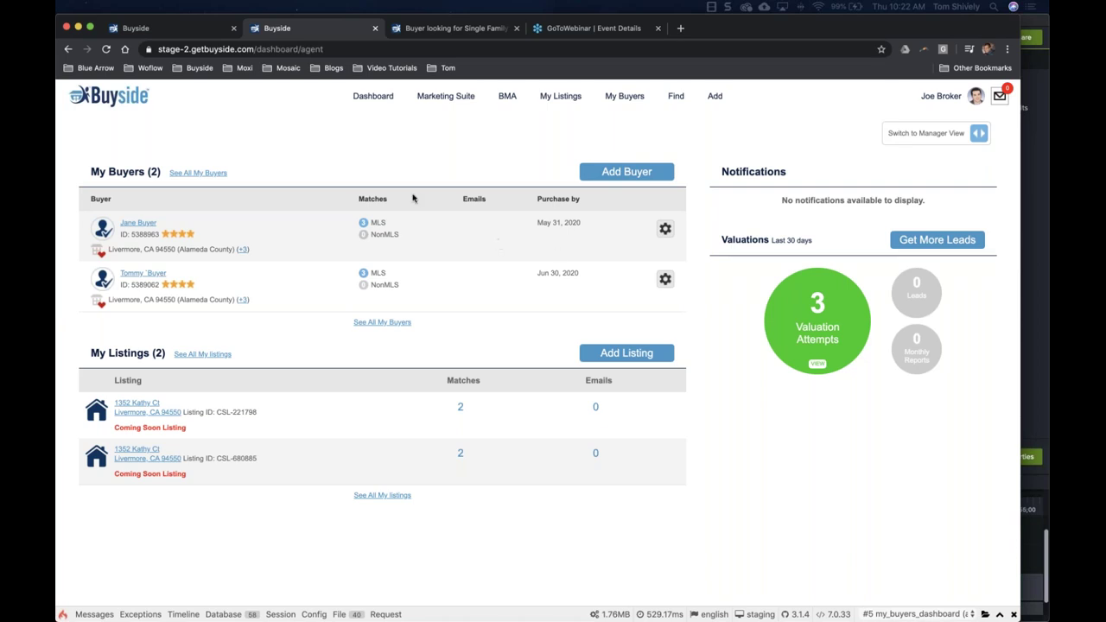
pyautogui.click(434, 102)
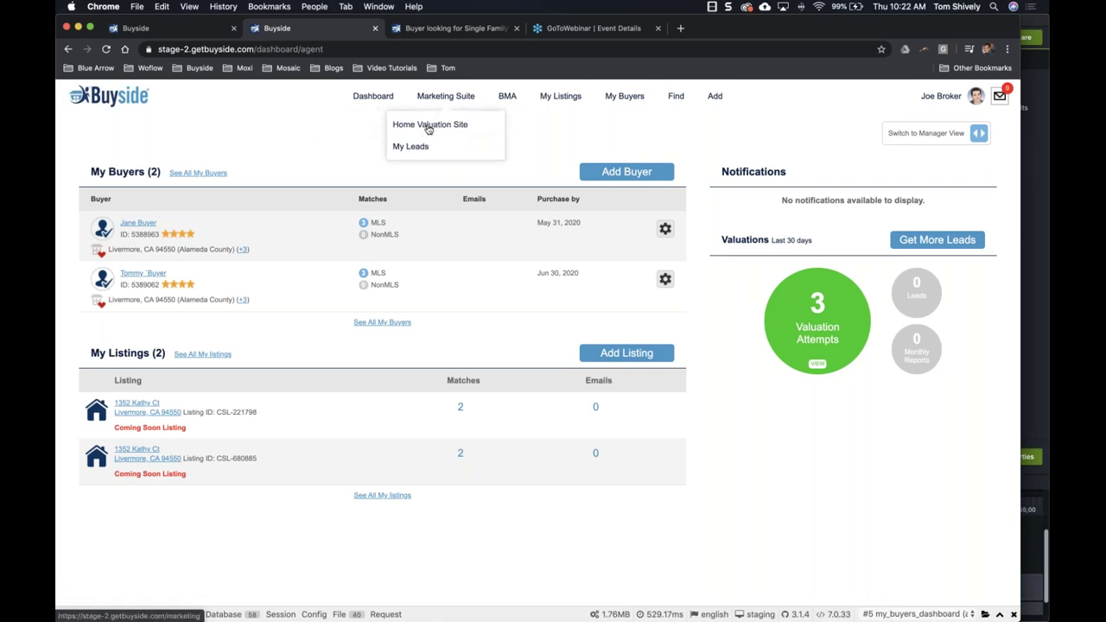
pyautogui.click(428, 127)
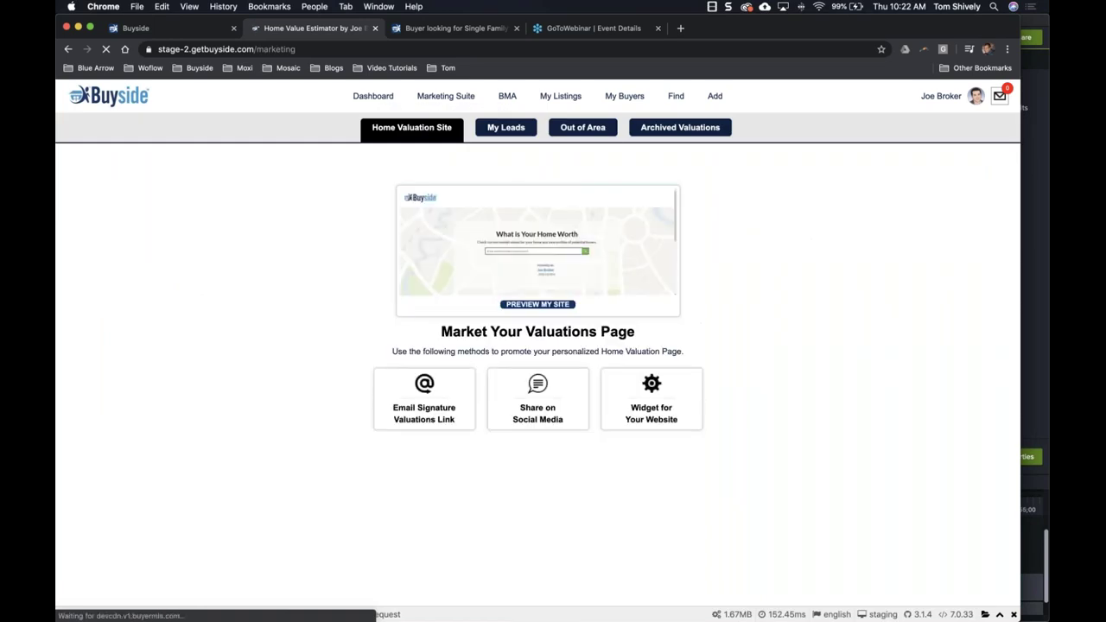
# Open the agent's home valuation site in a separate browser tab to preview it
pyautogui.rightClick(457, 246)
pyautogui.click(418, 253)
pyautogui.click(419, 253)
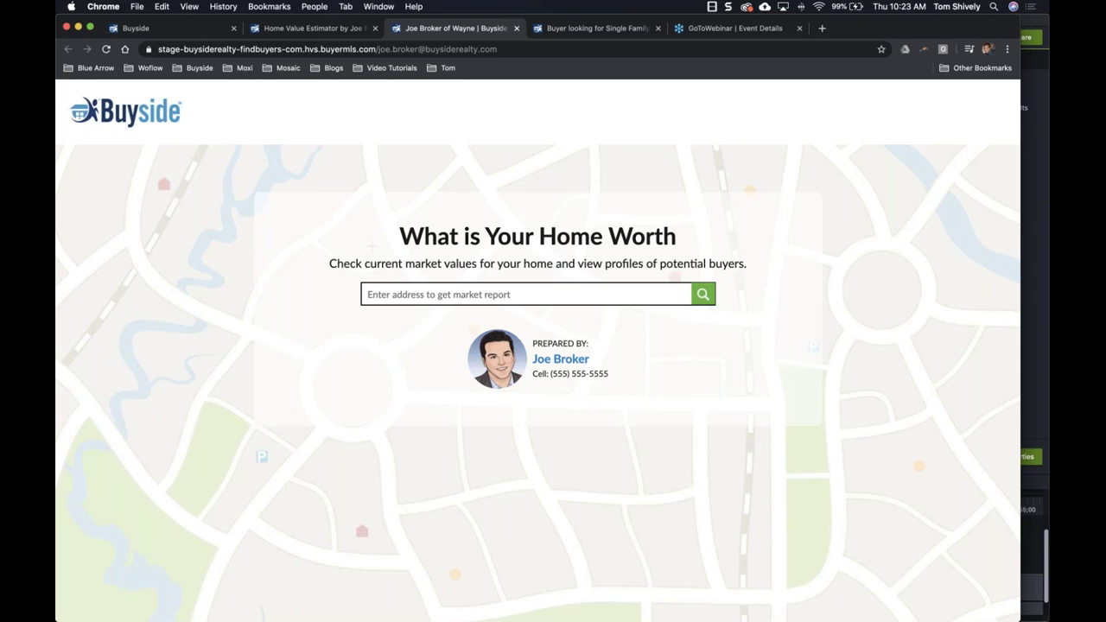
# Return to the Home Valuation Site marketing page and expand its Share on Social Media options
pyautogui.click(291, 31)
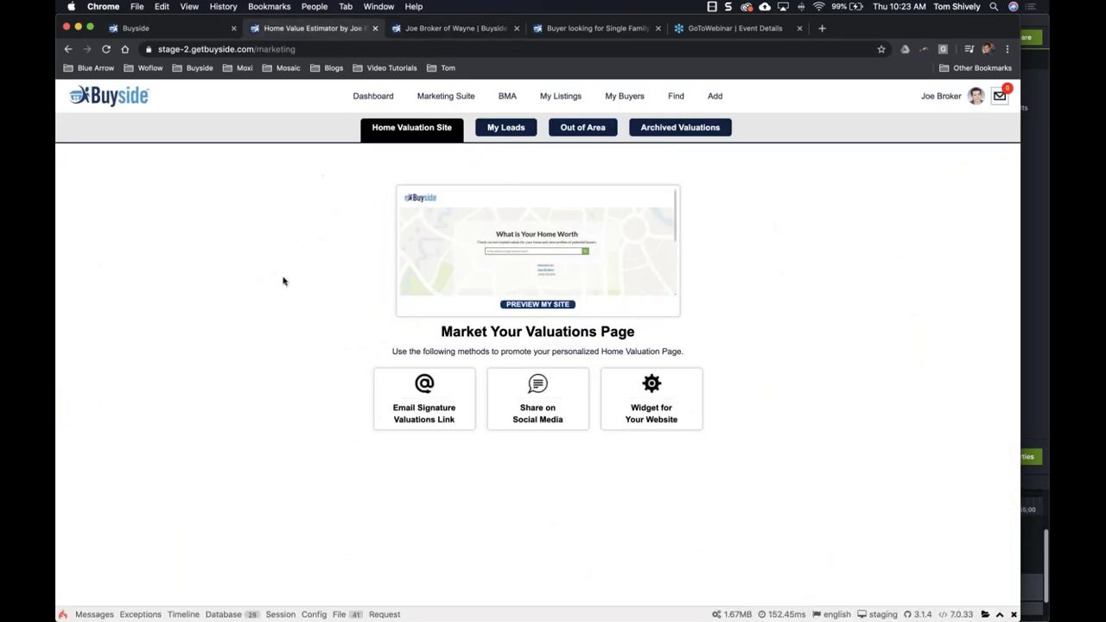
pyautogui.click(533, 394)
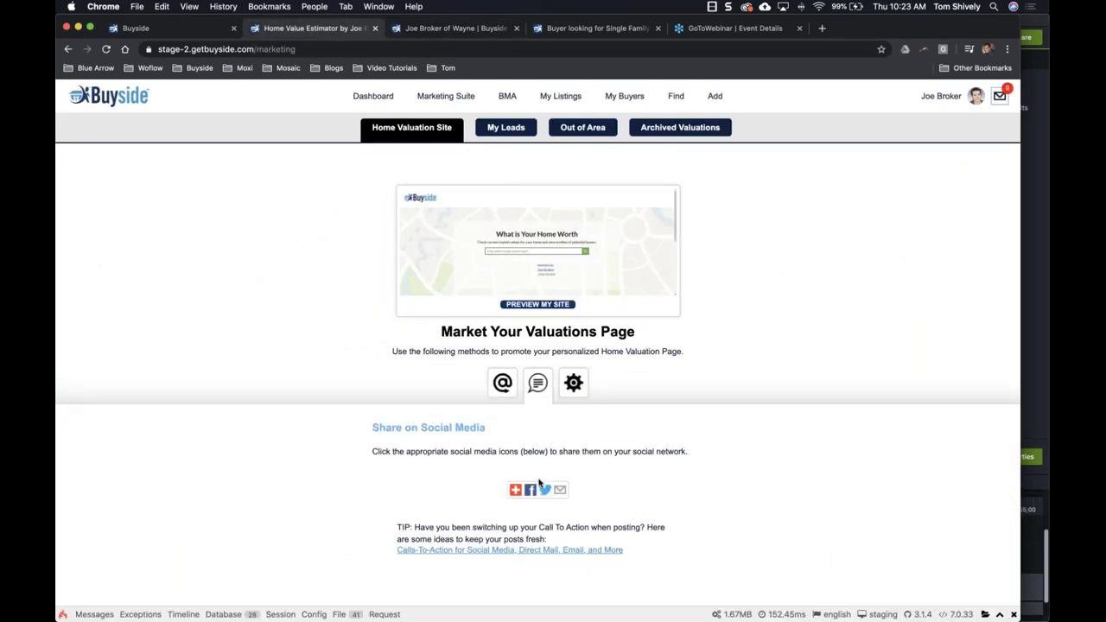
pyautogui.moveTo(516, 489)
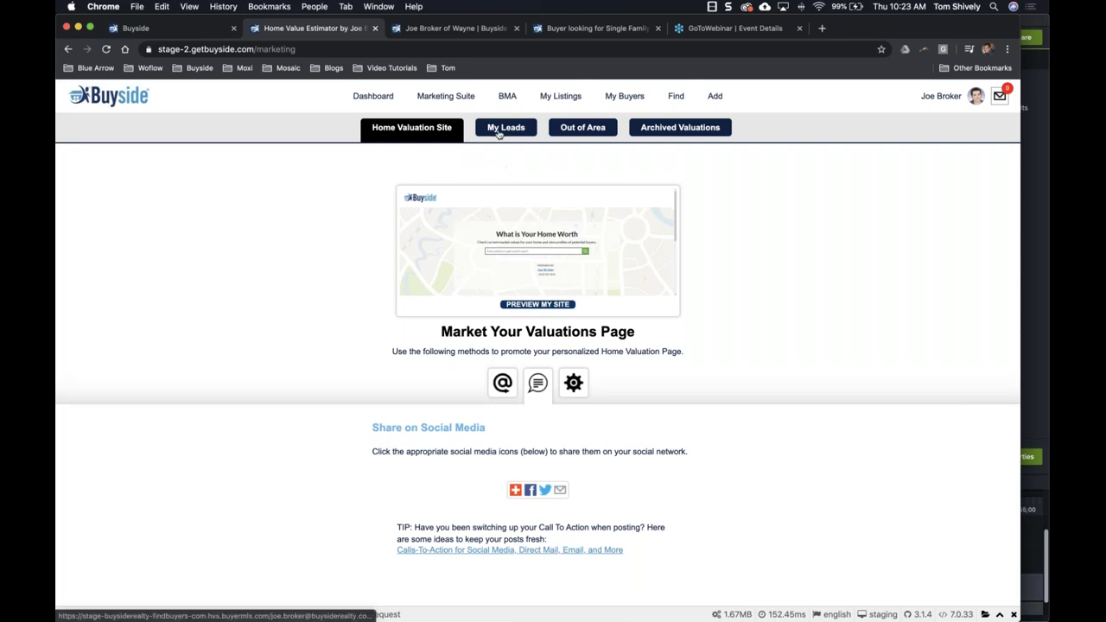
# Open My Leads and examine the leads in the Home Valuation Dashboard, including owner names and the entry without a provided name
pyautogui.click(499, 128)
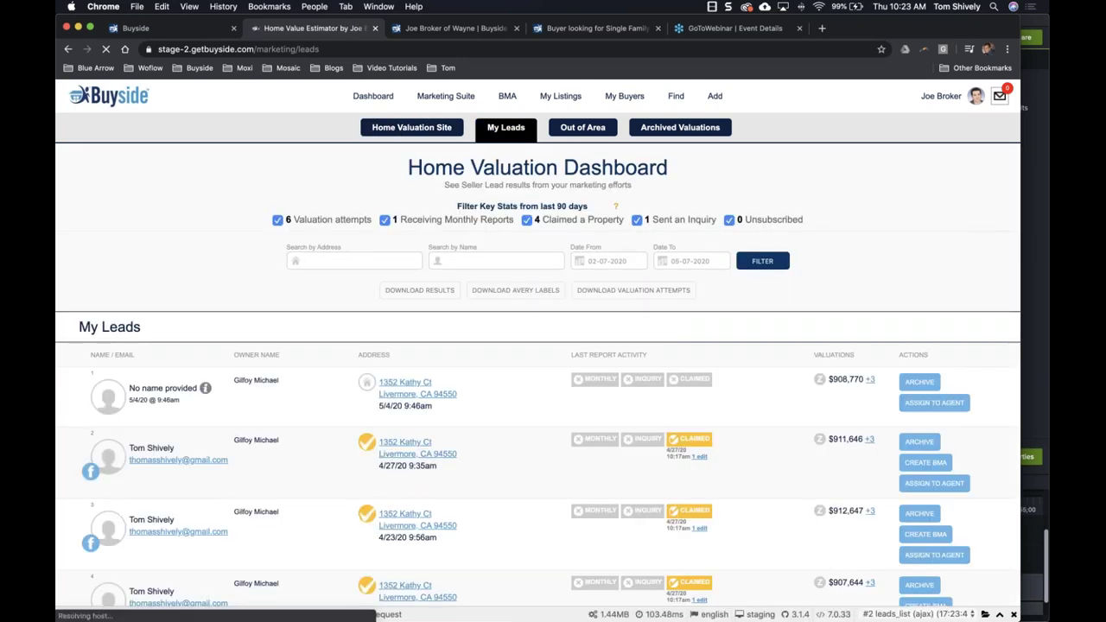
pyautogui.scroll(-1, 351, 414)
pyautogui.scroll(-2, 351, 415)
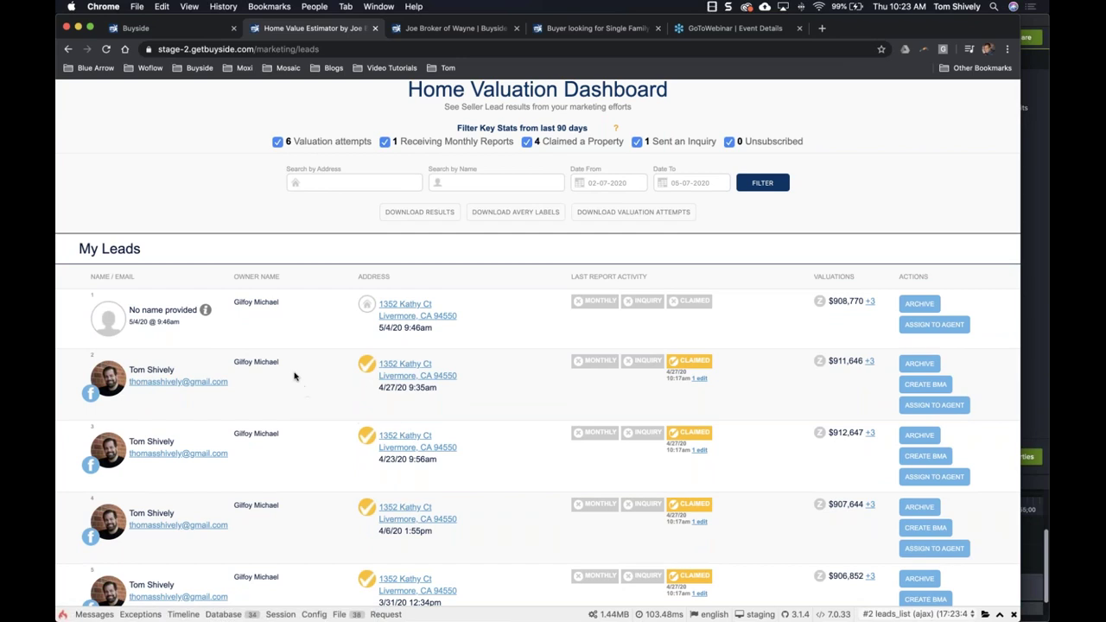
pyautogui.moveTo(285, 362); pyautogui.dragTo(222, 363)
pyautogui.click(271, 393)
pyautogui.moveTo(128, 311); pyautogui.dragTo(204, 313)
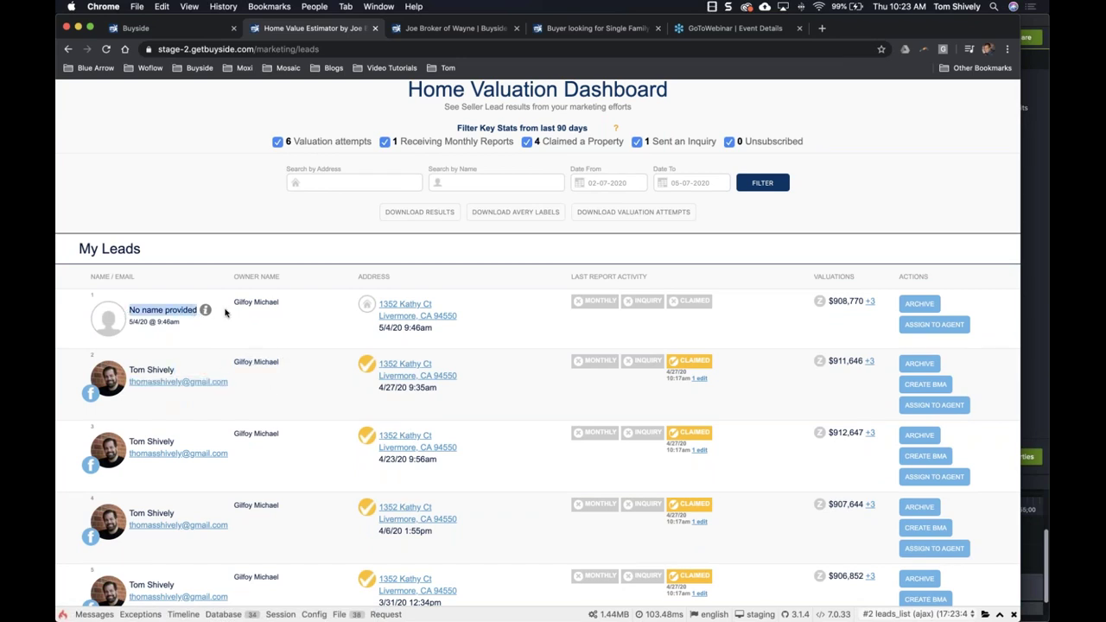
pyautogui.click(234, 309)
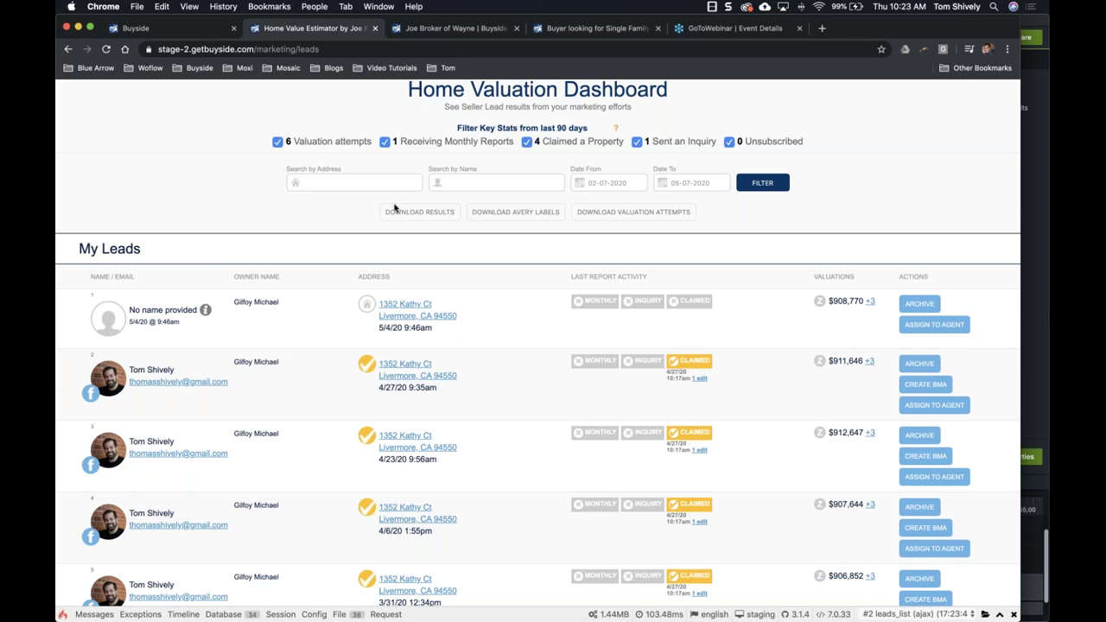
pyautogui.scroll(3, 278, 129)
pyautogui.moveTo(366, 100)
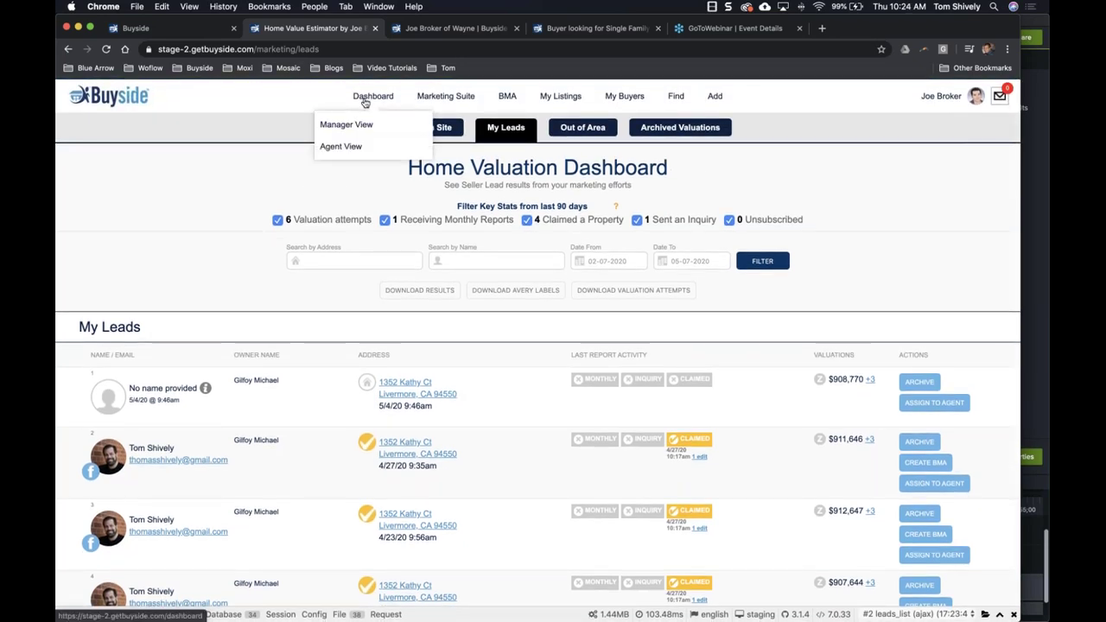
# Switch to YouTube in a new browser tab and open the signed-in account's Buyside Training channel
pyautogui.click(821, 28)
pyautogui.write('yo')
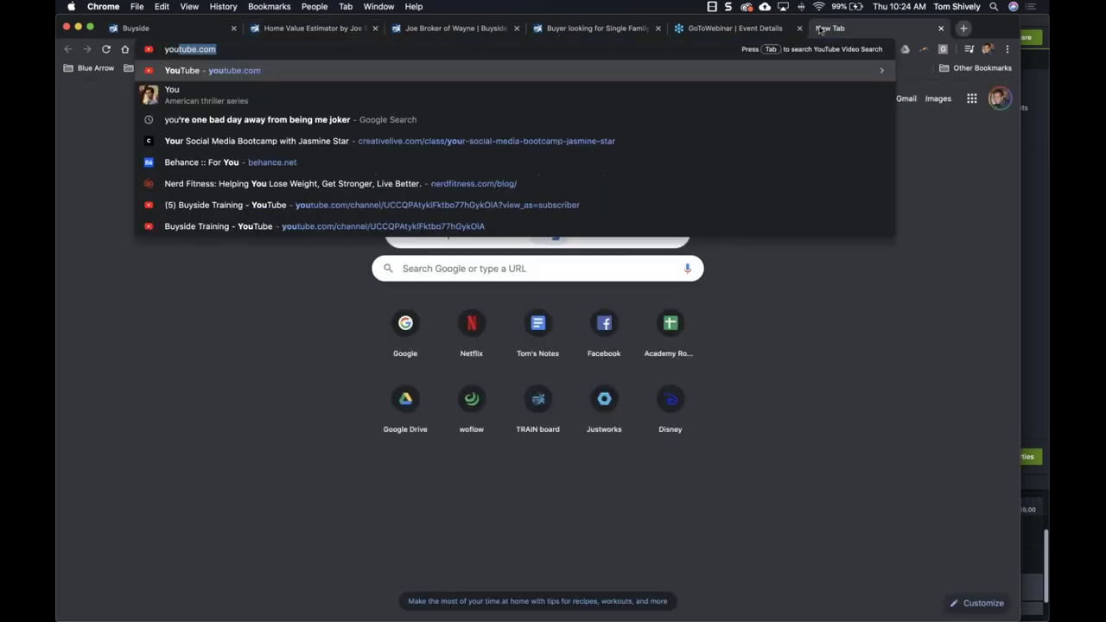
pyautogui.press('Return')
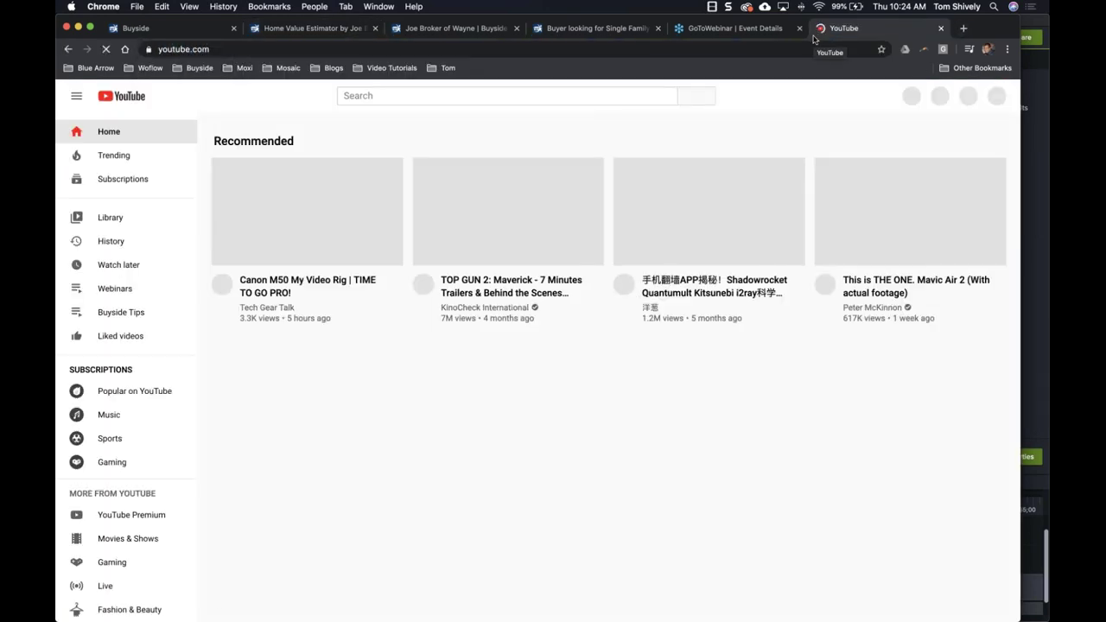
pyautogui.click(994, 96)
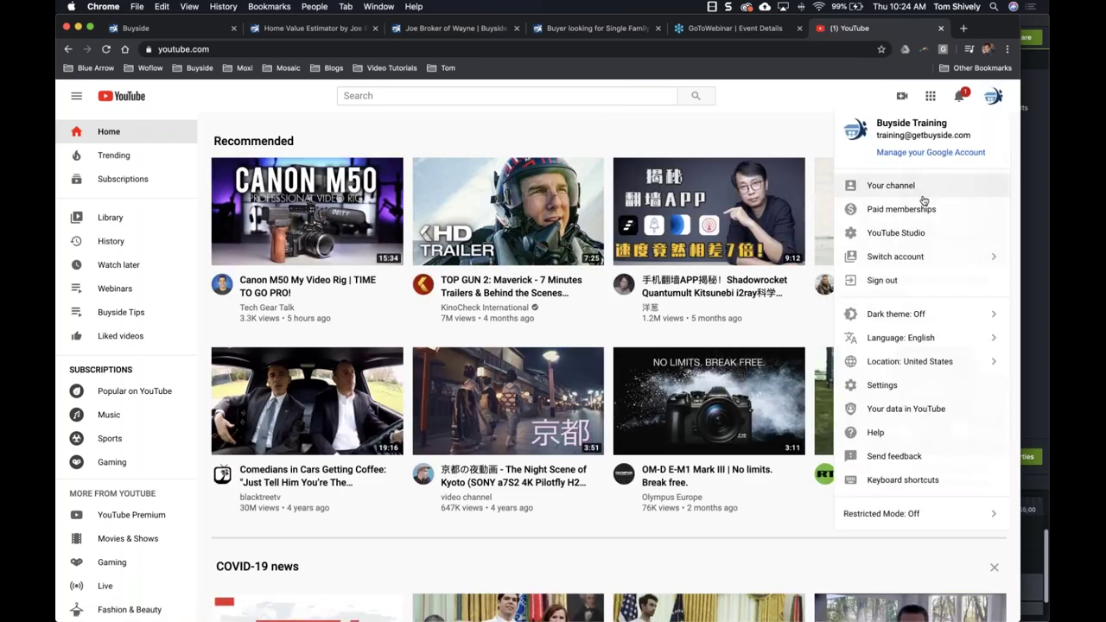
pyautogui.click(921, 188)
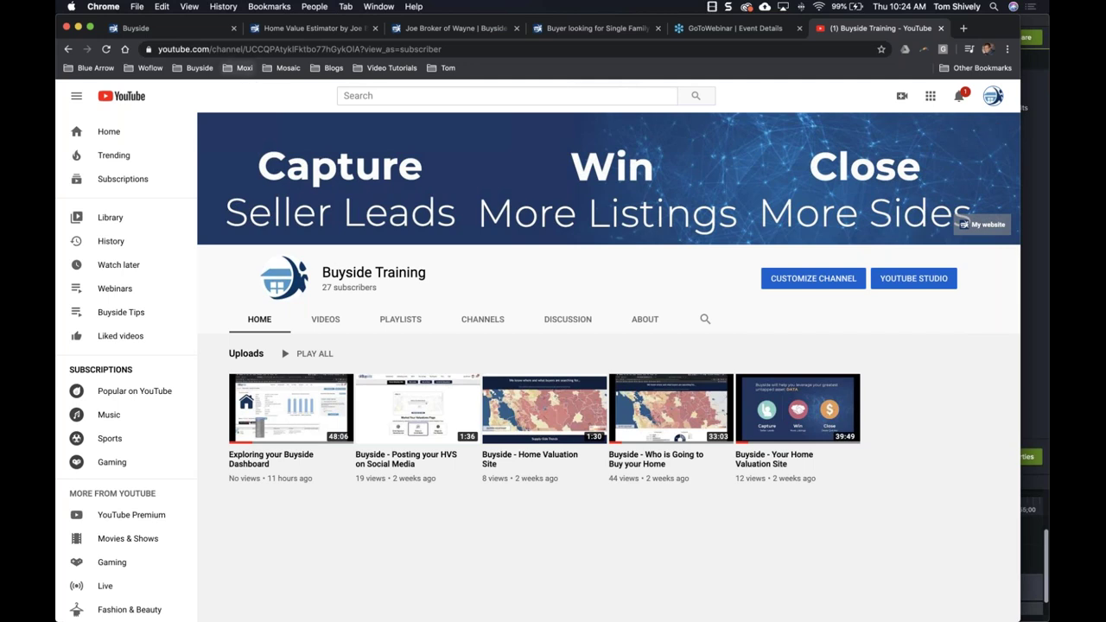
# Return to Buyside's Home Valuation Site page, open its Facebook share post from the social media options, and close it without posting
pyautogui.click(287, 28)
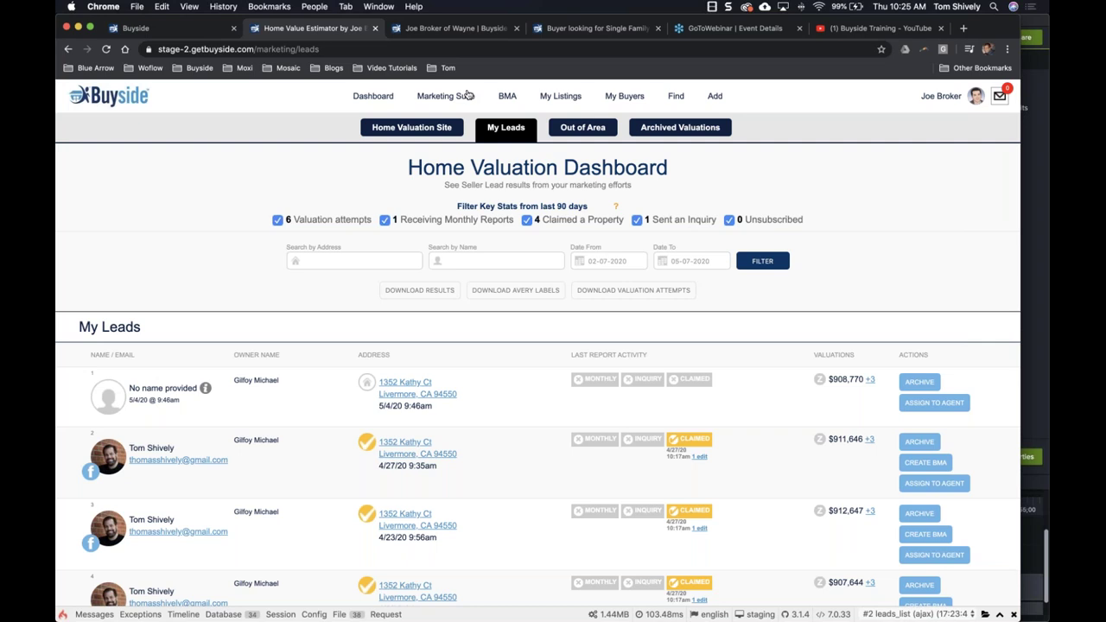
pyautogui.moveTo(463, 97)
pyautogui.click(450, 124)
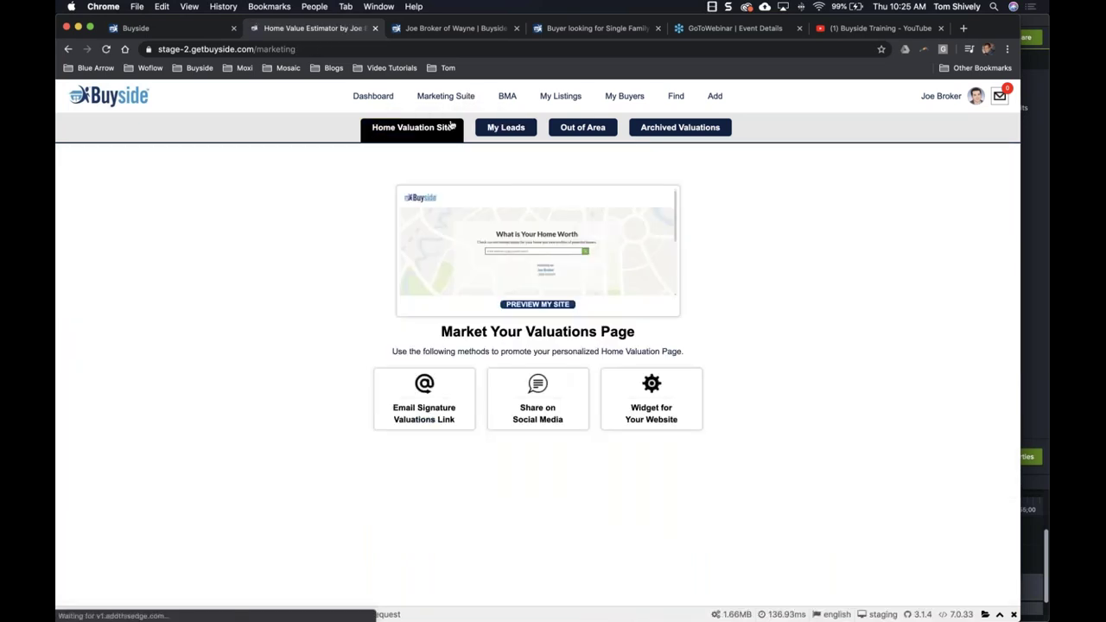
pyautogui.click(538, 407)
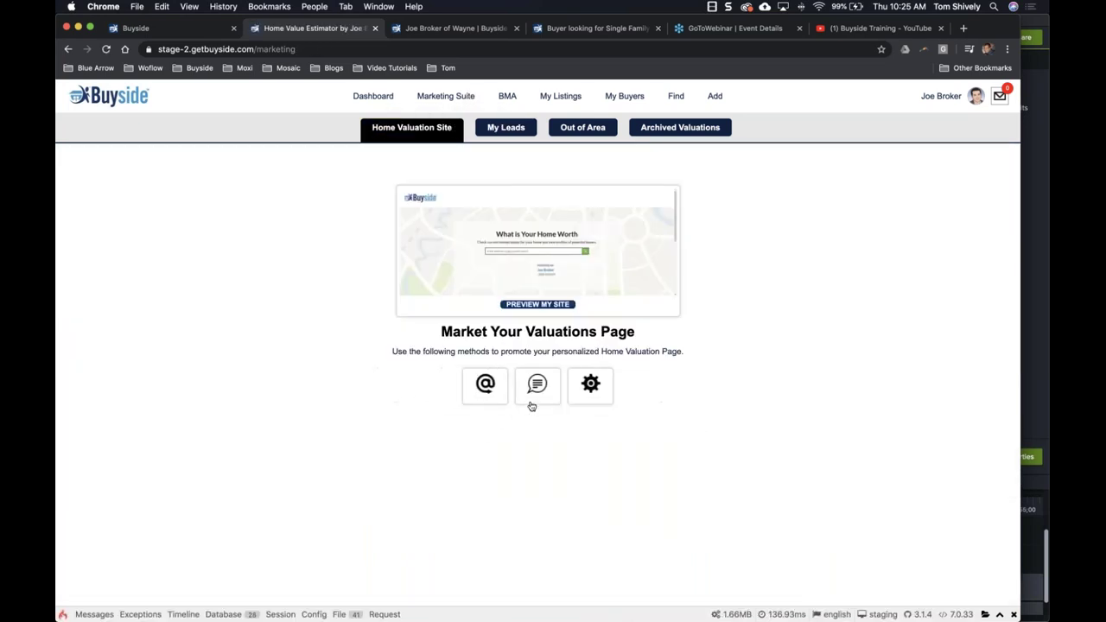
pyautogui.moveTo(515, 490)
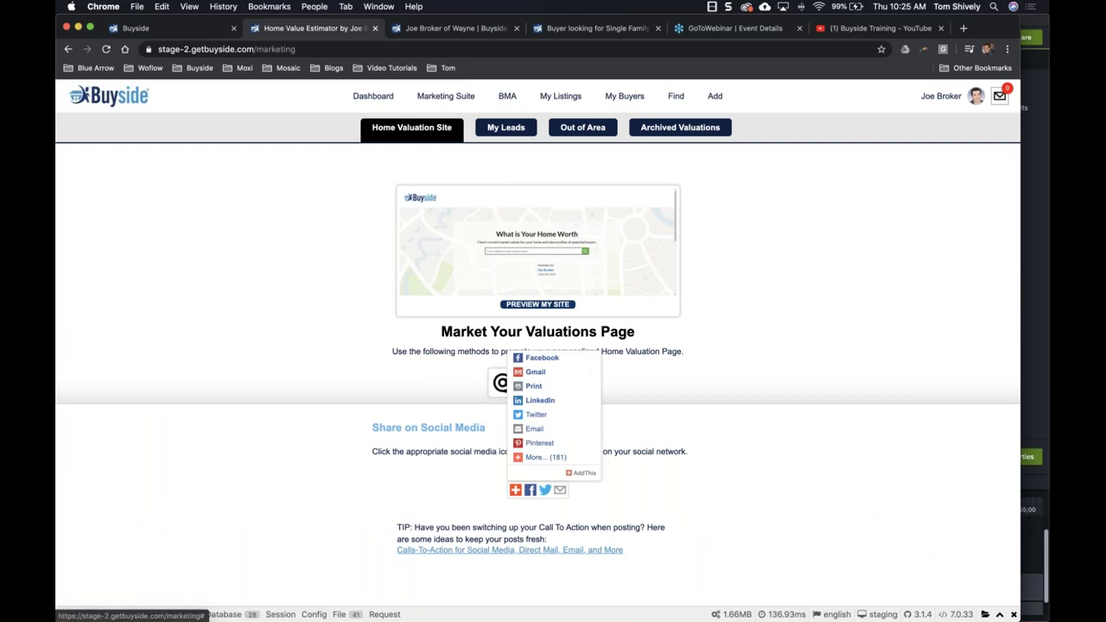
pyautogui.click(537, 363)
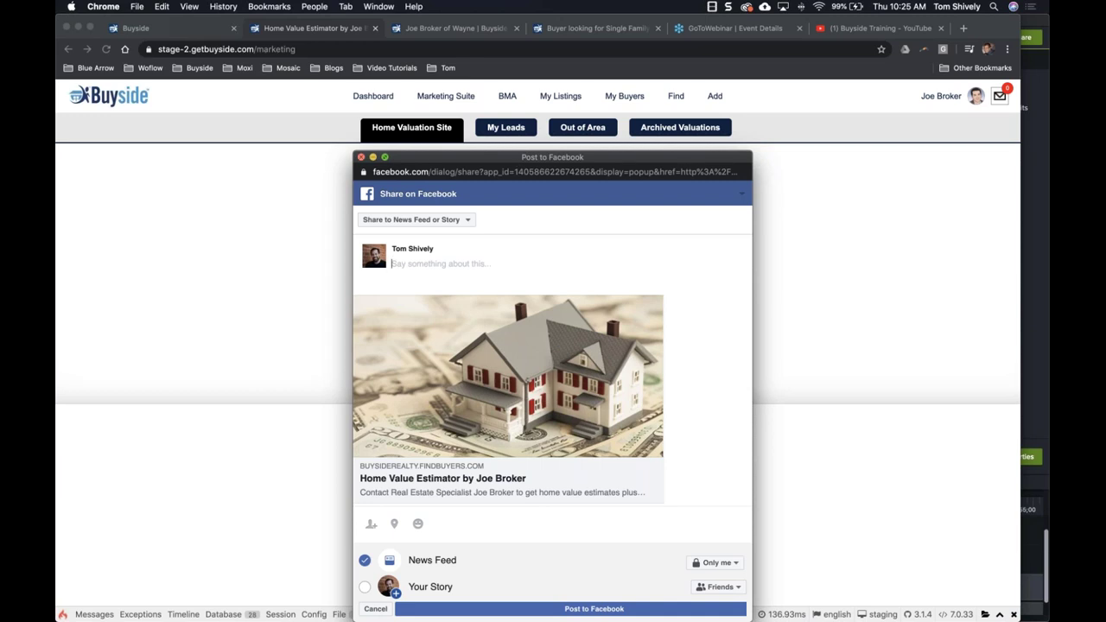
pyautogui.click(361, 158)
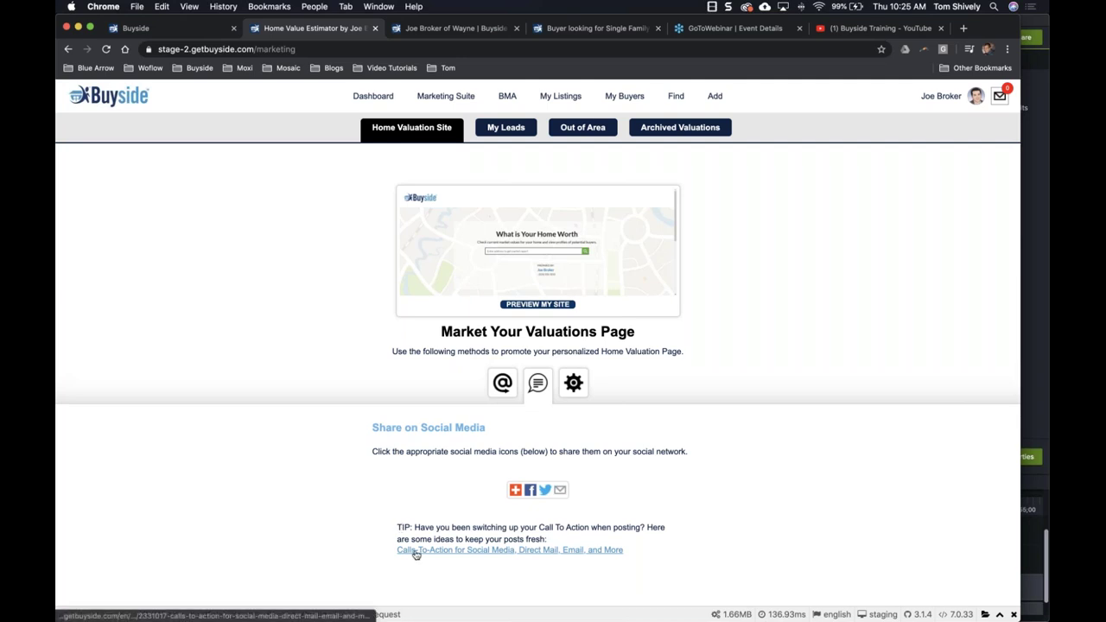
# Open the Calls-To-Action for Social Media, Direct Mail, Email, and More article in a new tab and review its Top CTAs for Buyside
pyautogui.rightClick(416, 550)
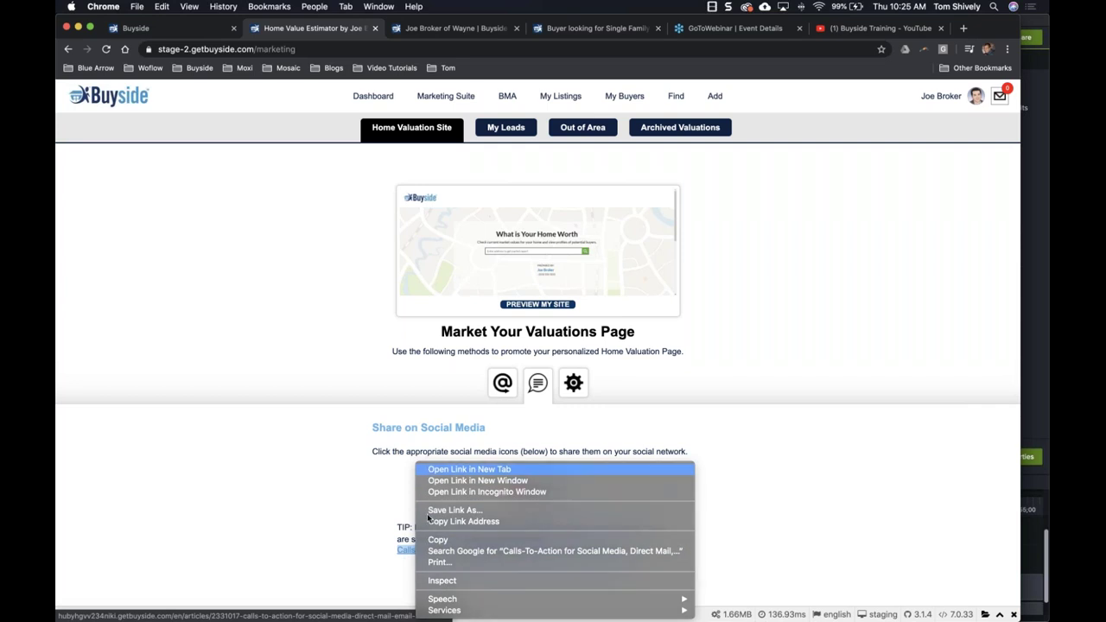
pyautogui.click(429, 470)
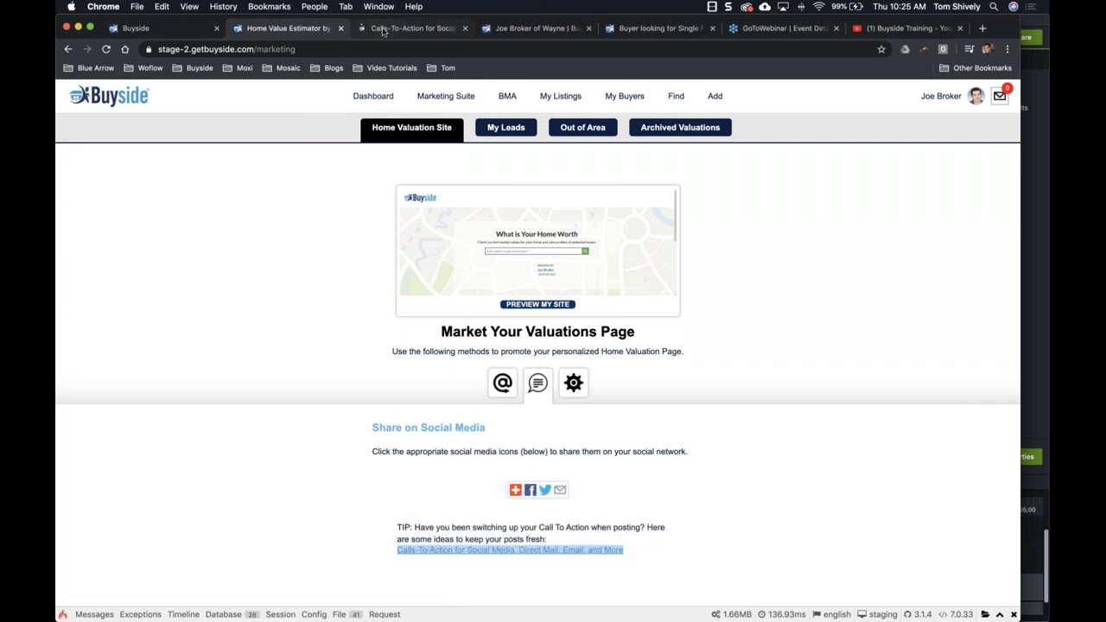
pyautogui.click(384, 28)
pyautogui.scroll(-5, 242, 310)
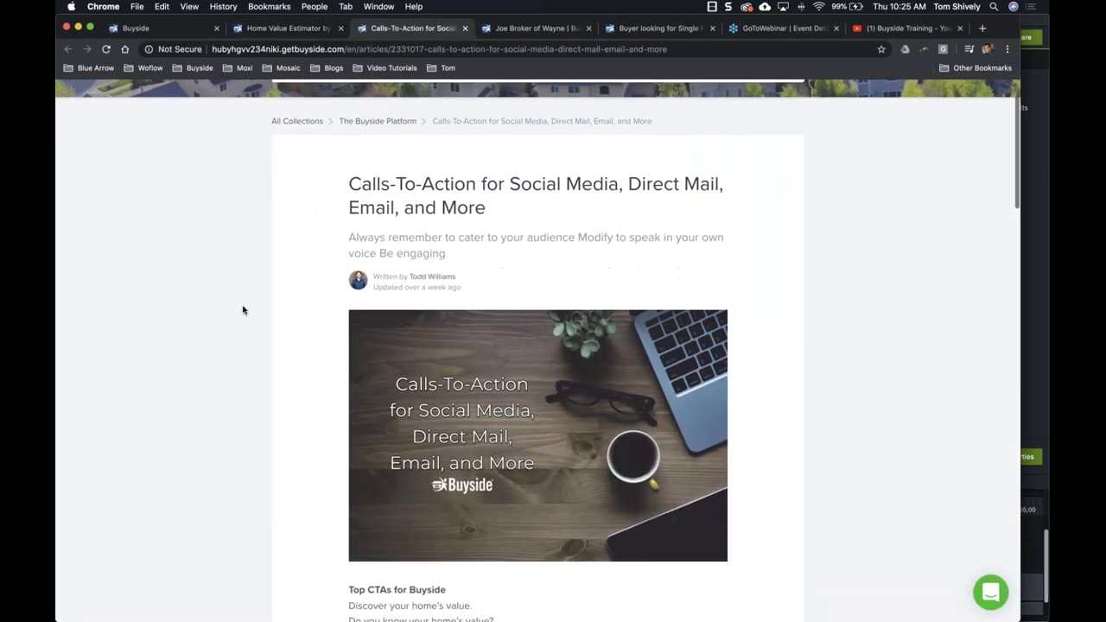
pyautogui.scroll(-3, 243, 310)
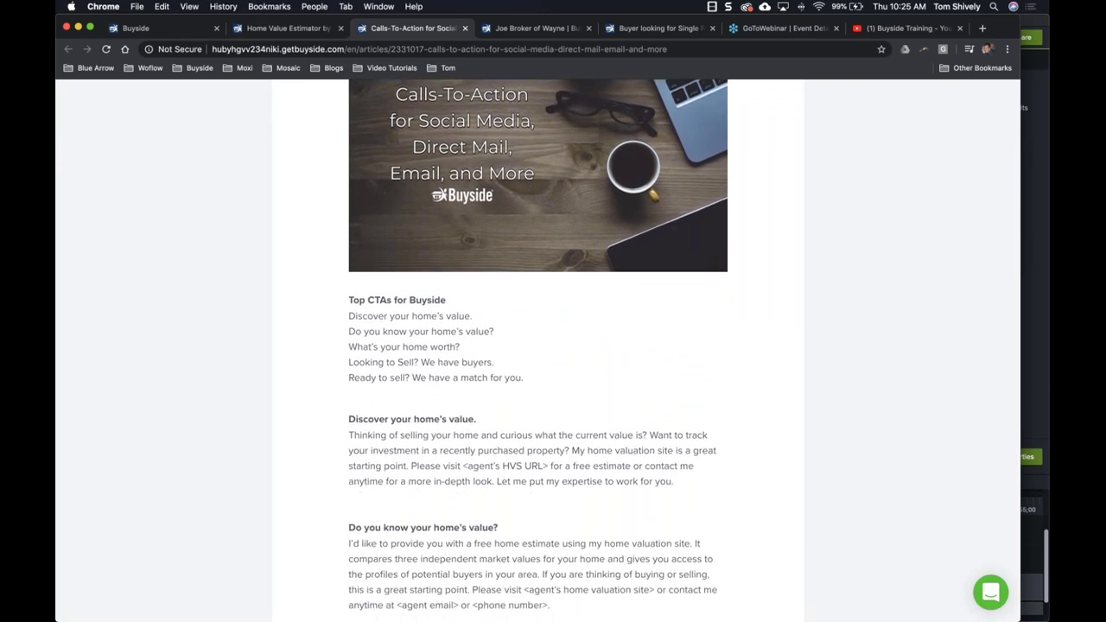
# Reopen the Calls-To-Action article from the tip on the Home Valuation Site page, and return to that marketing page
pyautogui.click(279, 29)
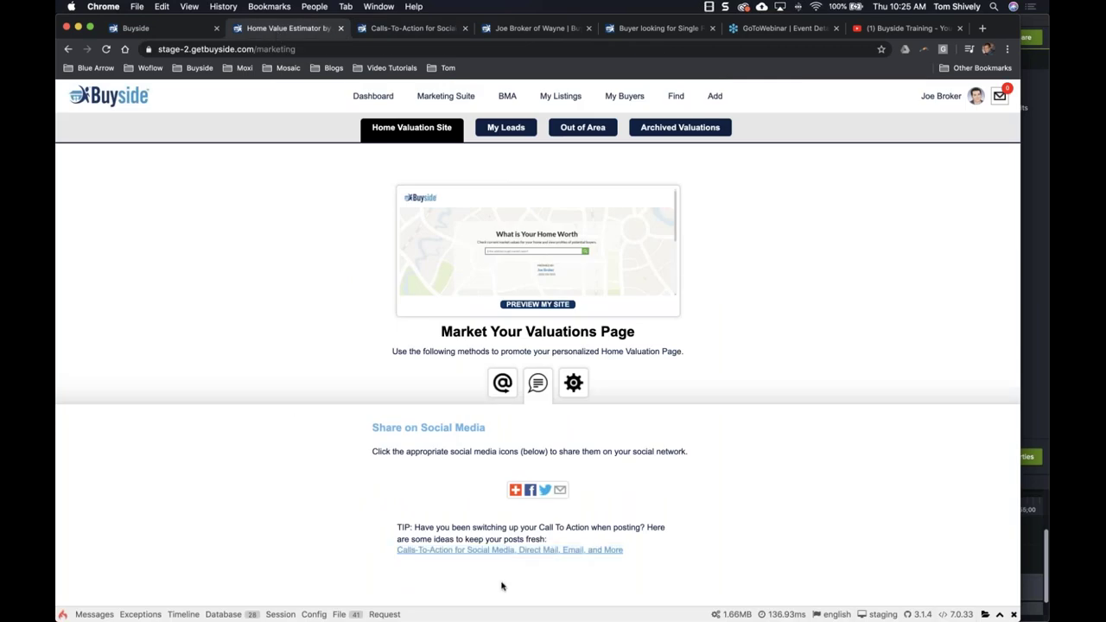
pyautogui.click(609, 553)
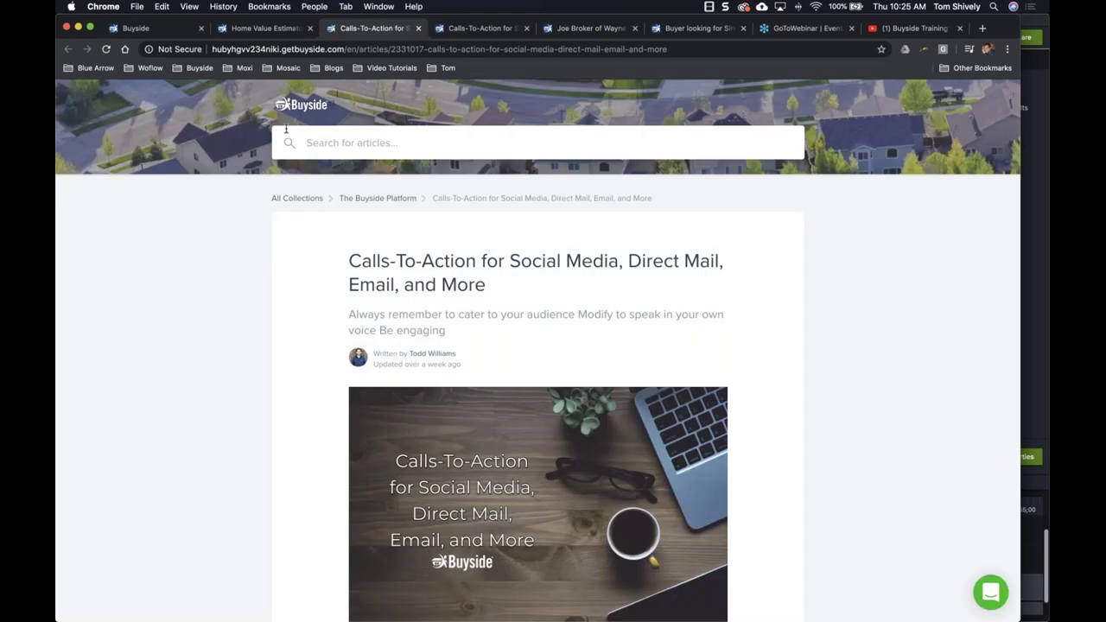
pyautogui.click(268, 29)
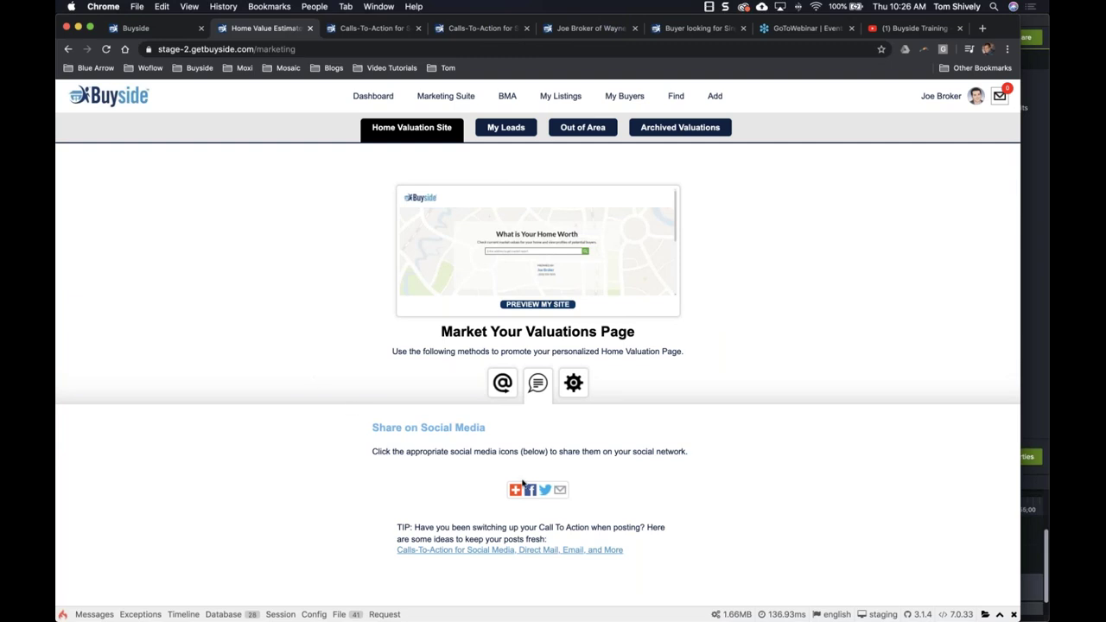
# Start a Facebook share of the Home Valuation Site with the message "See what your home is worth!"
pyautogui.moveTo(530, 489)
pyautogui.click(535, 357)
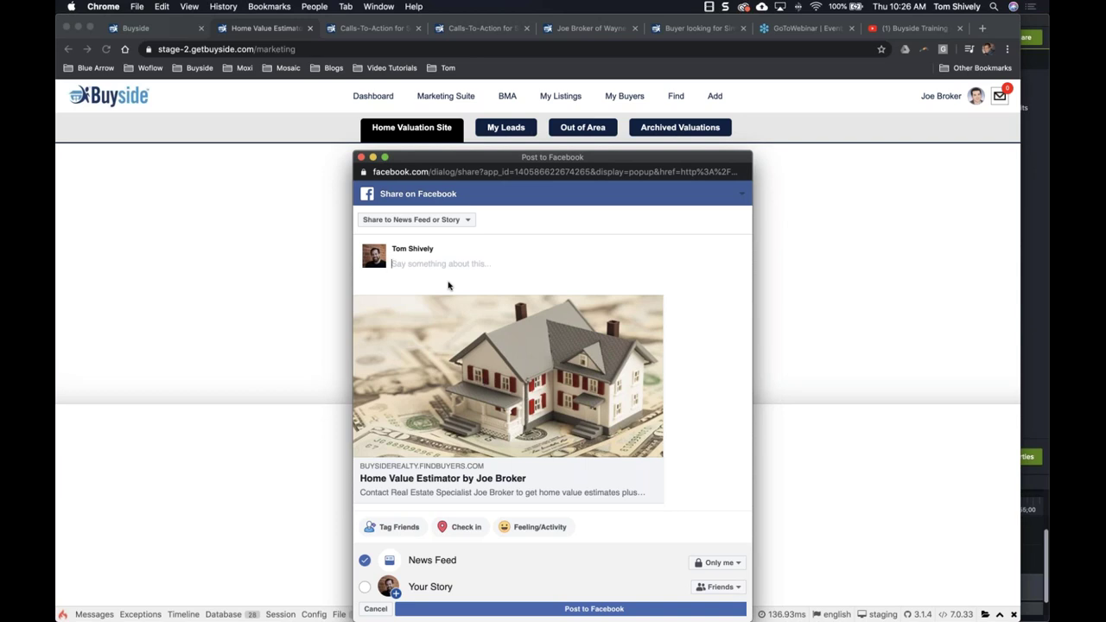
pyautogui.write('See what your home is worth!')
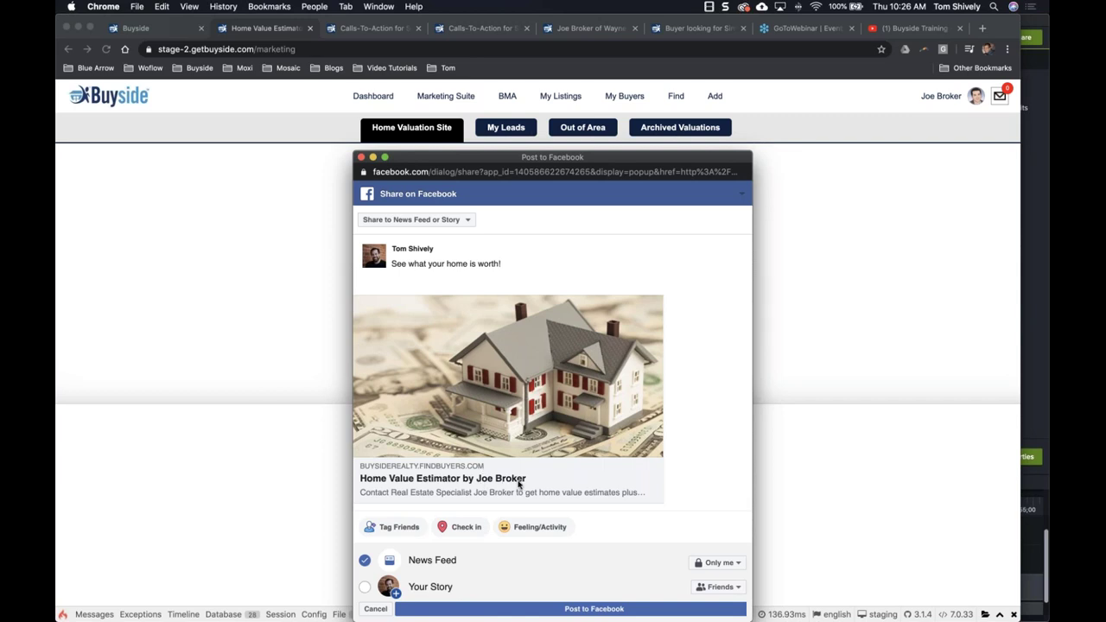
# Set the Facebook share to a managed page, selecting the one under the account holder's name, and close the share window without posting
pyautogui.click(467, 220)
pyautogui.click(448, 294)
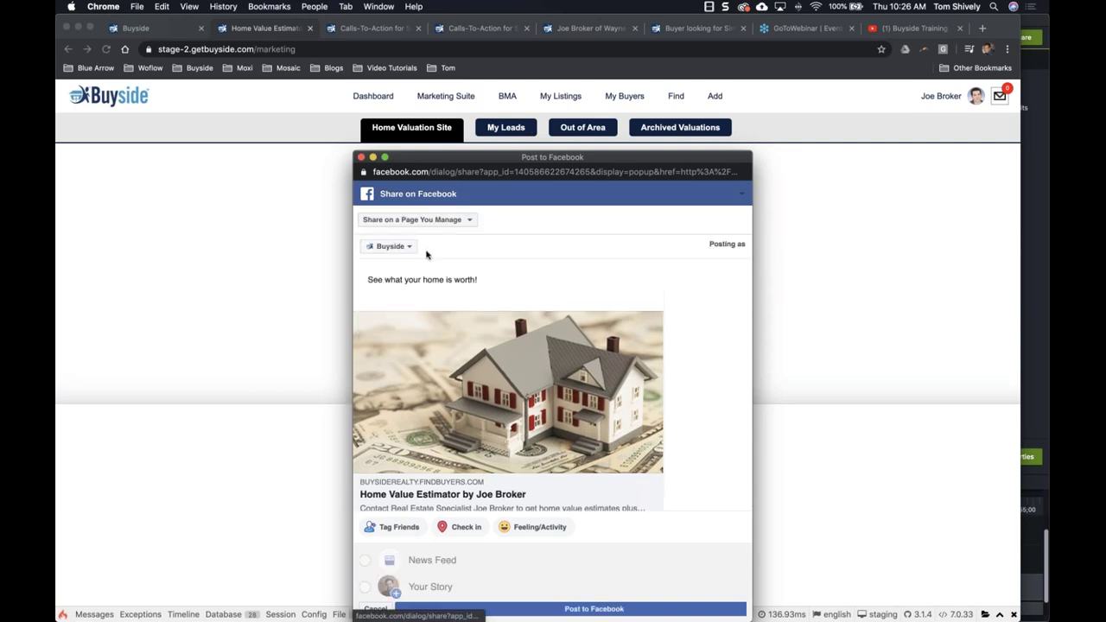
pyautogui.click(404, 246)
pyautogui.click(406, 264)
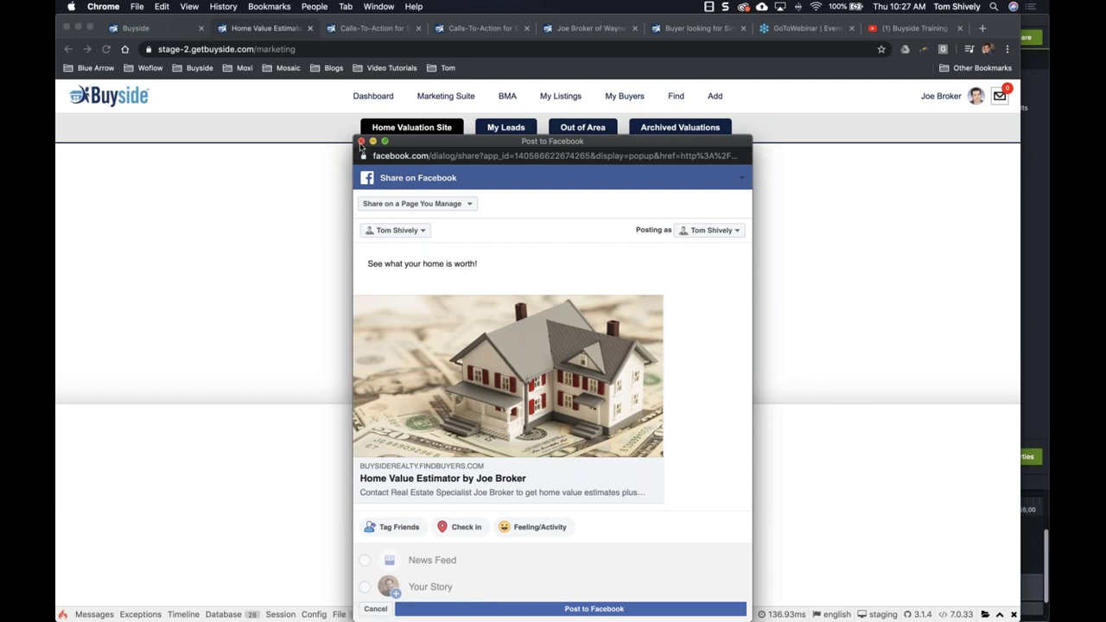
pyautogui.click(362, 143)
pyautogui.click(640, 218)
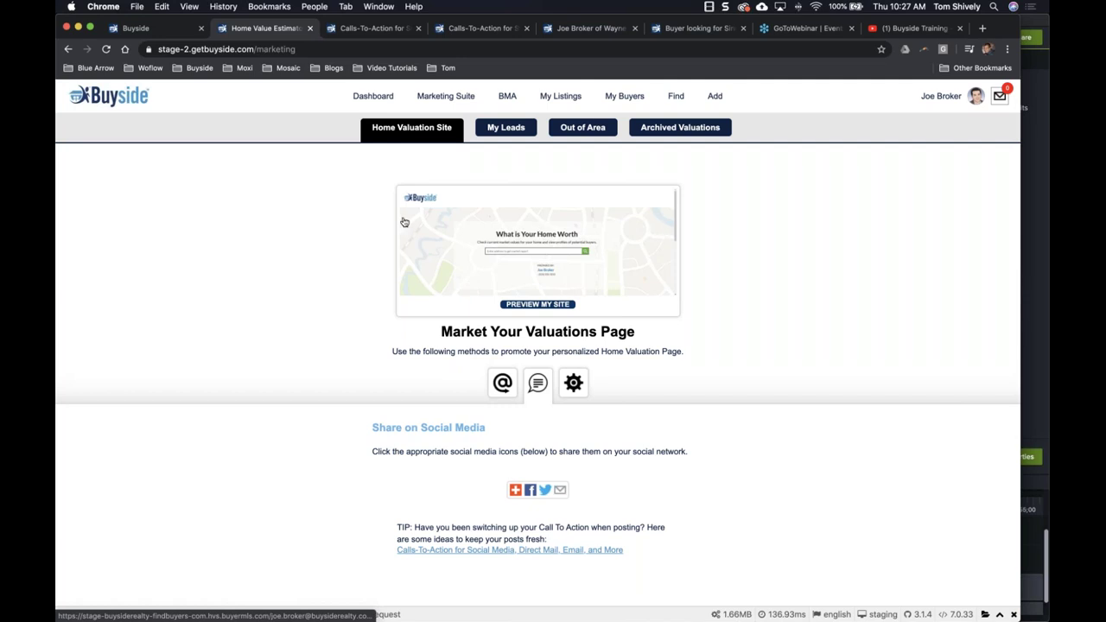
# Open the Agent View dashboard and go on to the My Buyers list
pyautogui.moveTo(378, 103)
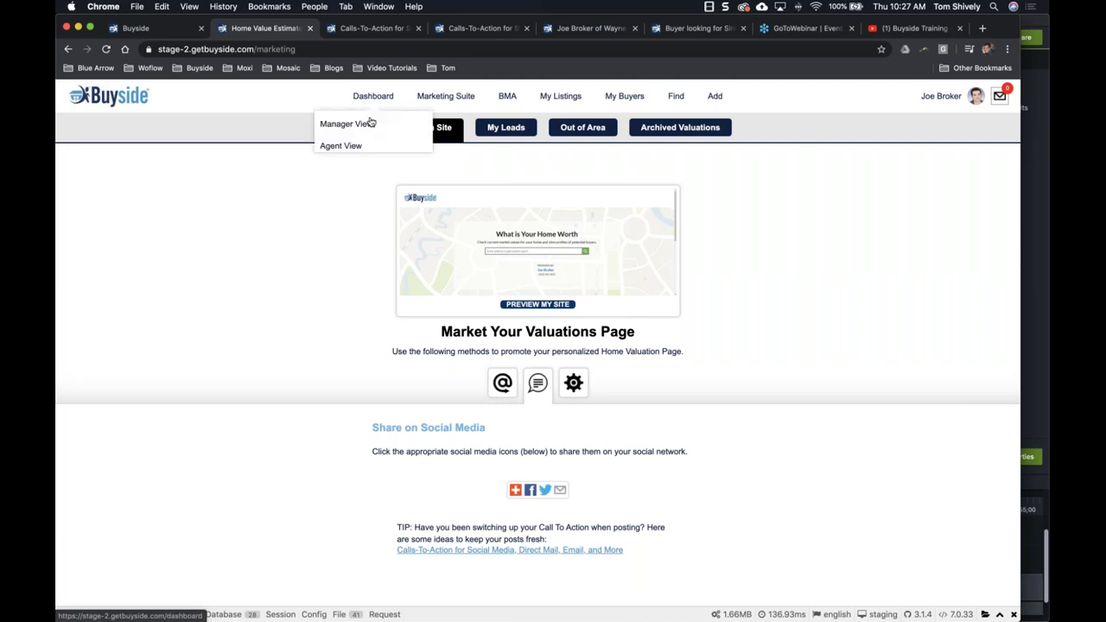
pyautogui.click(360, 147)
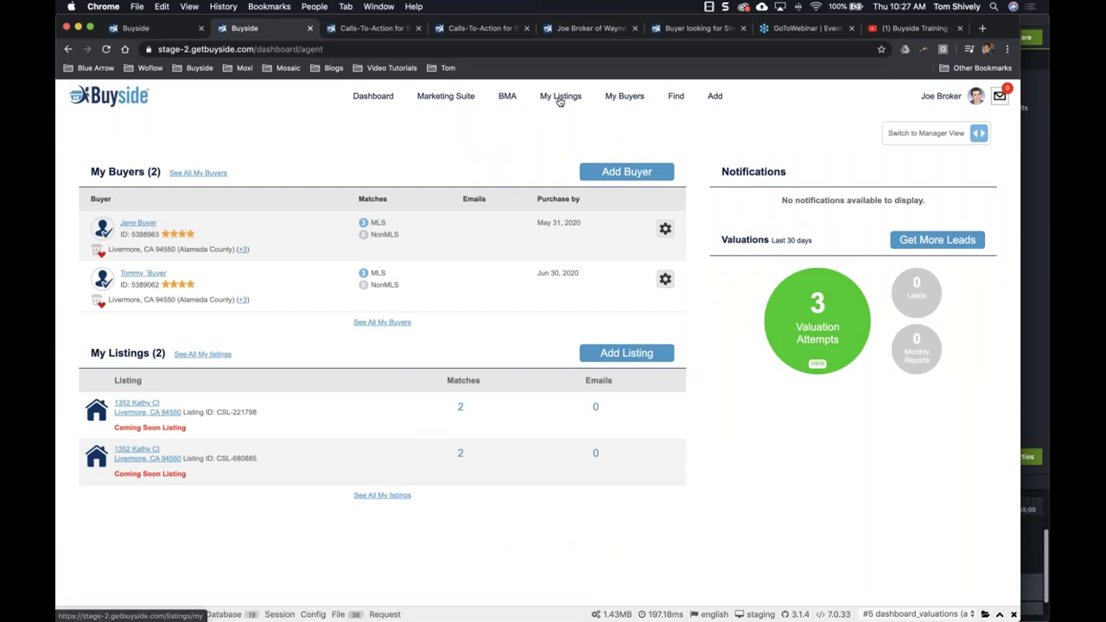
pyautogui.click(615, 96)
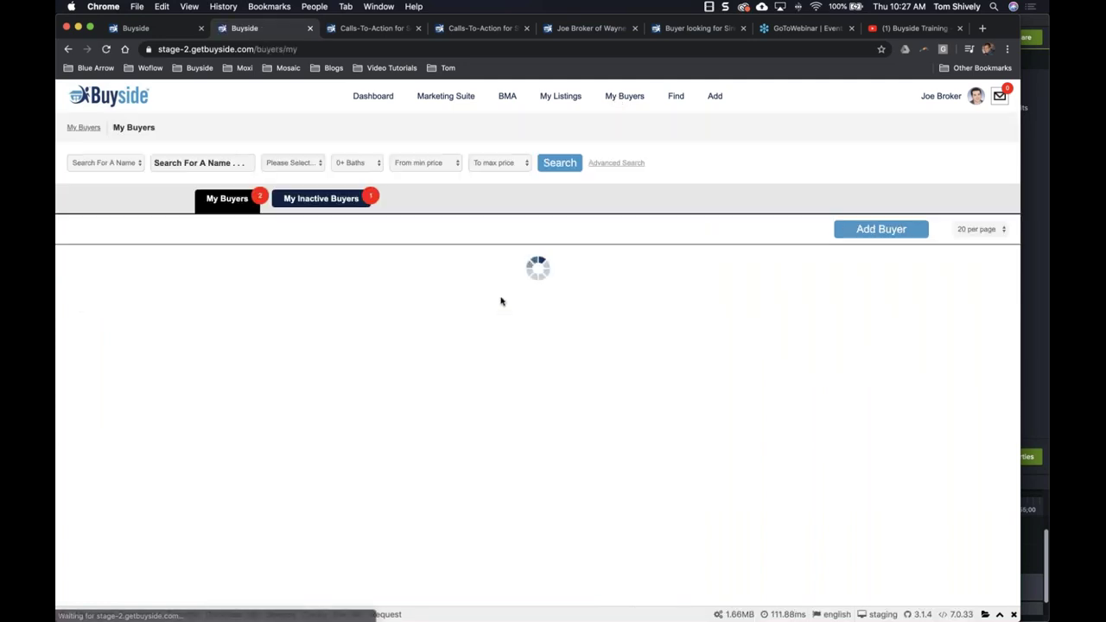